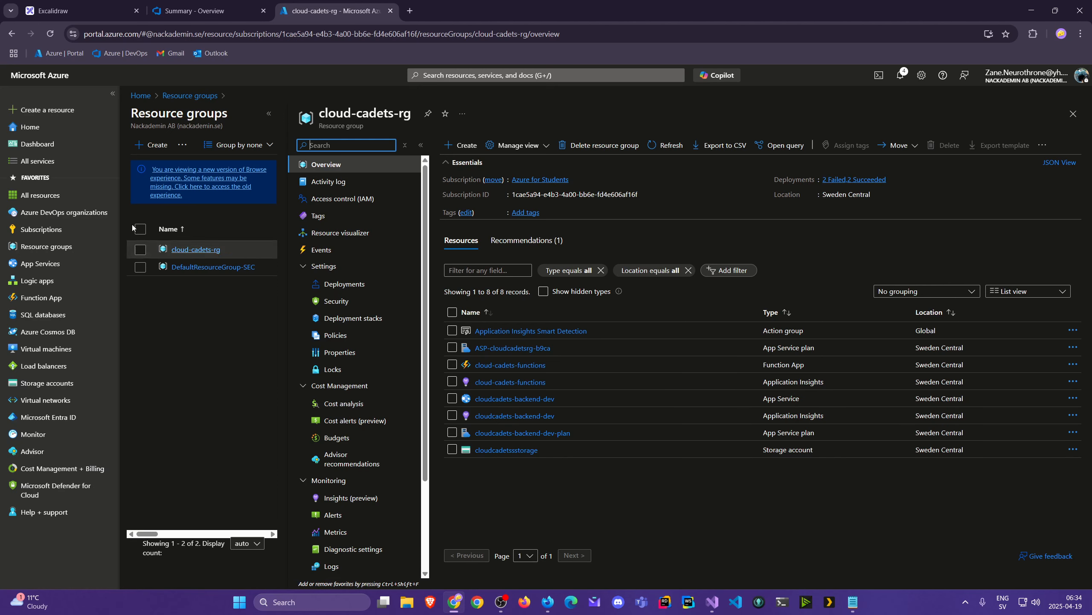
# - Start creating a new Web App under App Services and assign it to the cloud-cadets-rg resource group
pyautogui.click(56, 268)
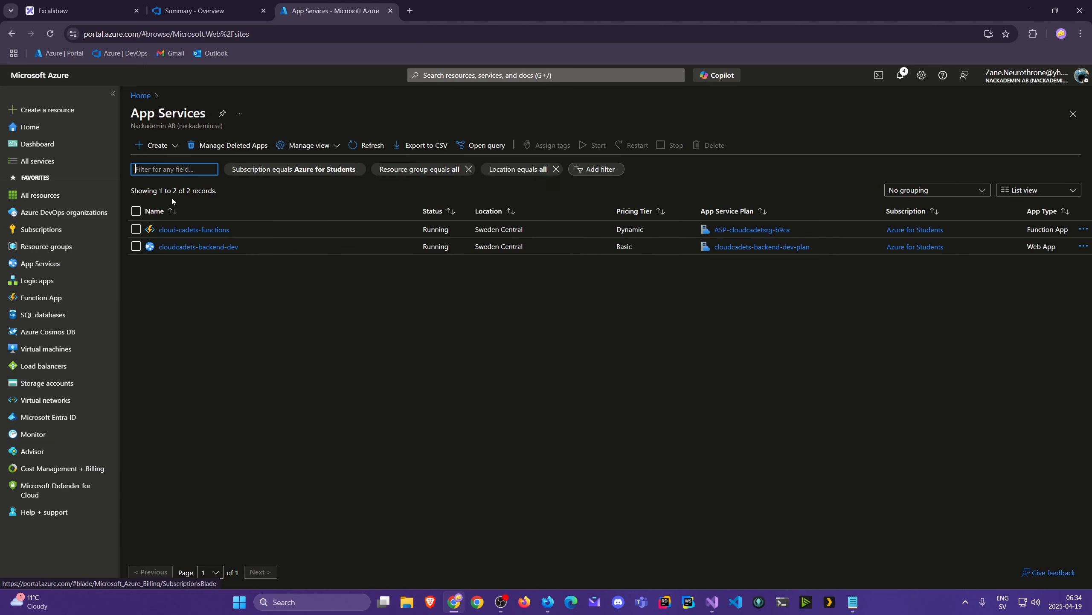
pyautogui.click(156, 145)
pyautogui.click(162, 162)
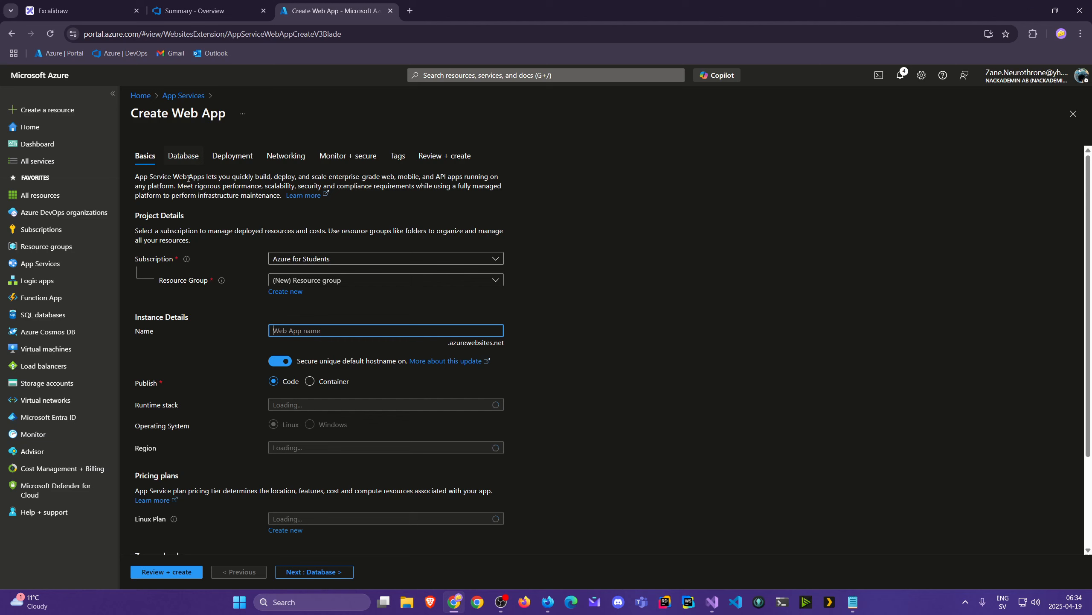
pyautogui.click(495, 281)
pyautogui.click(366, 314)
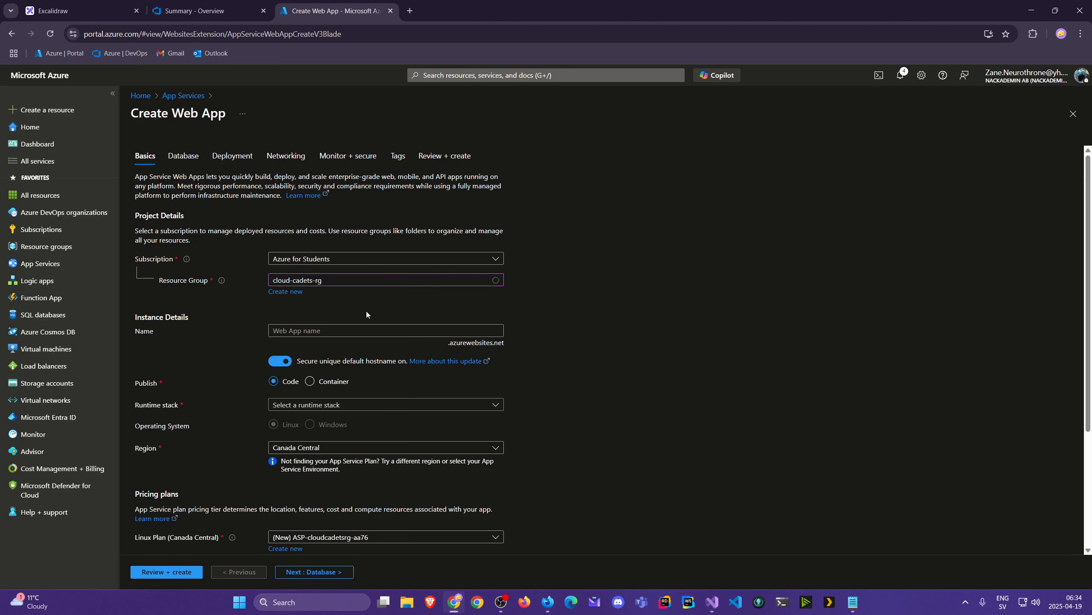
# - Name the web app cloudcadets-backend and turn off the secure unique default hostname
pyautogui.click(331, 328)
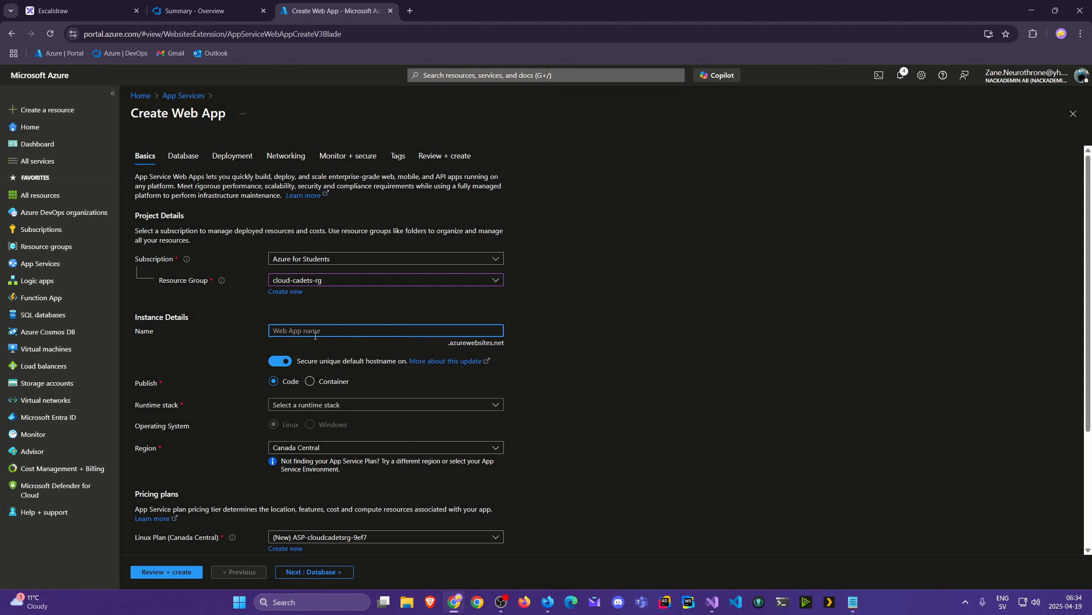
pyautogui.write('cloudcadets-backend')
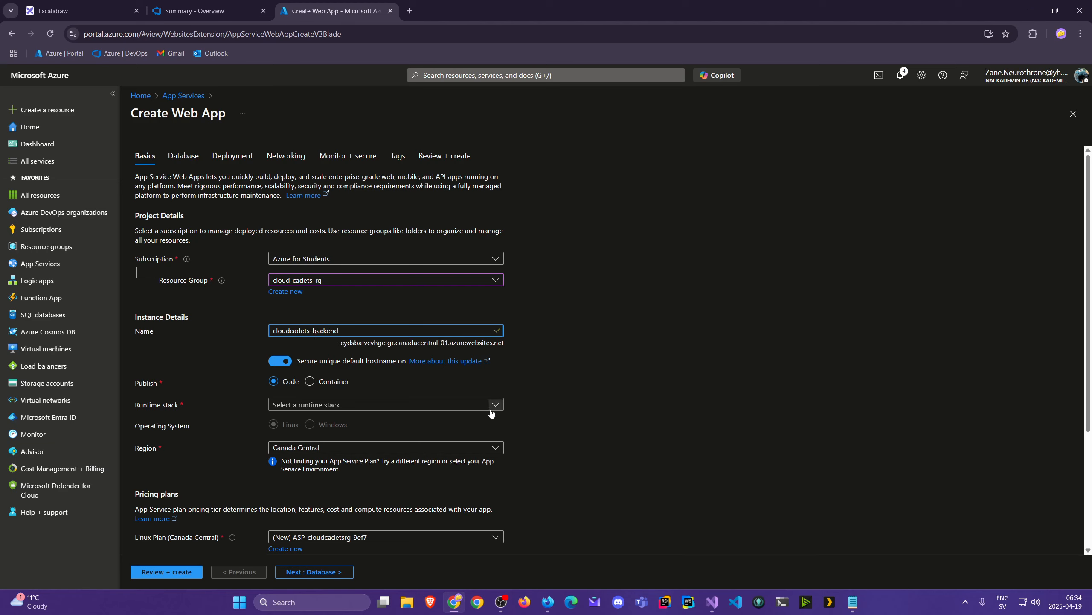
pyautogui.click(285, 363)
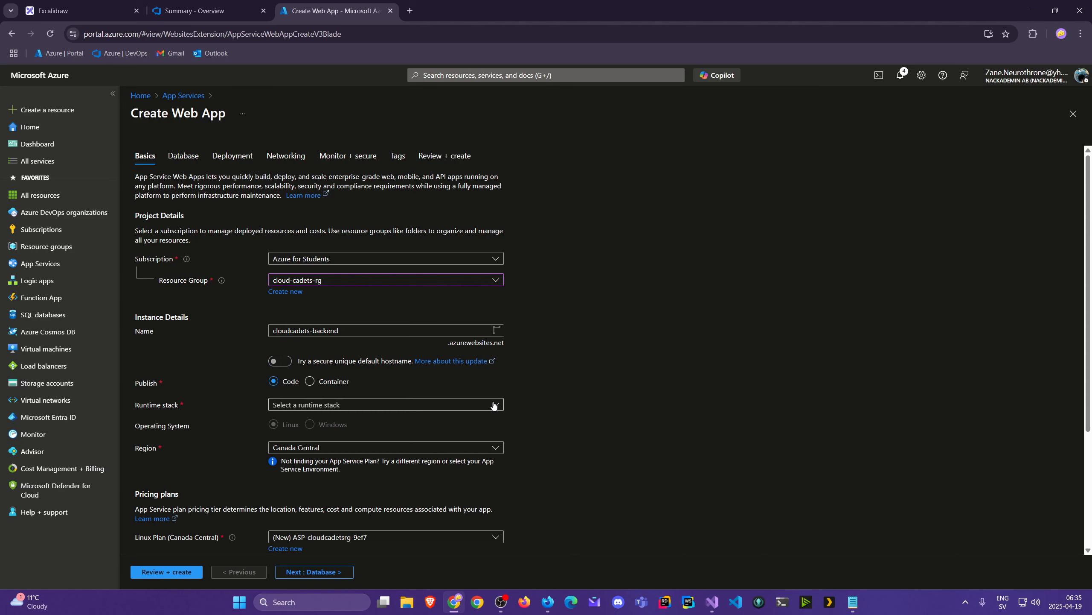
# - Set the web app's runtime stack to .NET 8 (LTS), operating system to Linux and region to Sweden Central
pyautogui.scroll(-2, 496, 321)
pyautogui.click(496, 322)
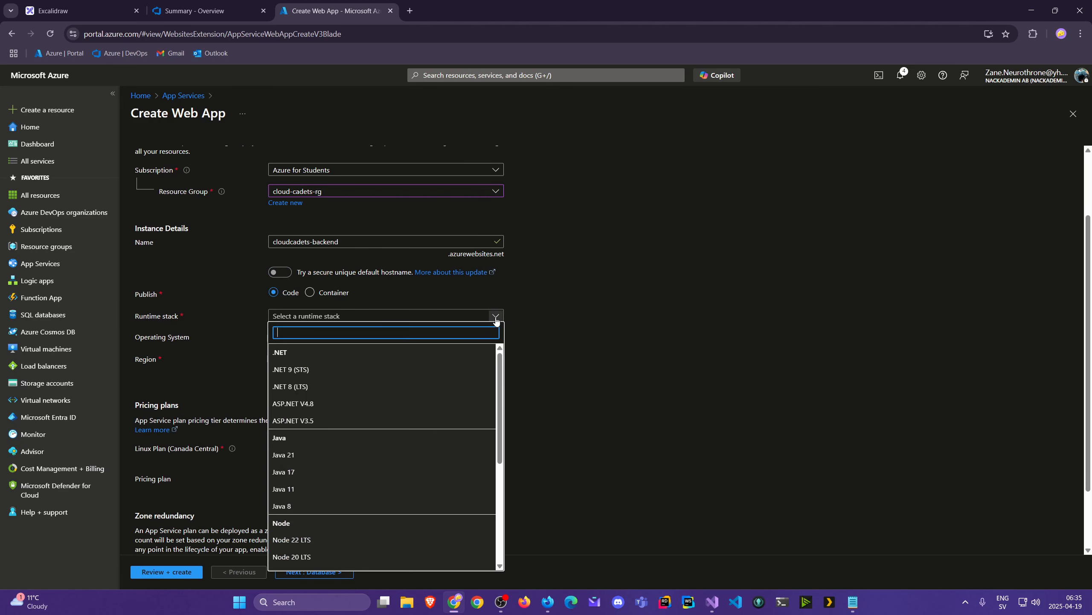
pyautogui.click(340, 387)
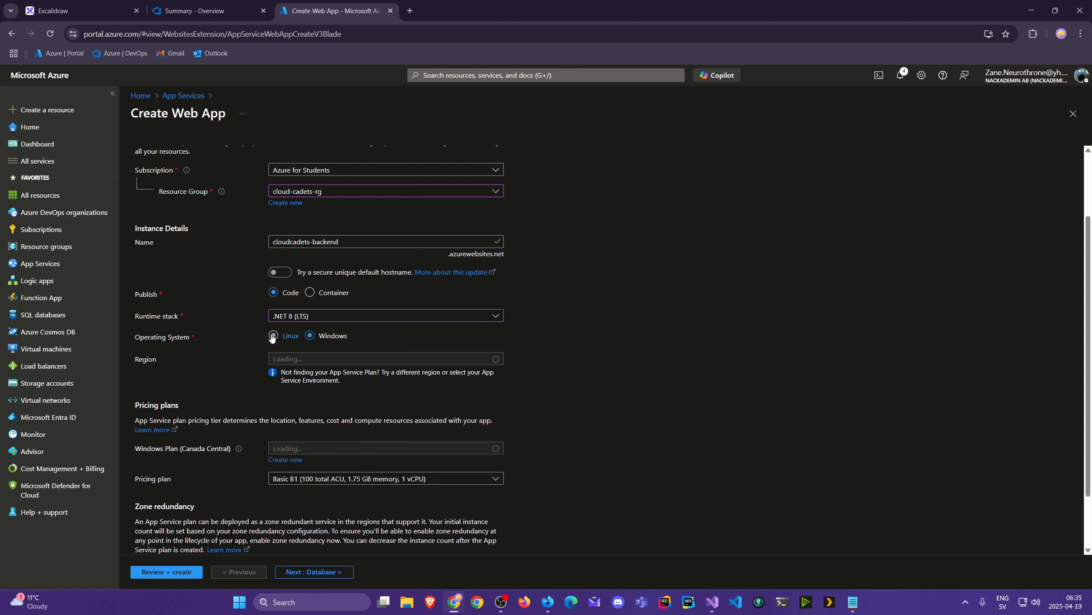
pyautogui.click(273, 336)
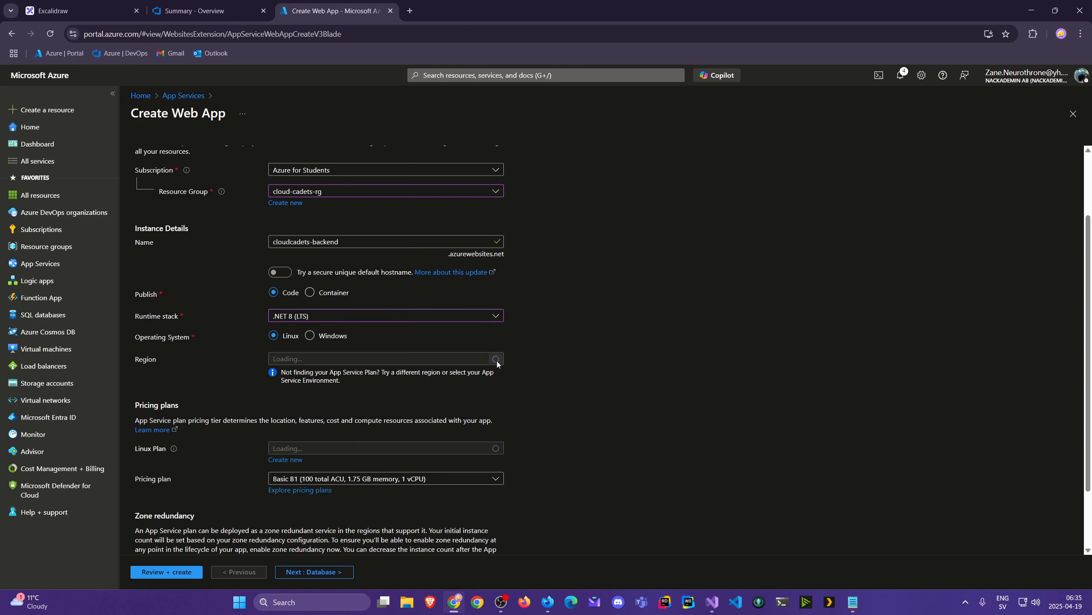
pyautogui.click(496, 359)
pyautogui.write('swede')
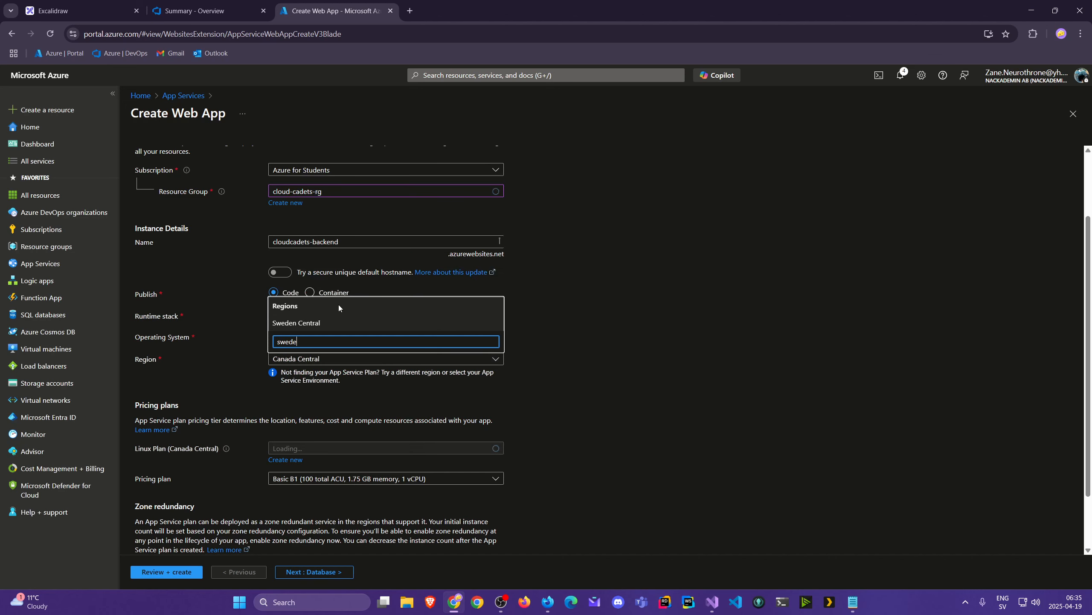
pyautogui.press('Return')
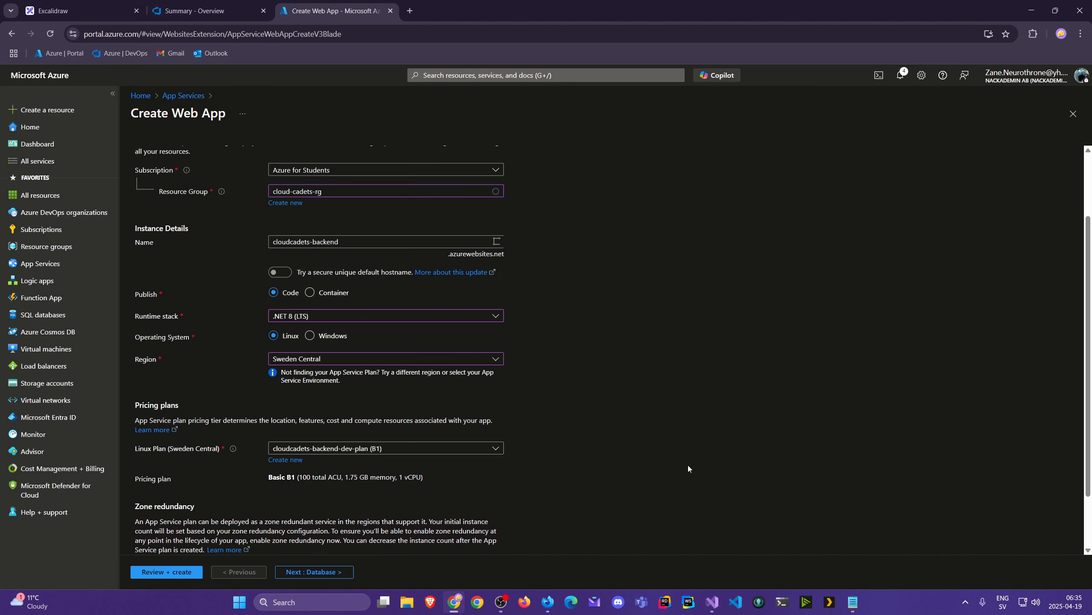
# - Create a new Linux App Service plan named cloudcadets-backend-plan for the web app
pyautogui.scroll(-2, 688, 465)
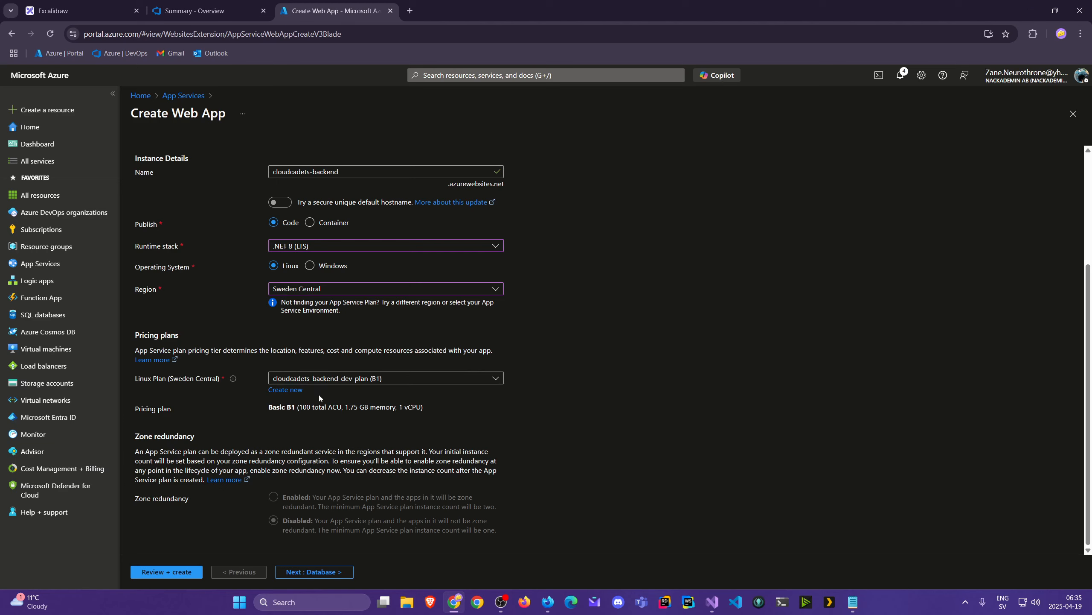
pyautogui.click(286, 390)
pyautogui.write('clo')
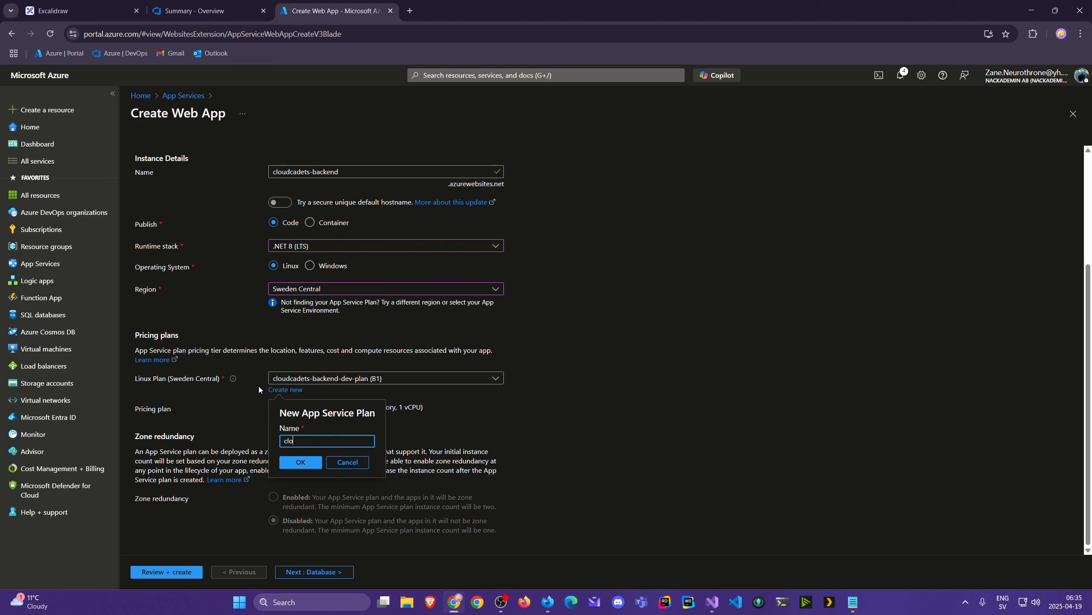
pyautogui.write('udcadets-backend-plan')
pyautogui.click(302, 461)
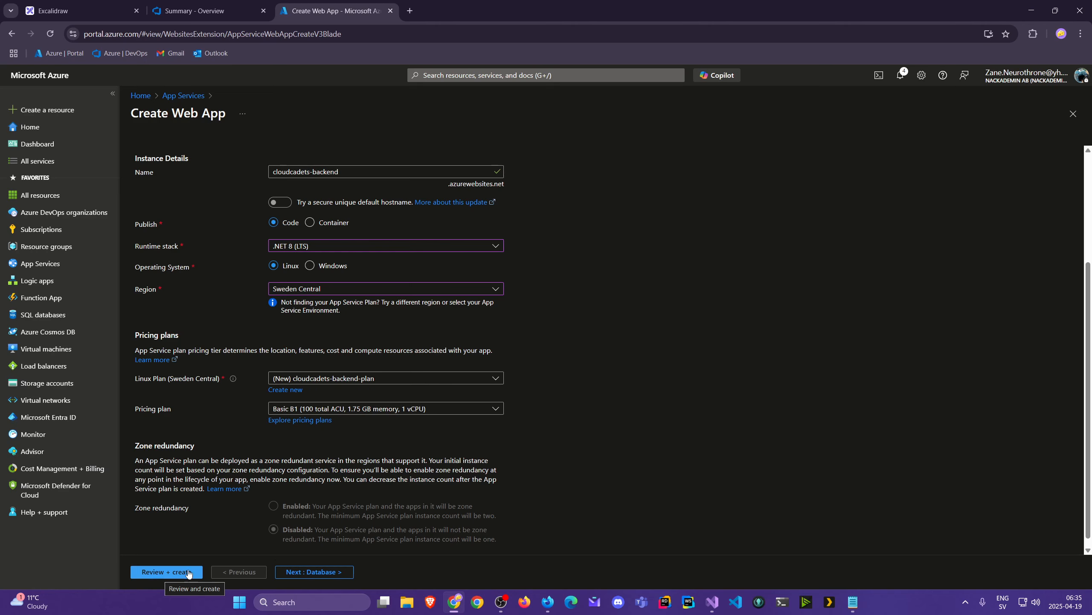
# - Check the Application Insights choices, keep the new cloudcadets-backend resource, and submit the web app for creation
pyautogui.click(311, 572)
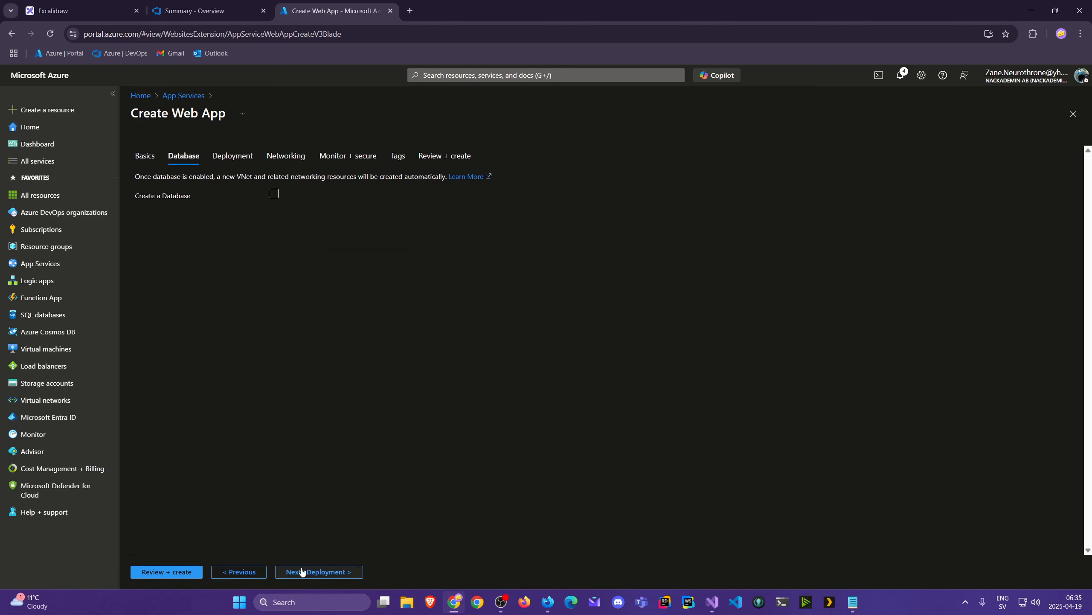
pyautogui.click(329, 158)
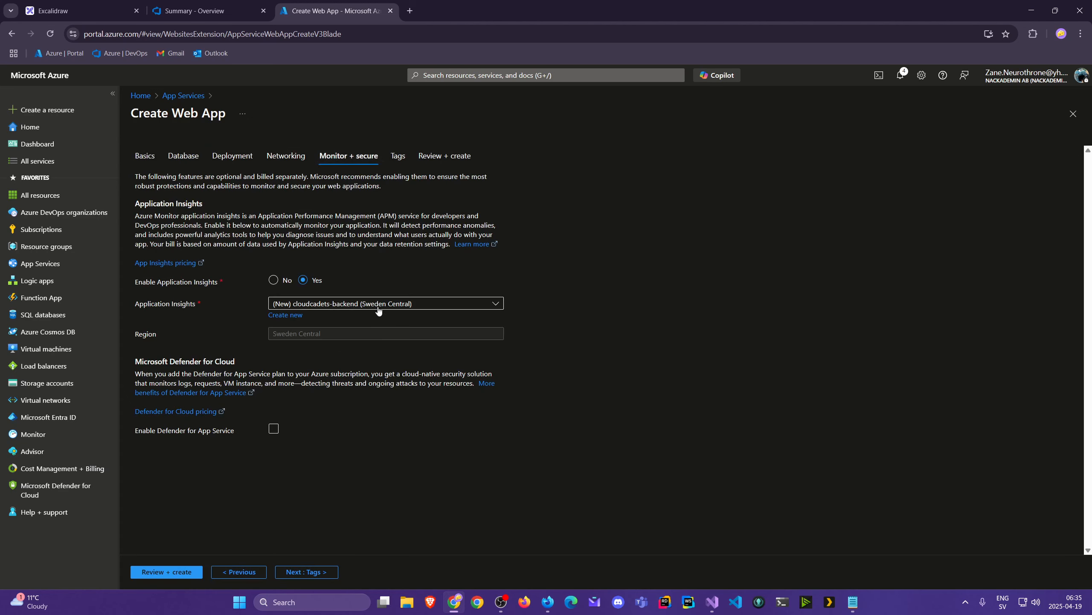
pyautogui.click(398, 306)
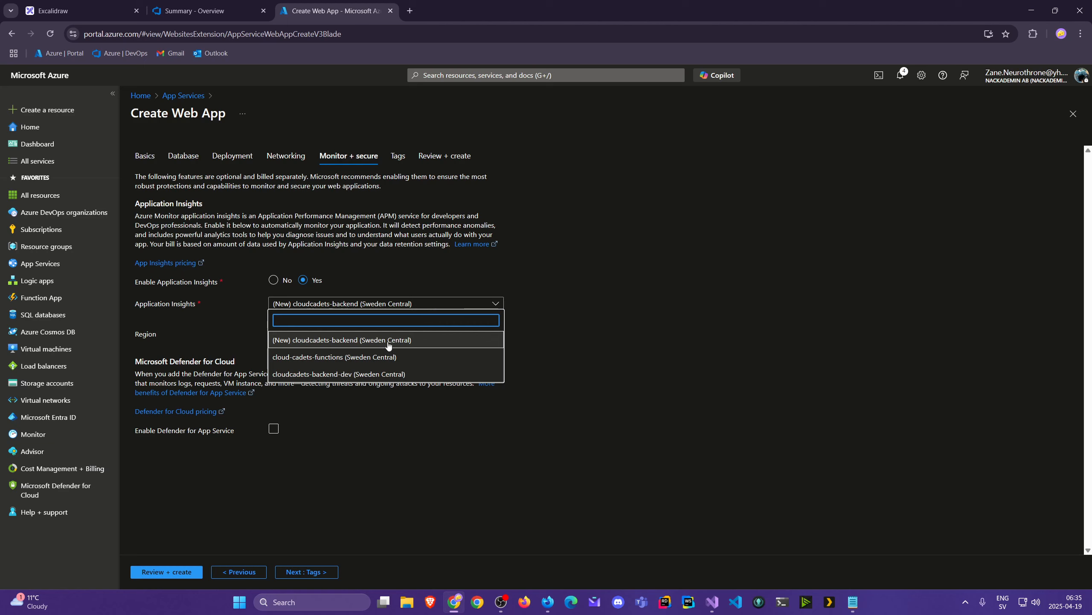
pyautogui.click(577, 297)
pyautogui.click(166, 572)
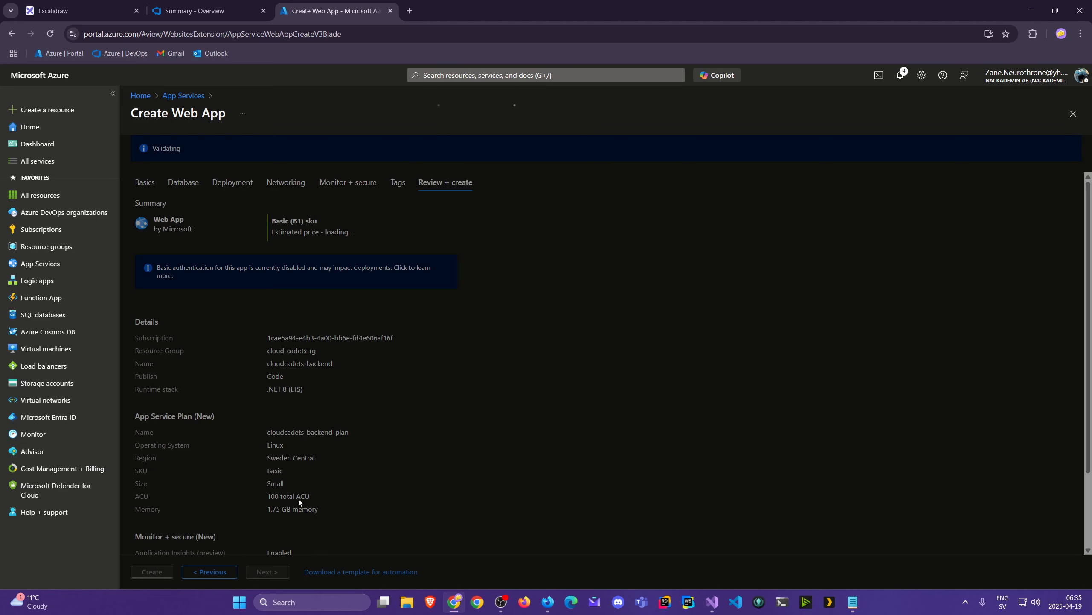
pyautogui.click(142, 571)
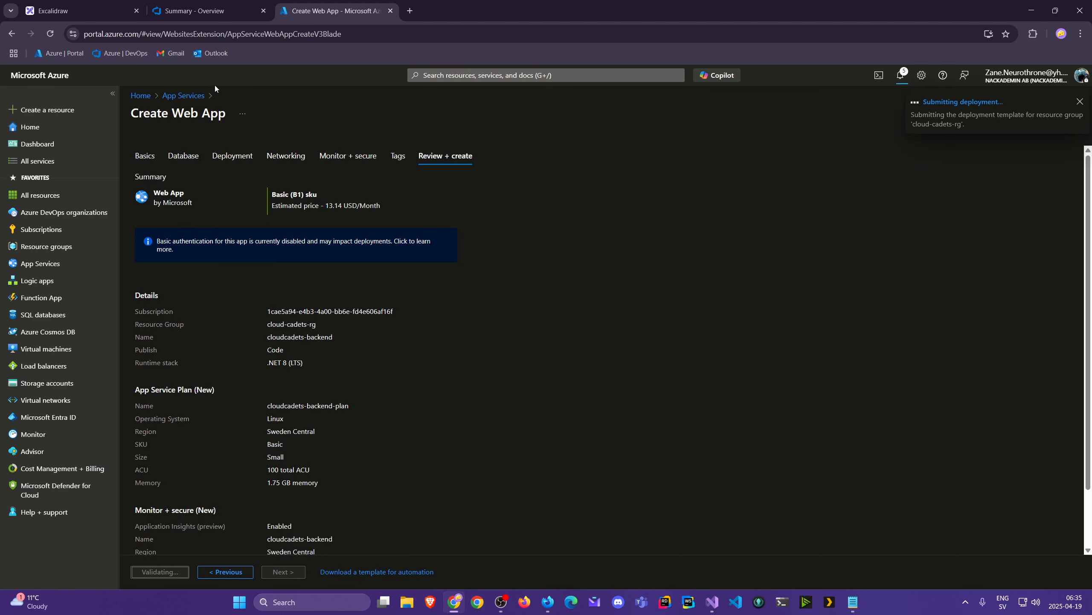
# - Switch to Azure DevOps and copy the name of the cloudcadets-backend-dev-build-publish pipeline
pyautogui.click(225, 13)
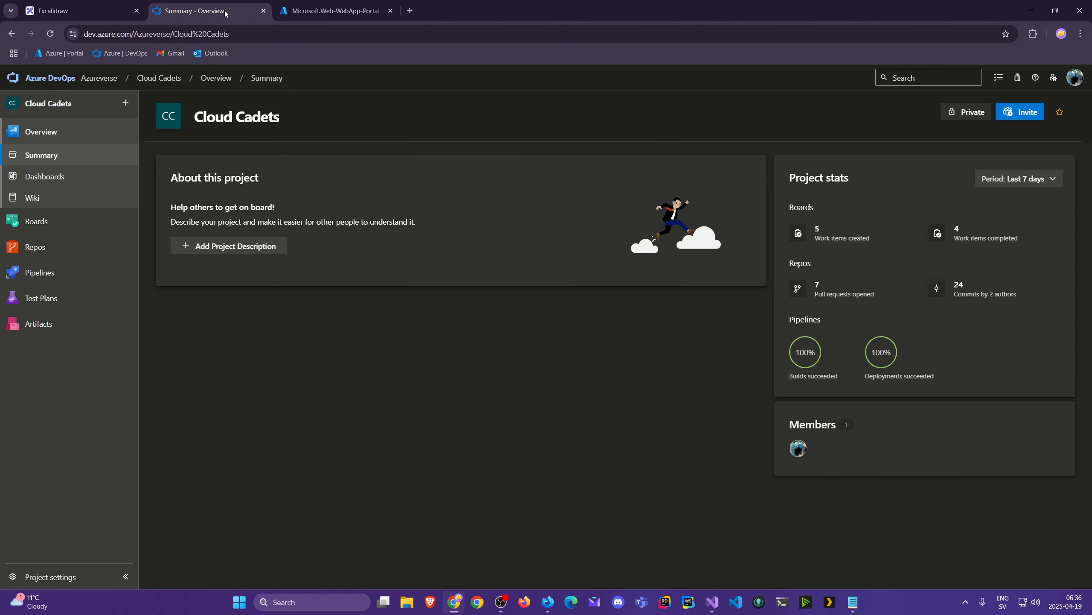
pyautogui.click(49, 272)
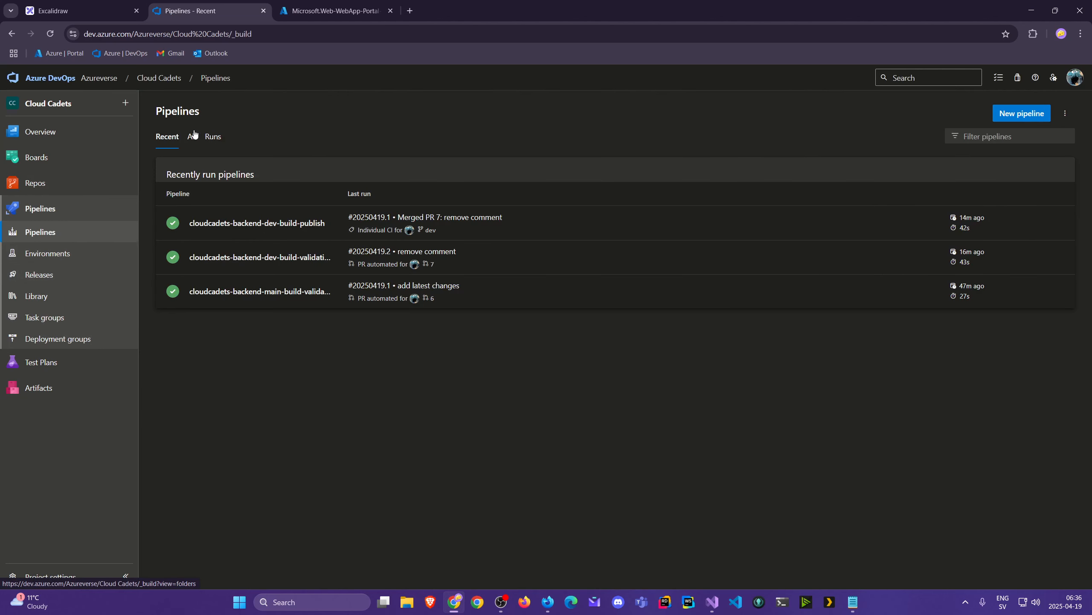
pyautogui.click(192, 136)
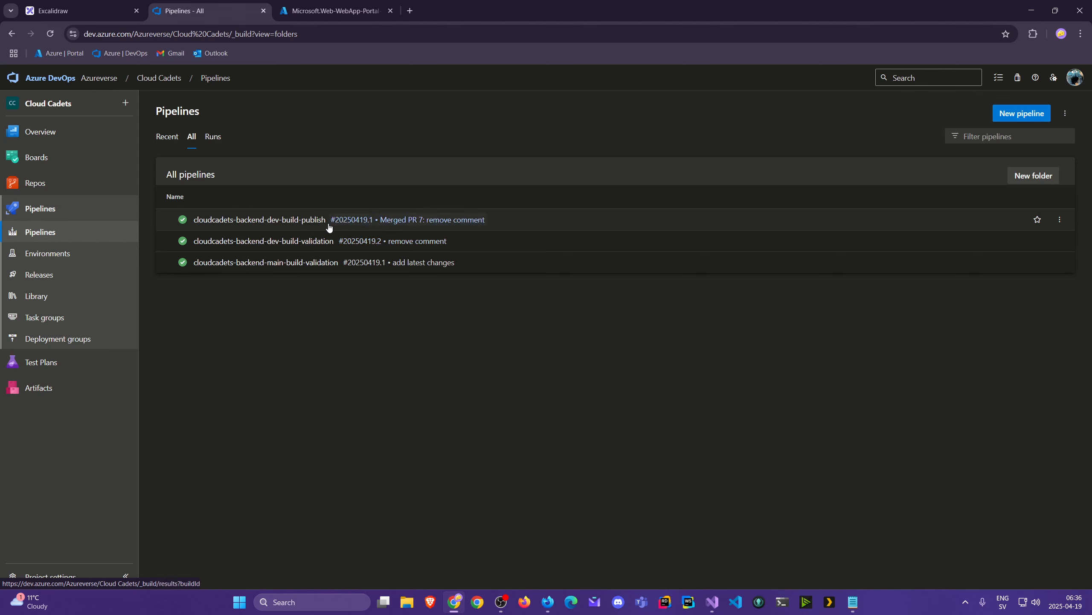
pyautogui.click(314, 219)
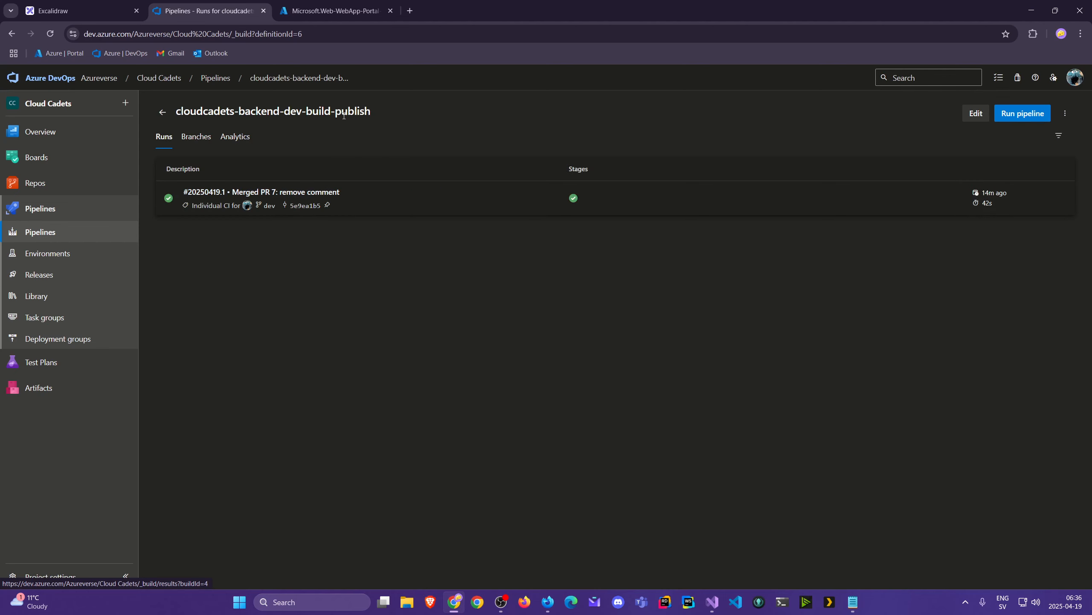
pyautogui.moveTo(384, 109); pyautogui.dragTo(176, 114)
pyautogui.hotkey('ctrl', 'c')
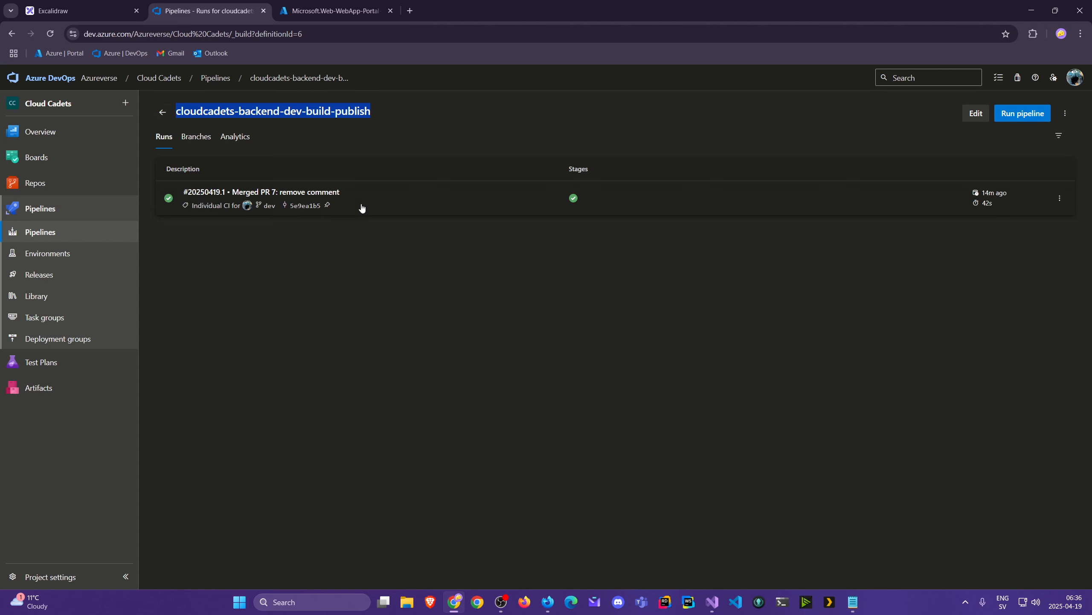
# - Create a classic-editor build pipeline from the cloudcadets-backend repository's main branch using the ASP.NET Core template
pyautogui.hotkey('alt', 'Left')
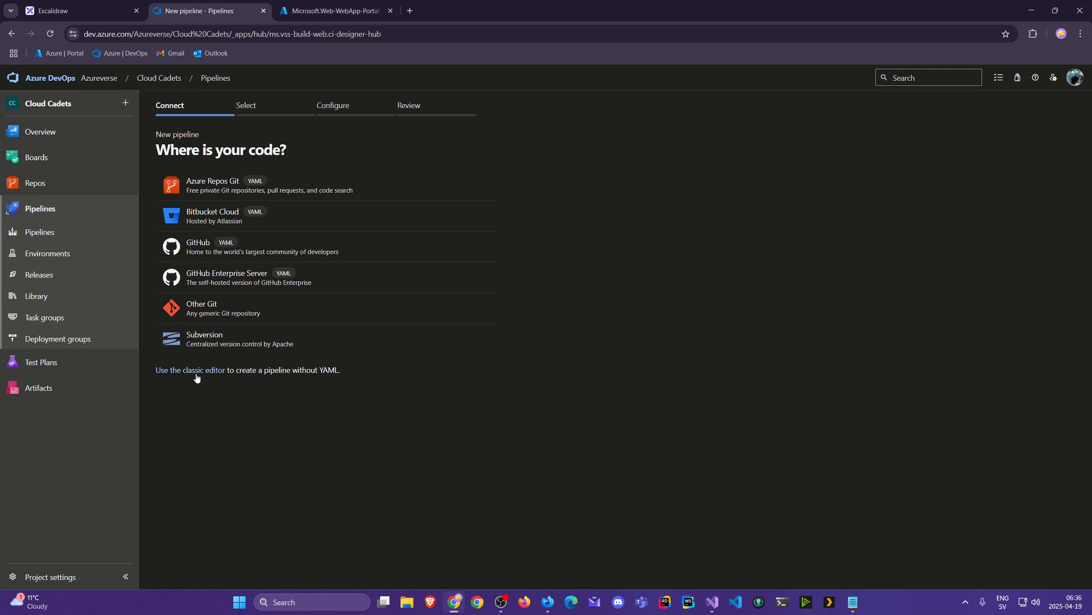
pyautogui.click(196, 374)
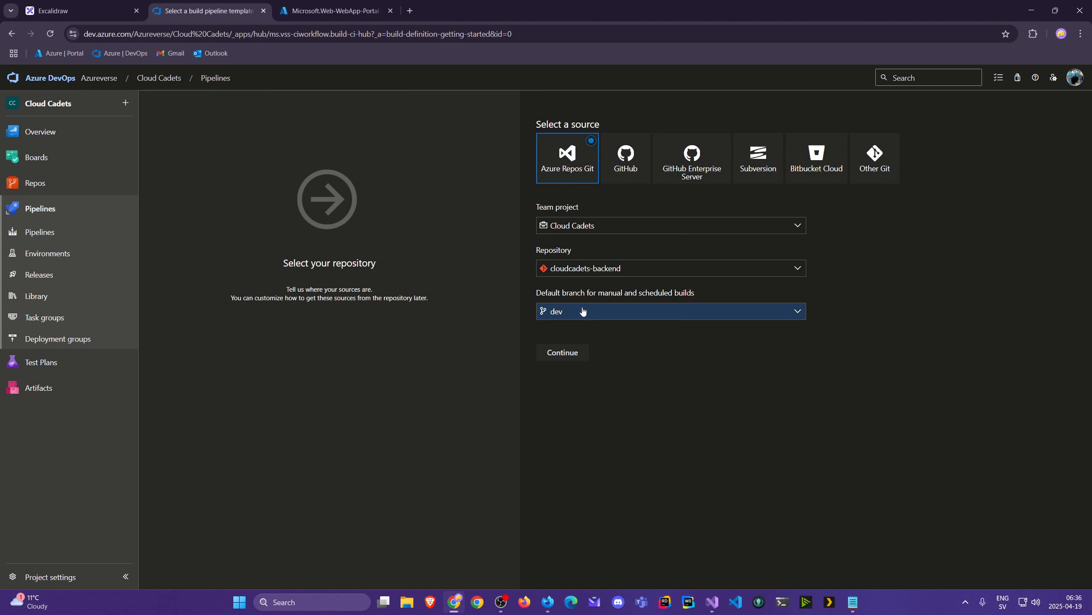
pyautogui.click(583, 310)
pyautogui.click(572, 383)
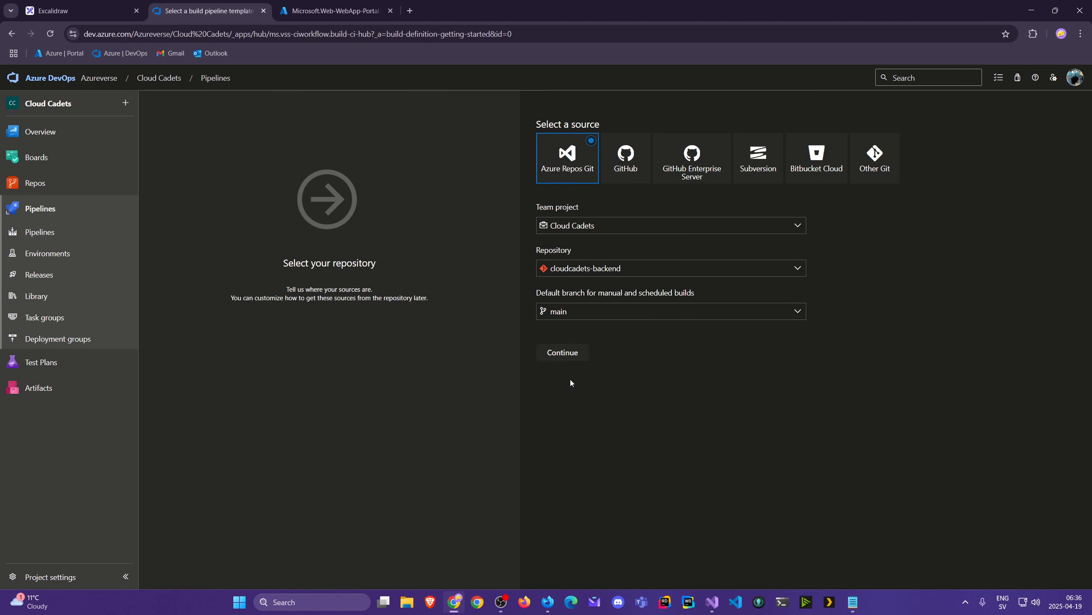
pyautogui.click(563, 356)
pyautogui.scroll(-5, 693, 359)
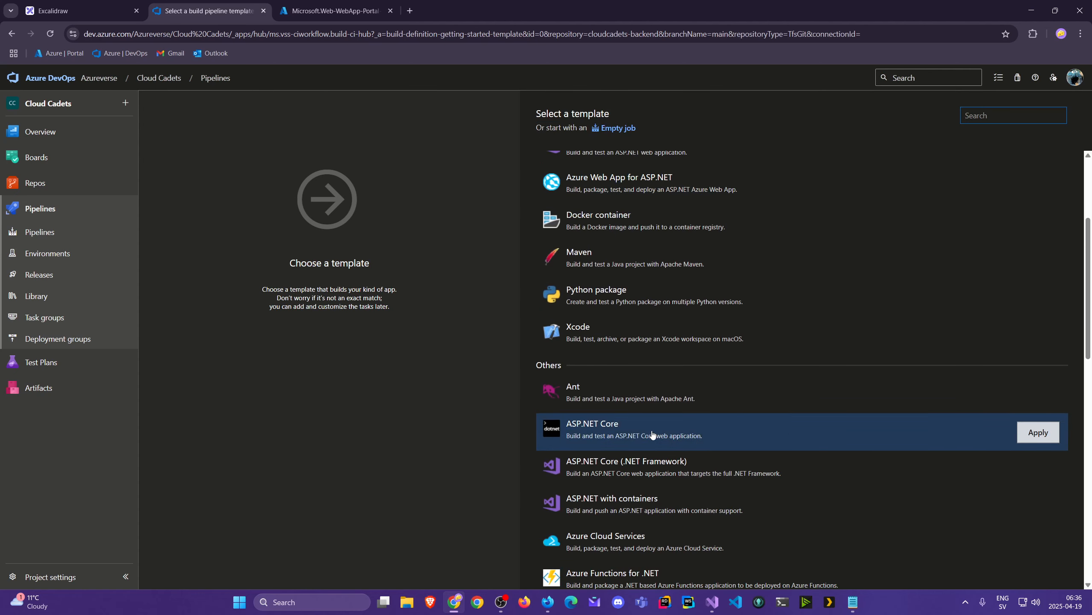
pyautogui.click(1040, 432)
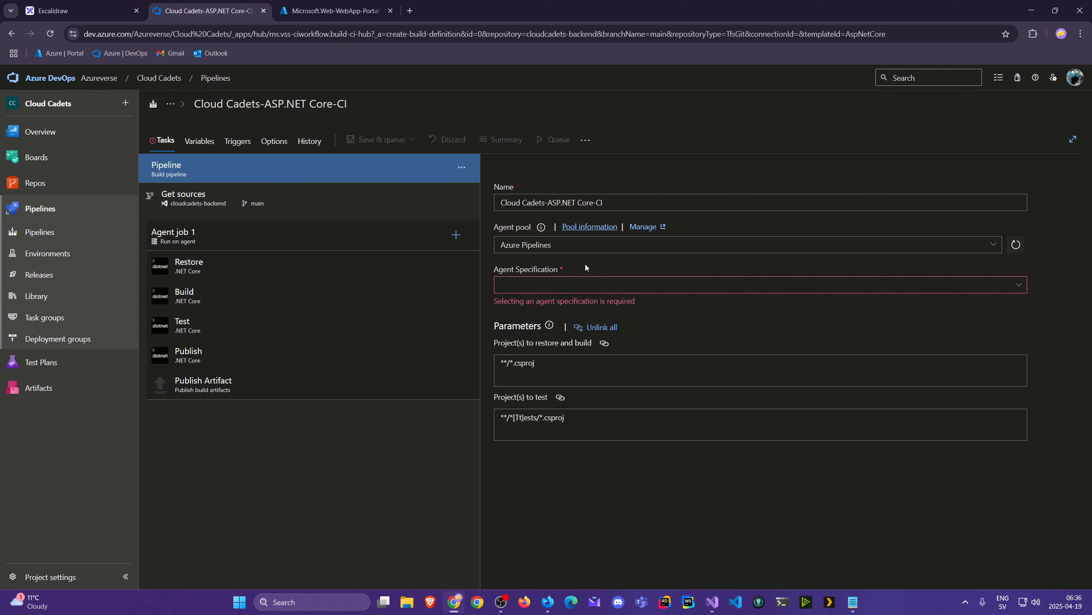
# - Set the pipeline's agent specification to ubuntu-latest and disable its Test task
pyautogui.click(1018, 286)
pyautogui.click(548, 418)
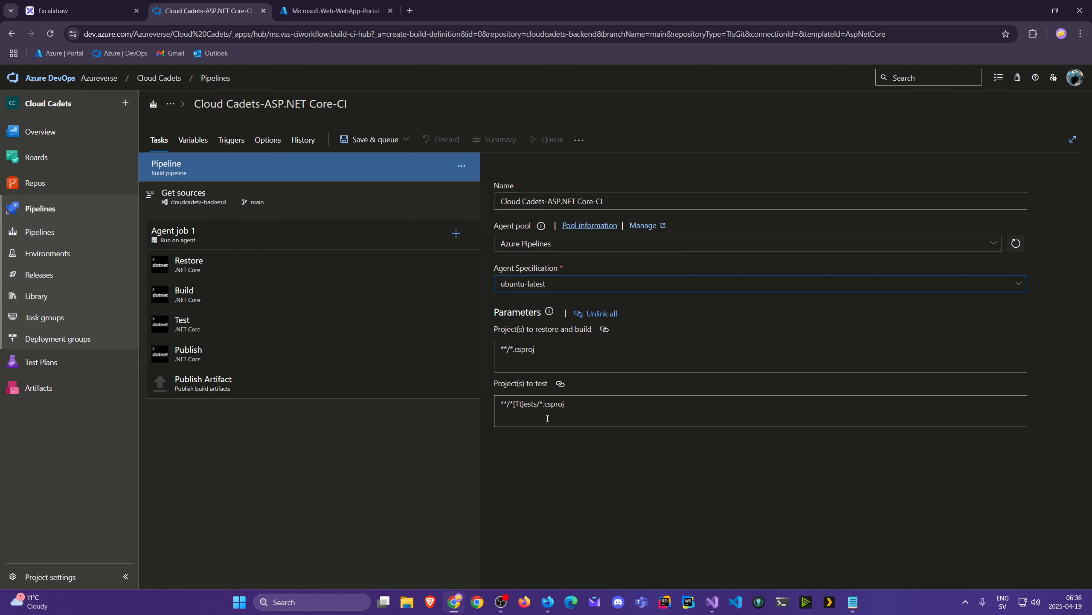
pyautogui.rightClick(195, 328)
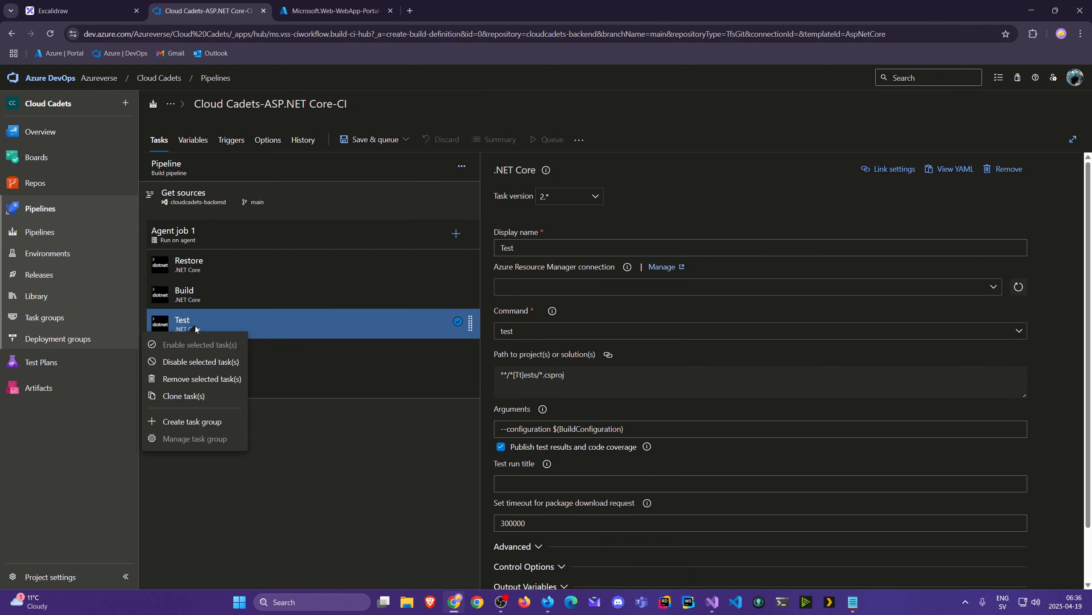
pyautogui.click(197, 362)
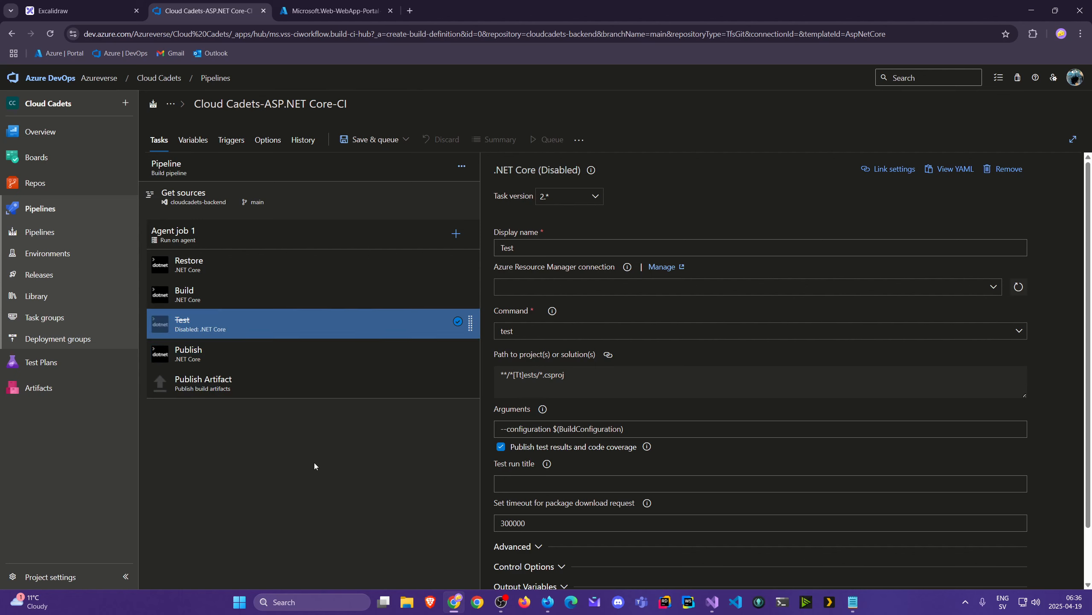
# - Rename the pipeline as cloudcadets-backend-main-build-publish, reusing the copied dev pipeline name
pyautogui.click(331, 108)
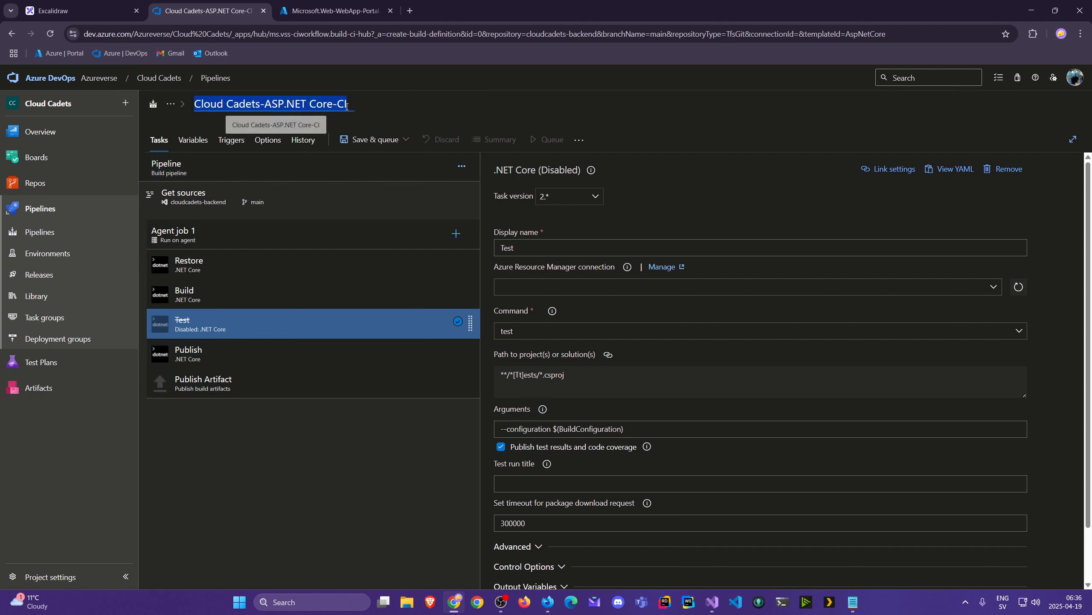
pyautogui.hotkey('ctrl', 'v')
pyautogui.doubleClick(313, 104)
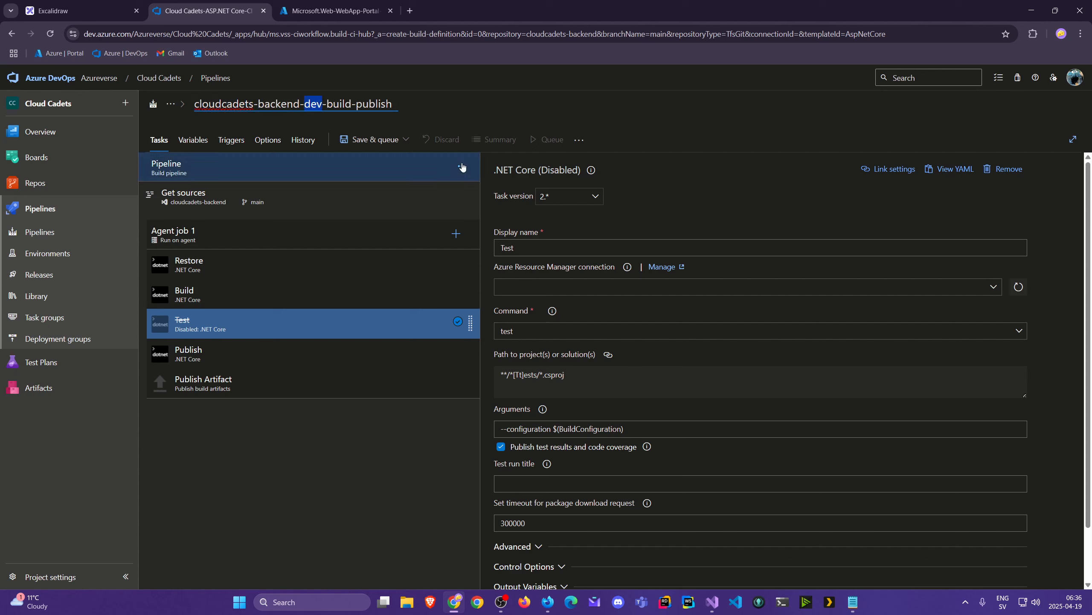
pyautogui.write('main')
pyautogui.click(454, 114)
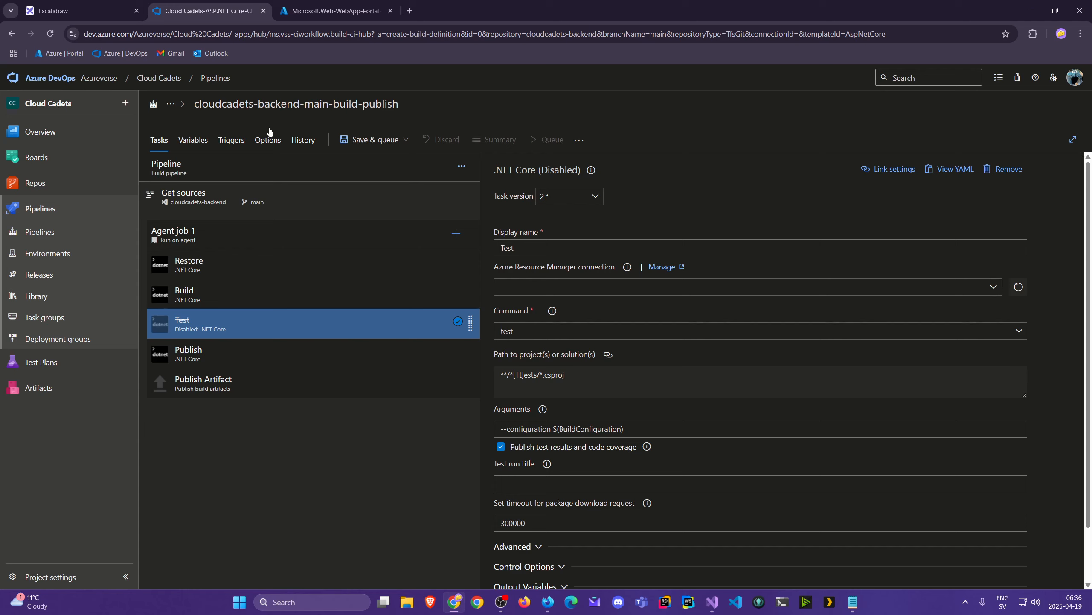
# - Save the cloudcadets-backend-main-build-publish pipeline without queuing a run
pyautogui.click(406, 140)
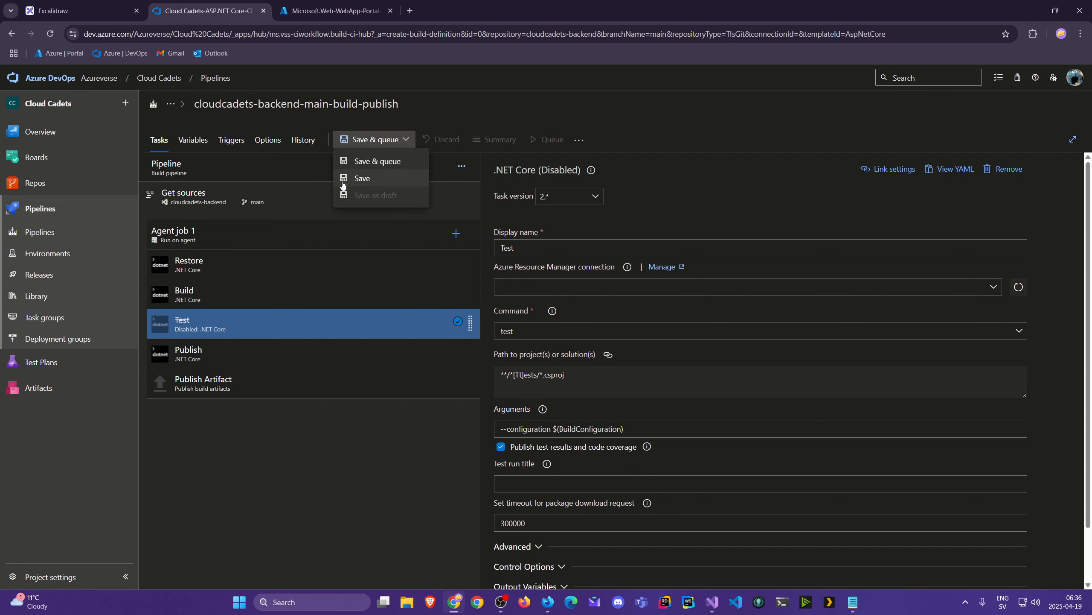
pyautogui.click(366, 183)
pyautogui.click(588, 388)
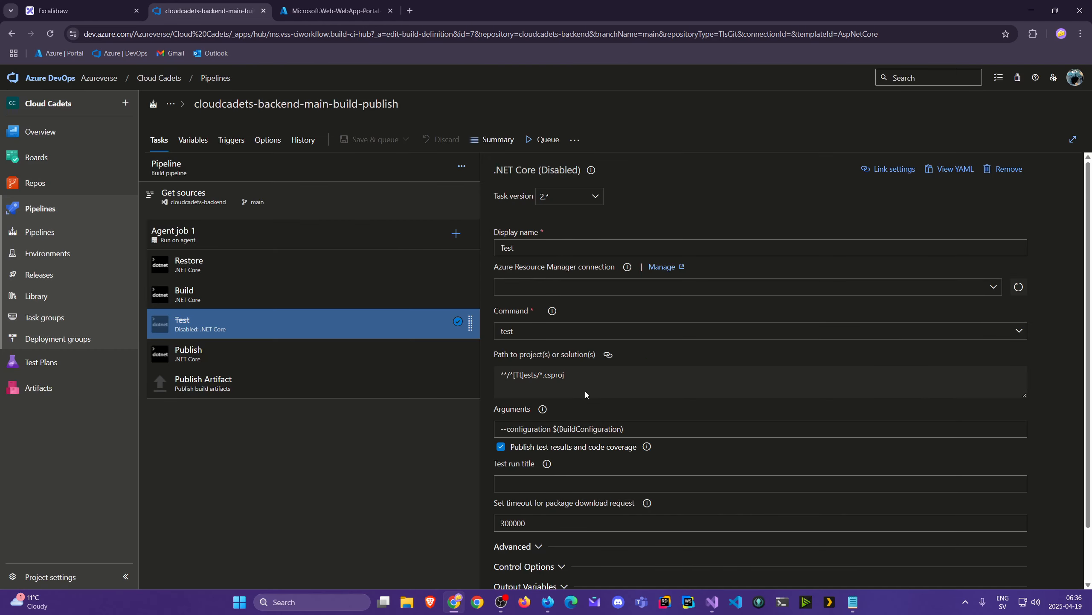
# - Enable continuous integration for cloudcadets-backend on the main branch and save the pipeline without queuing a run
pyautogui.click(233, 145)
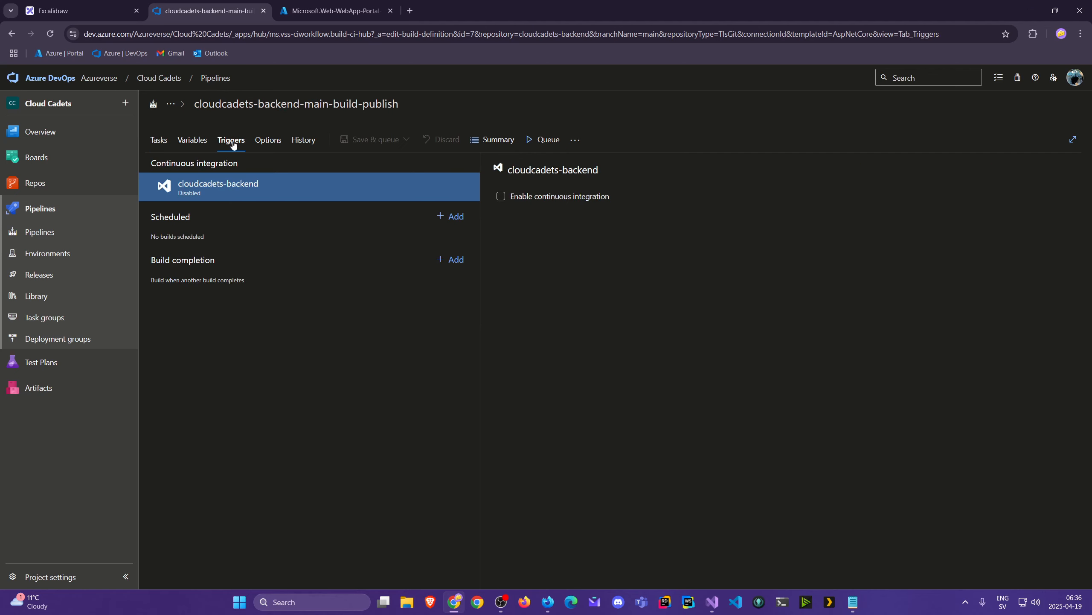
pyautogui.click(501, 197)
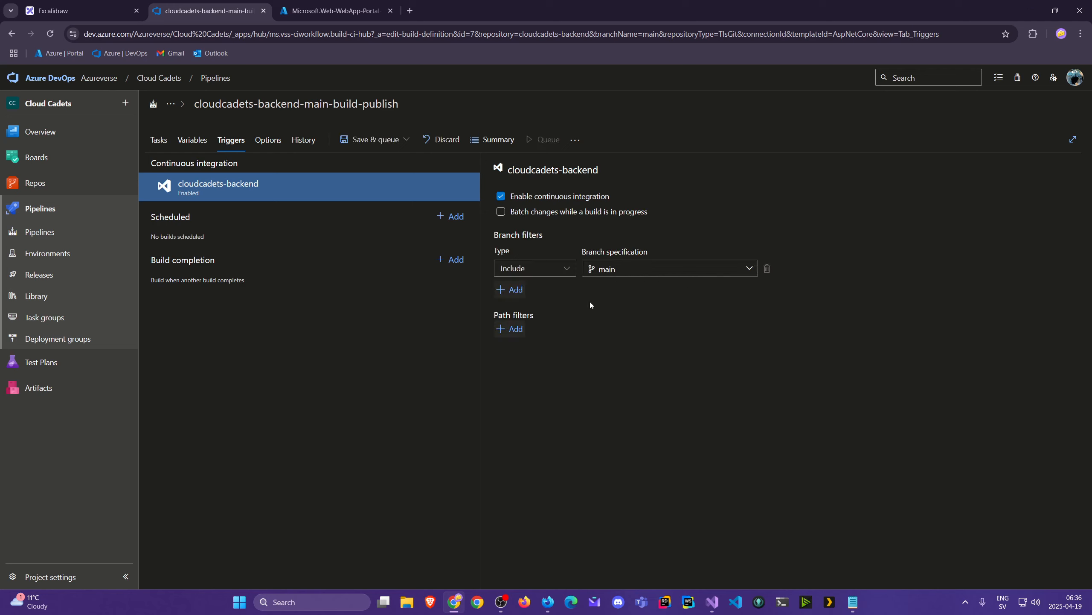
pyautogui.click(406, 139)
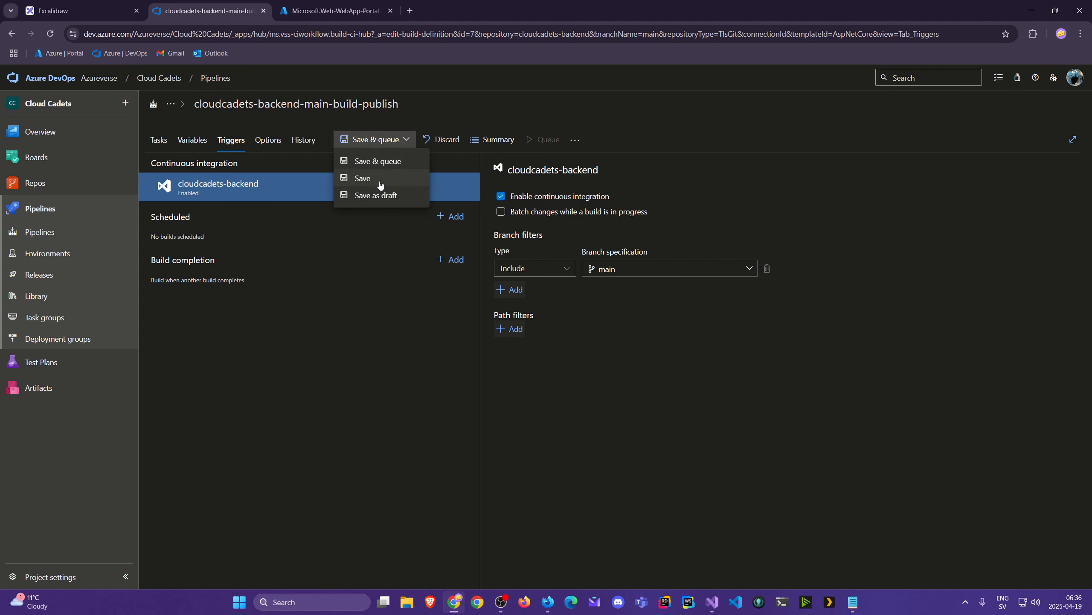
pyautogui.click(378, 178)
pyautogui.click(594, 370)
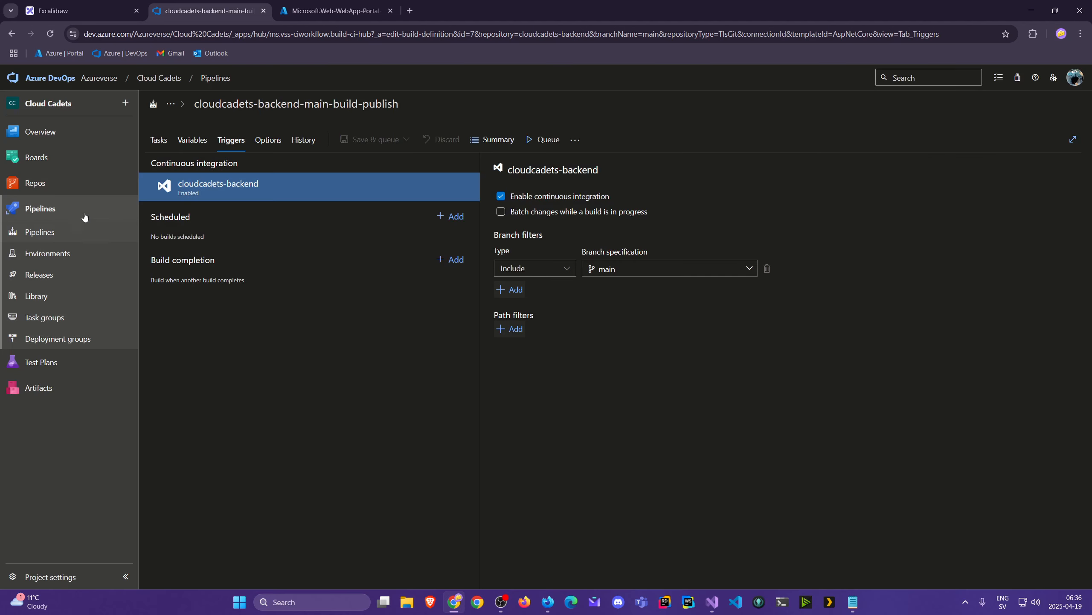
# - Review the list of all build pipelines, and look up the name of the existing dev release pipeline
pyautogui.click(76, 231)
pyautogui.click(195, 143)
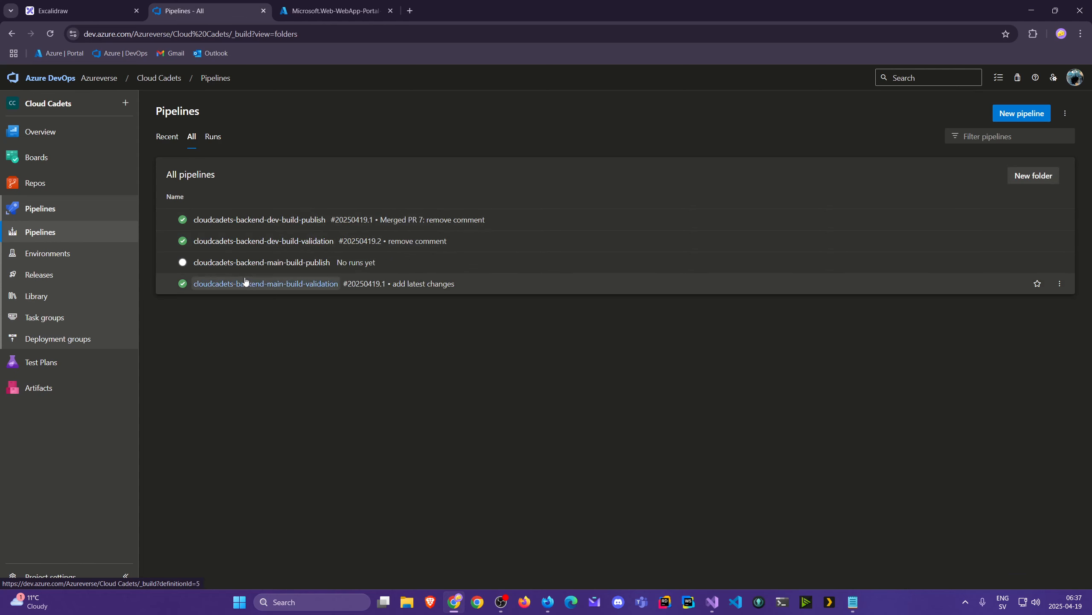
pyautogui.click(46, 278)
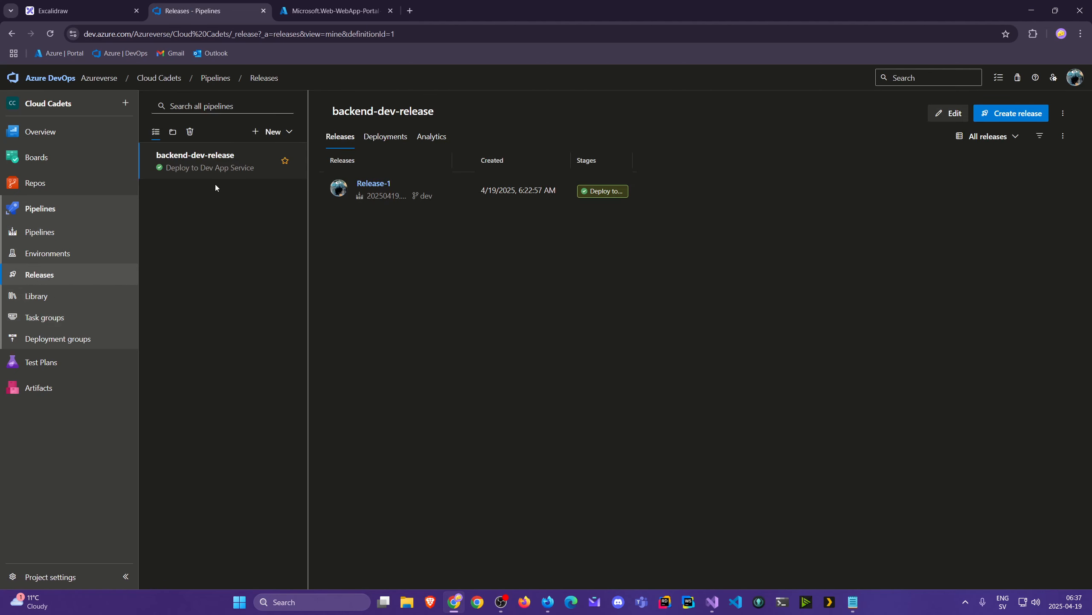
pyautogui.moveTo(433, 112); pyautogui.dragTo(329, 118)
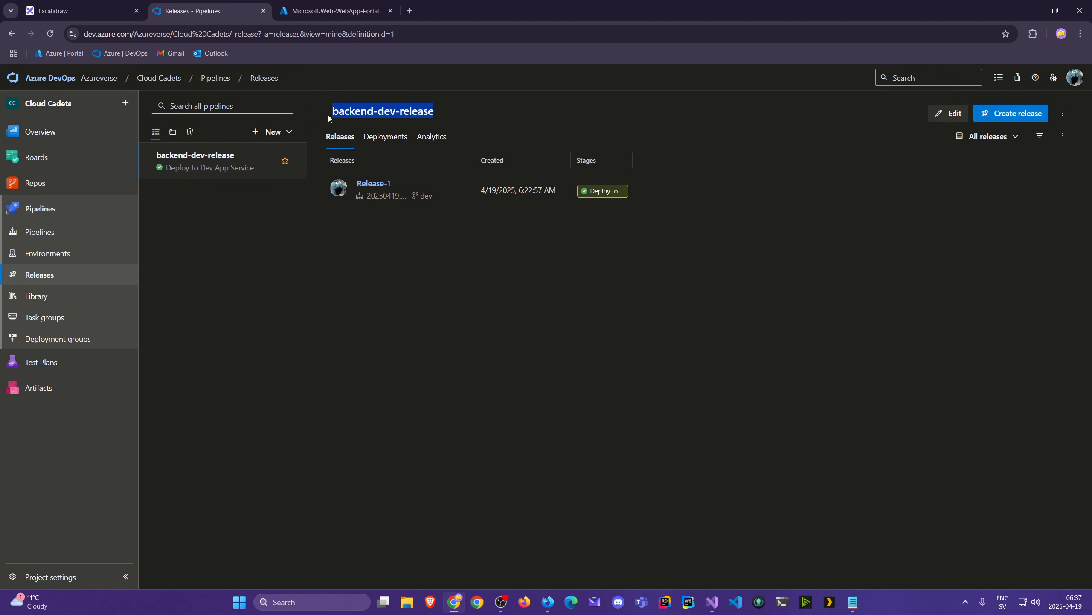
# - Create a new release pipeline using the Azure App Service deployment template
pyautogui.click(1015, 115)
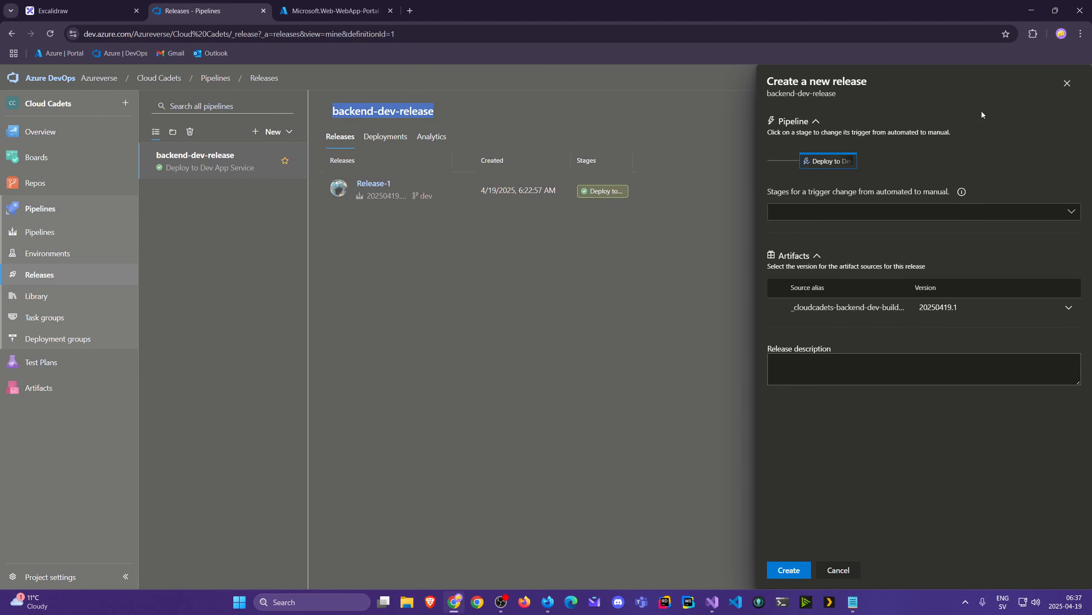
pyautogui.click(1067, 84)
pyautogui.click(272, 131)
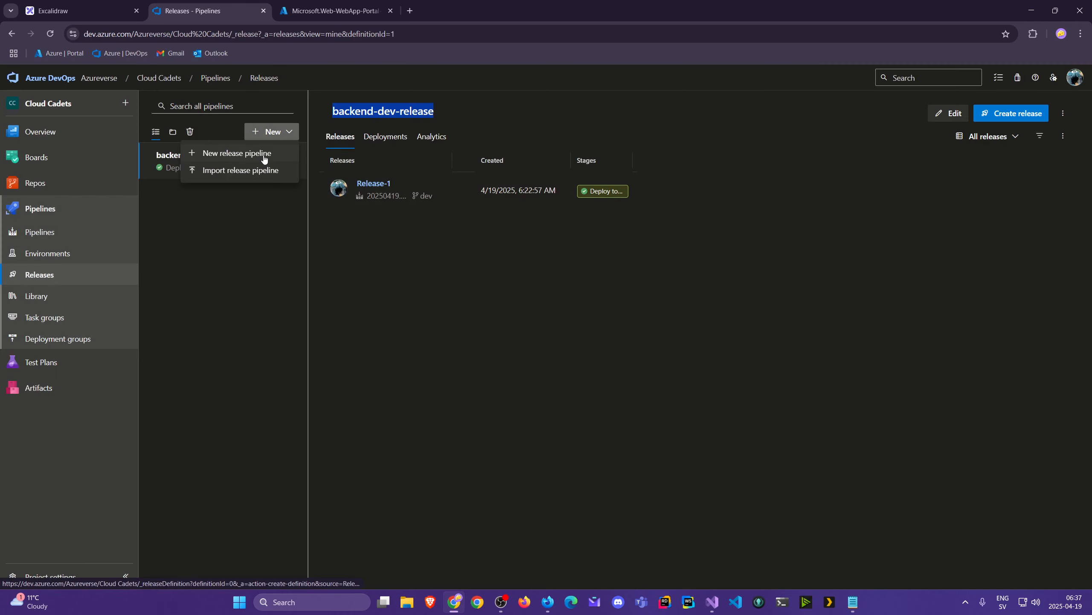
pyautogui.click(264, 157)
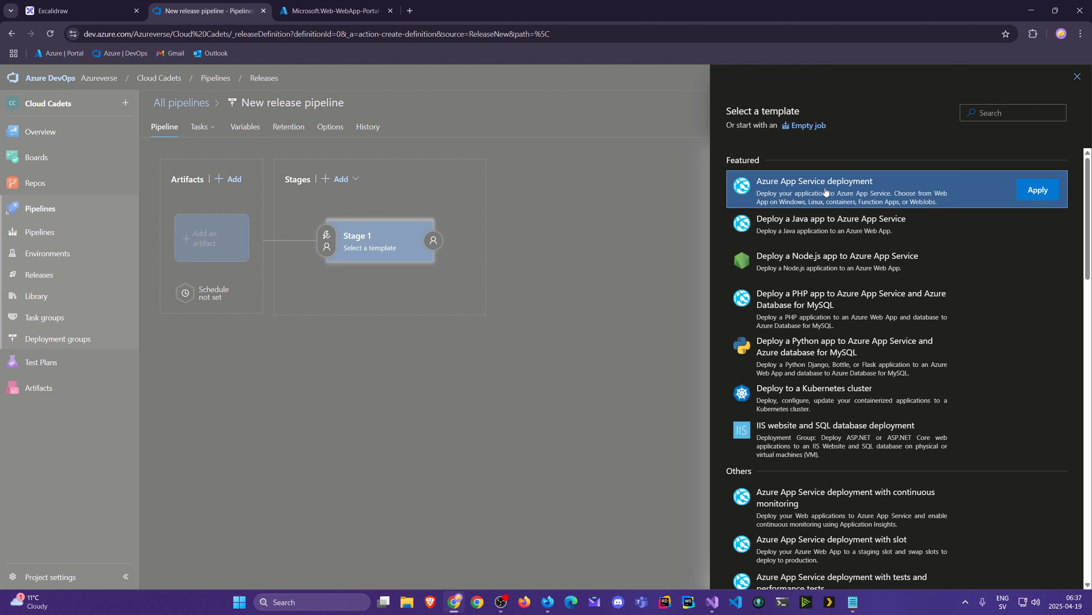
pyautogui.click(1037, 192)
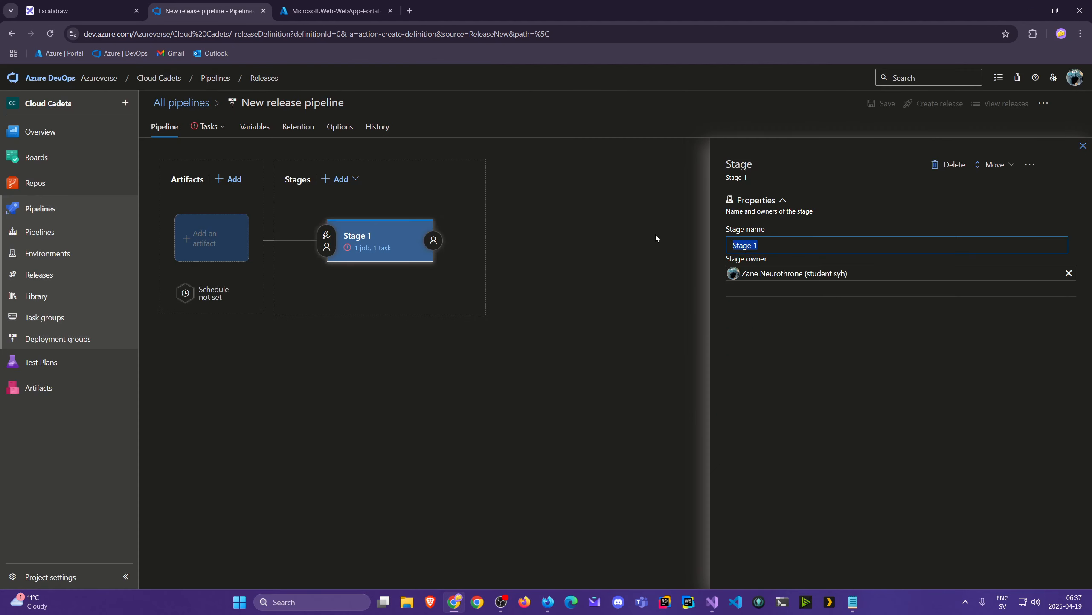
# - Name the release stage "Deploy to Main App Service" and close its properties
pyautogui.write('Deploy to')
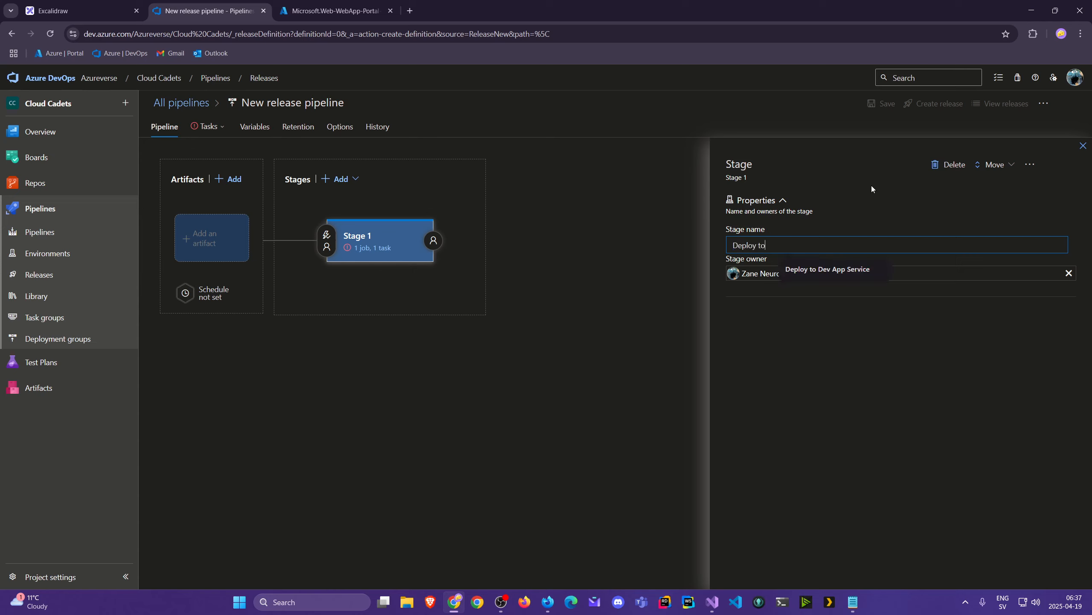
pyautogui.write(' Main')
pyautogui.press('BackSpace')
pyautogui.press('BackSpace')
pyautogui.press('BackSpace')
pyautogui.press('BackSpace')
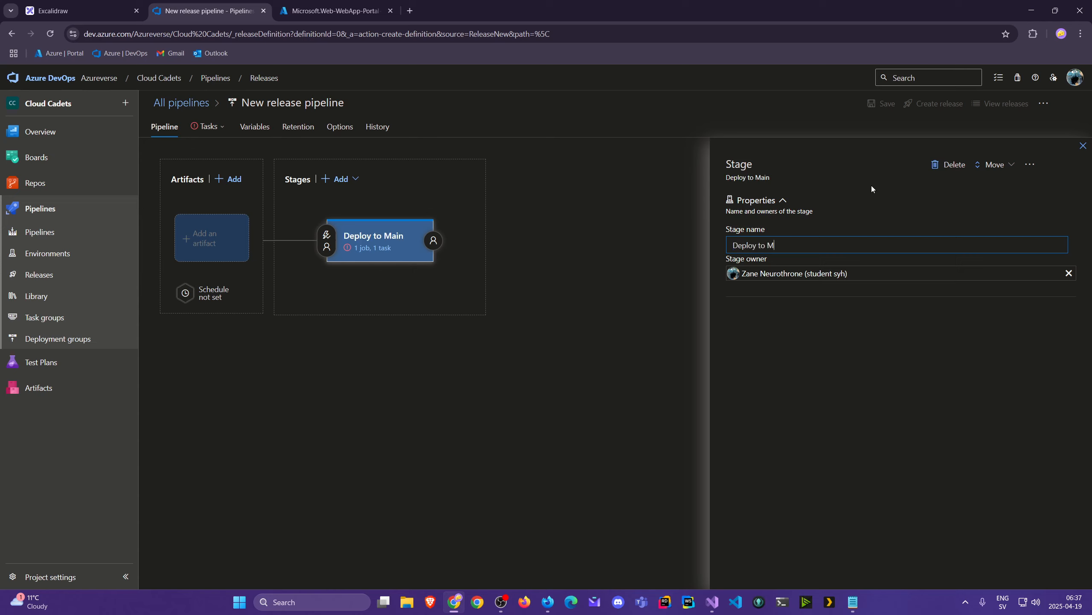
pyautogui.write('Prod App Service')
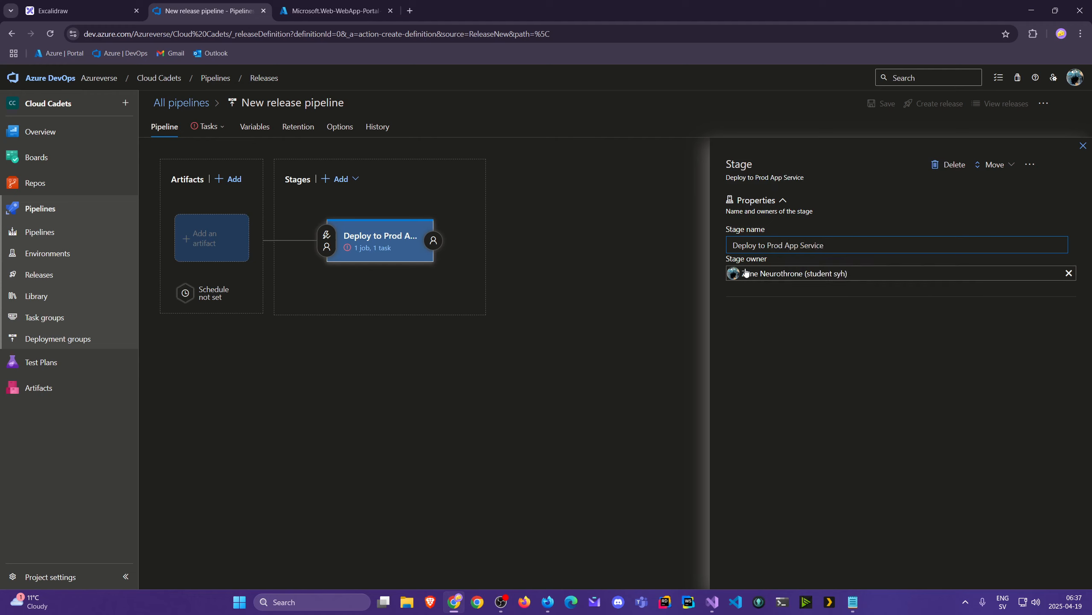
pyautogui.doubleClick(774, 246)
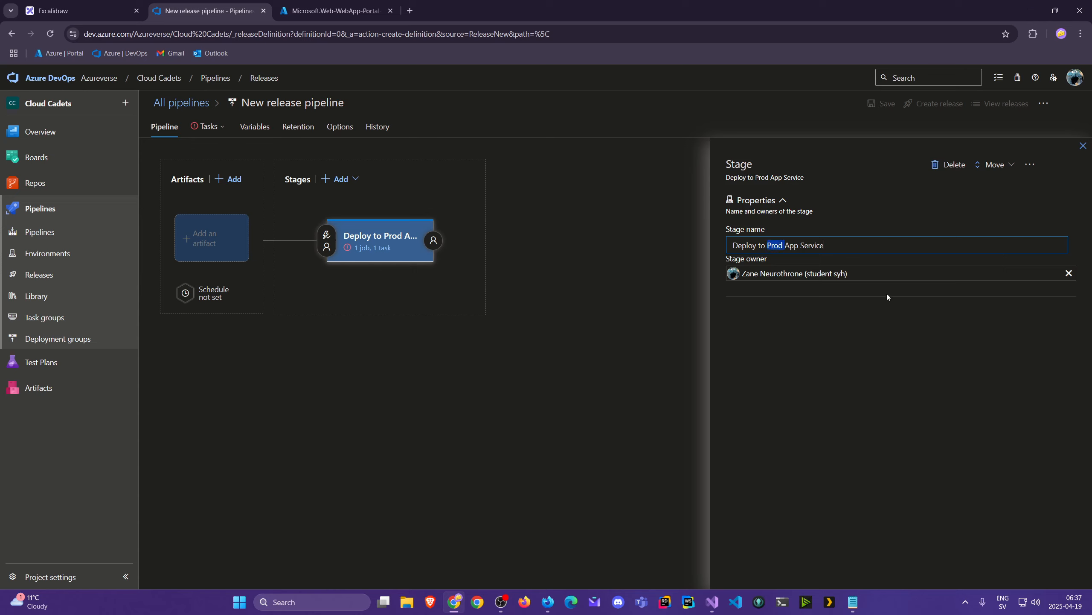
pyautogui.write('Main')
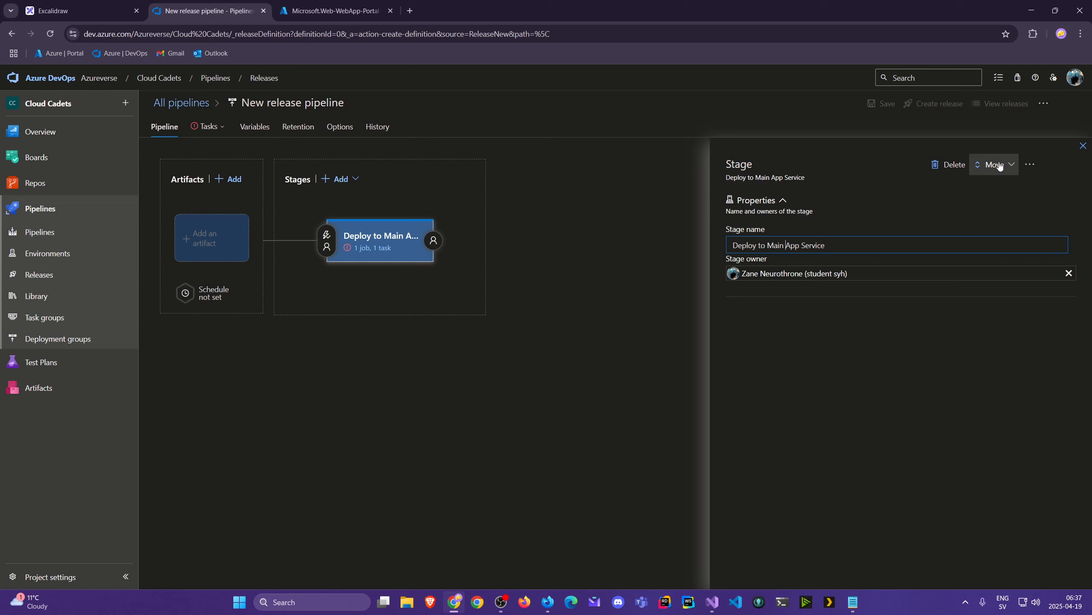
pyautogui.click(1081, 151)
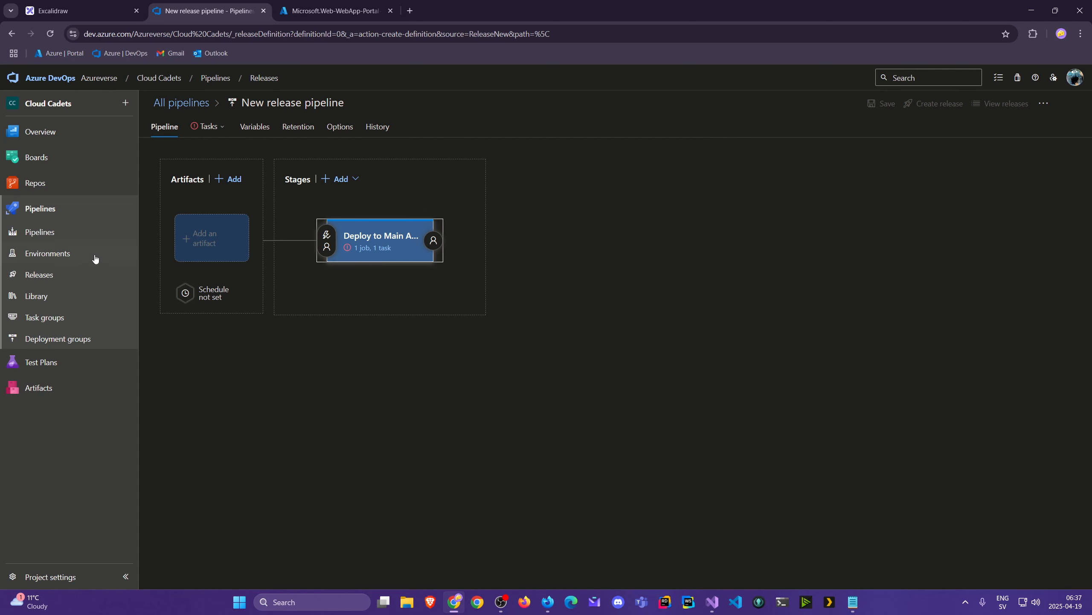
# - Add a build artifact from the cloudcadets-backend-main-build-publish pipeline, using the Latest default version
pyautogui.click(204, 242)
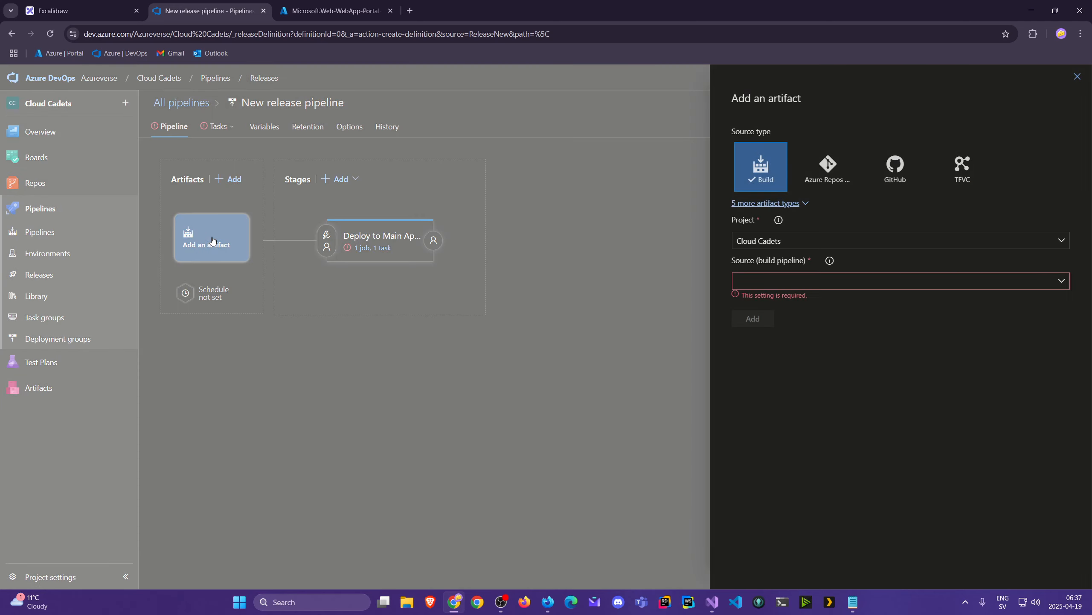
pyautogui.click(1064, 280)
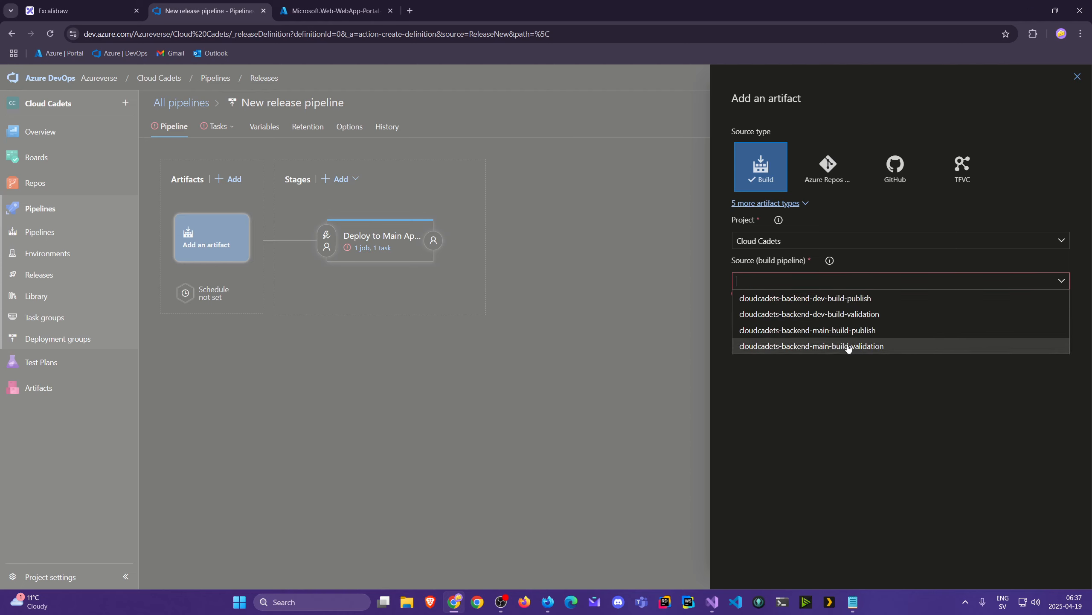
pyautogui.click(854, 330)
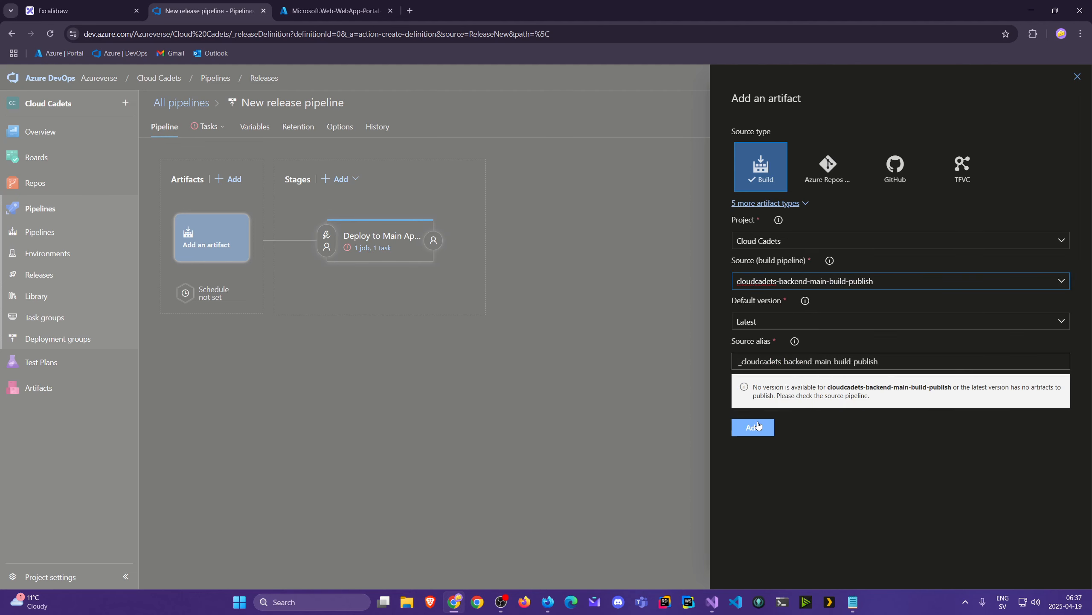
pyautogui.click(752, 427)
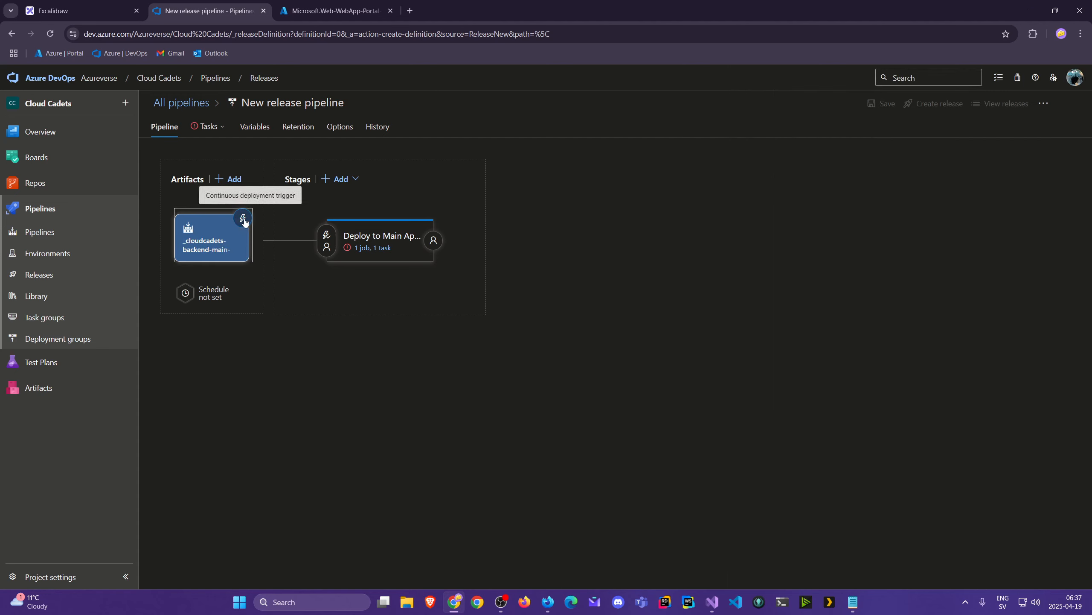
# - Enable the artifact's continuous deployment trigger with a build branch filter that includes main
pyautogui.click(243, 218)
pyautogui.click(736, 199)
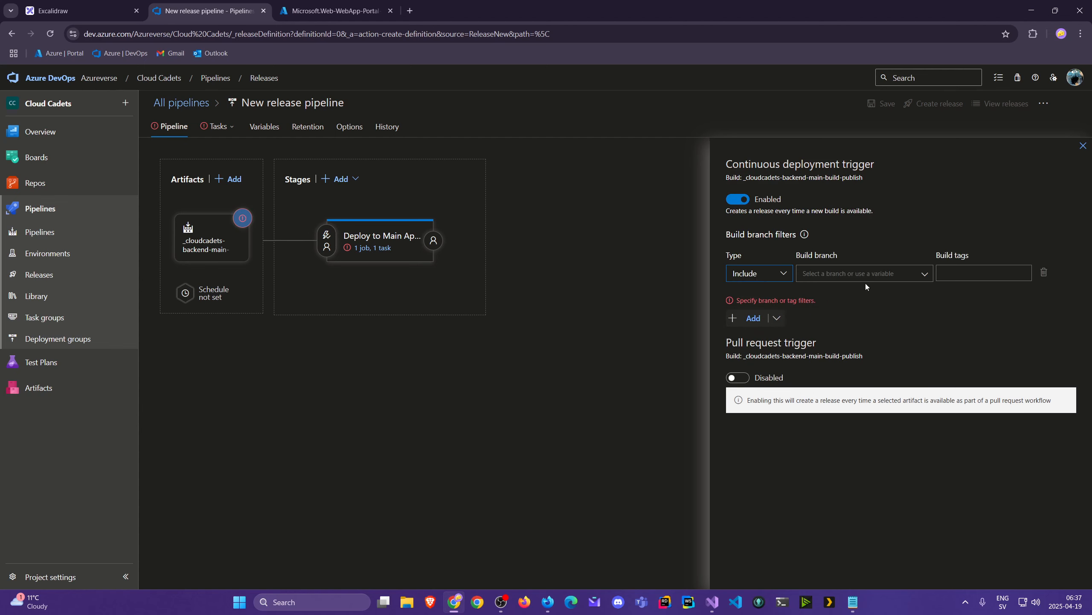
pyautogui.click(925, 275)
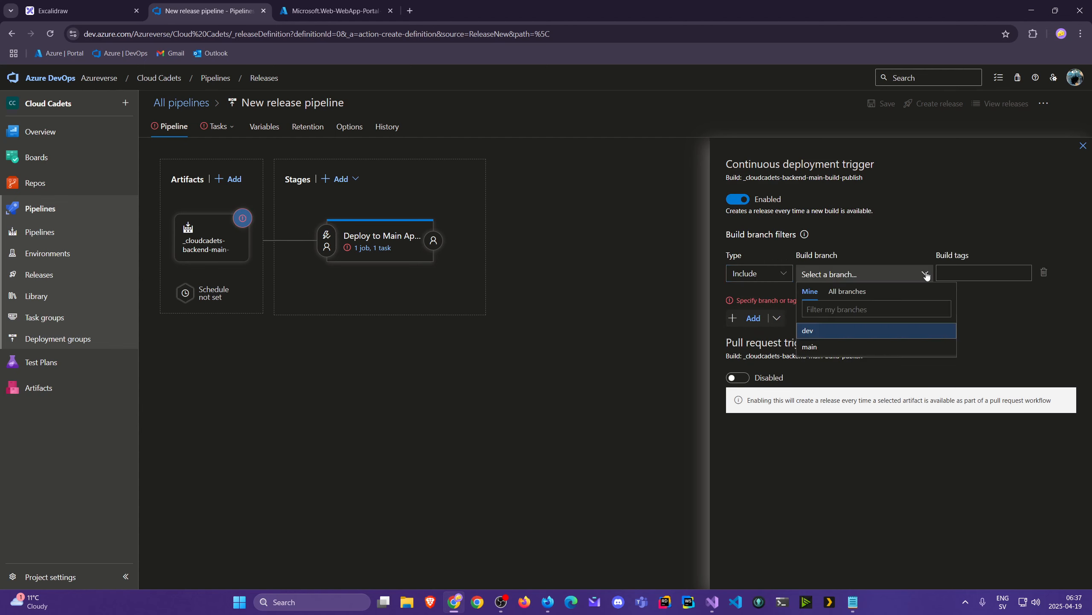
pyautogui.click(819, 350)
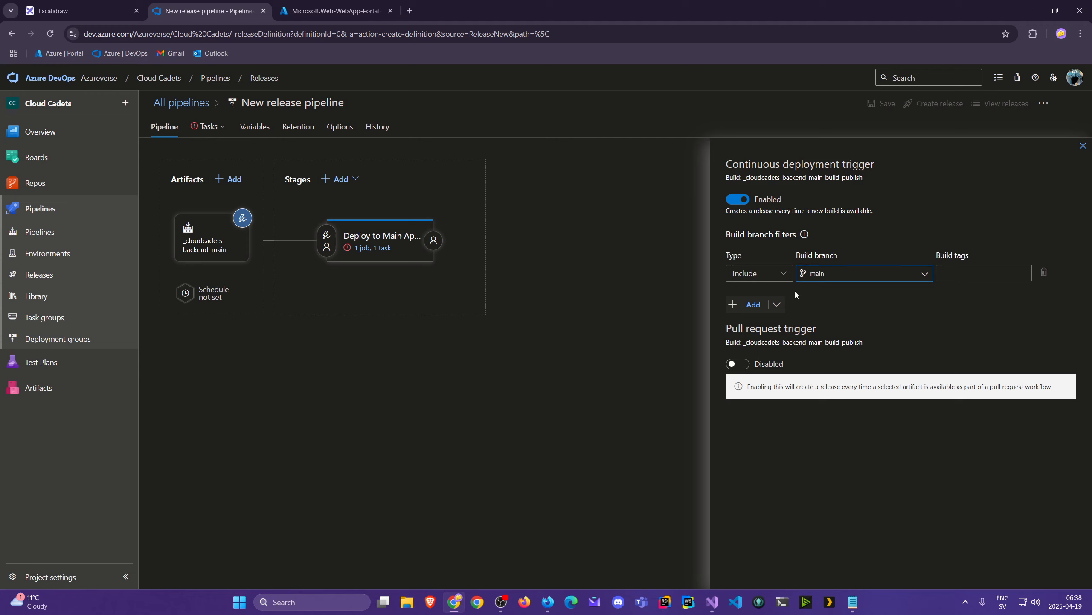
pyautogui.click(1083, 146)
# - Configure the stage's deployment with the AzureRM-CloudCadetsConnection subscription, Web App on Linux type and cloudcadets-backend app service
pyautogui.click(380, 249)
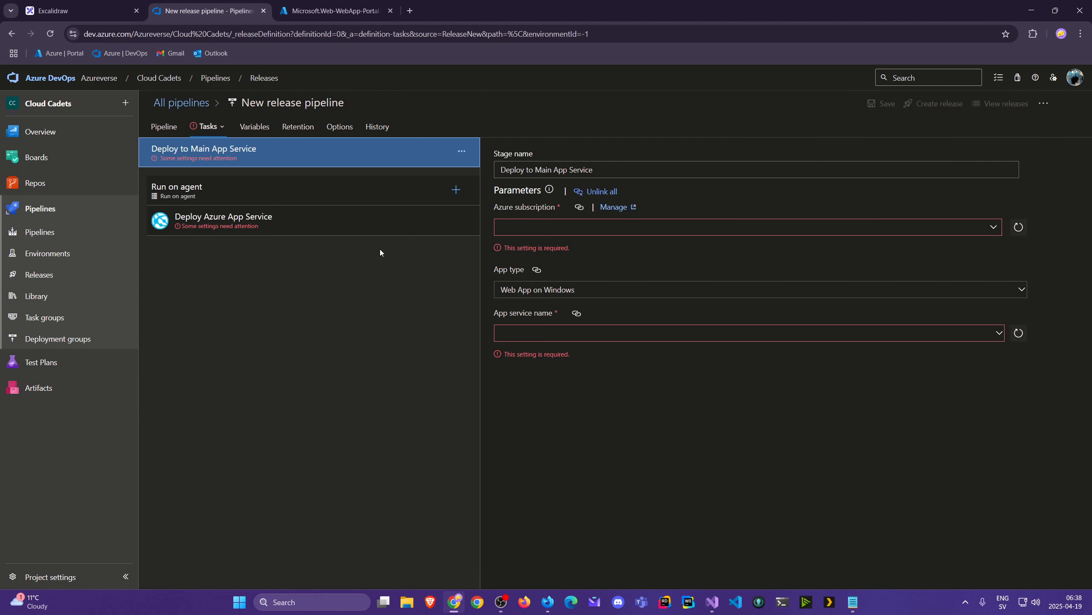
pyautogui.click(993, 229)
pyautogui.click(591, 261)
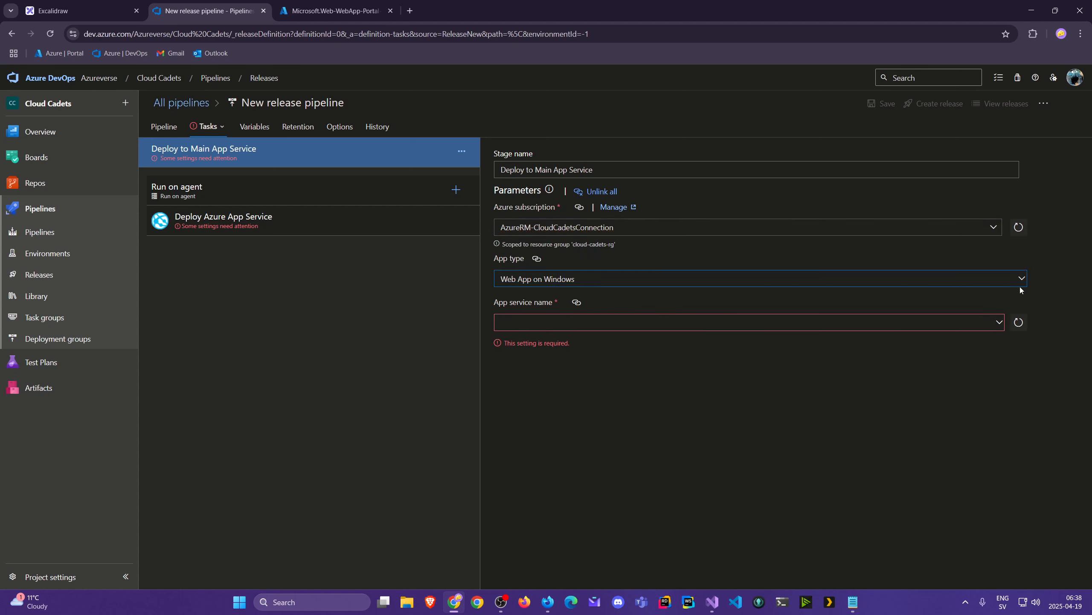
pyautogui.click(1021, 280)
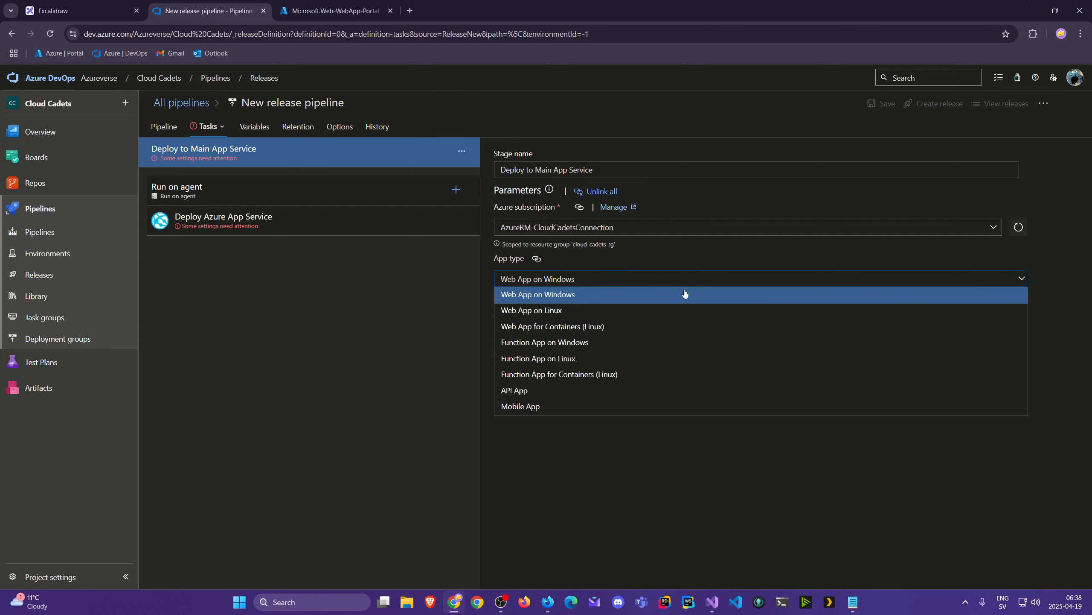
pyautogui.click(583, 310)
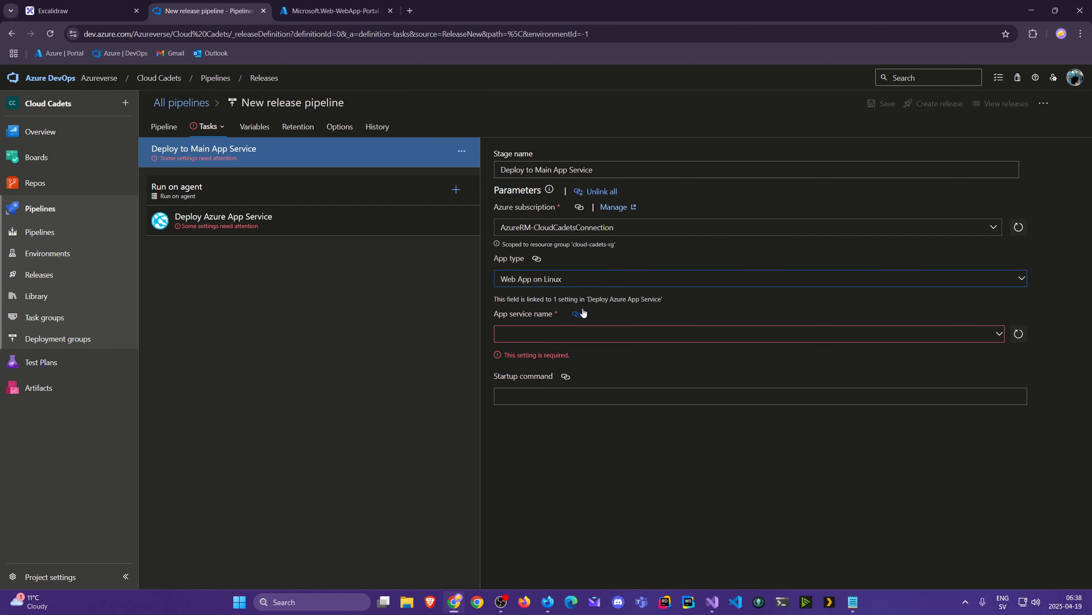
pyautogui.click(999, 332)
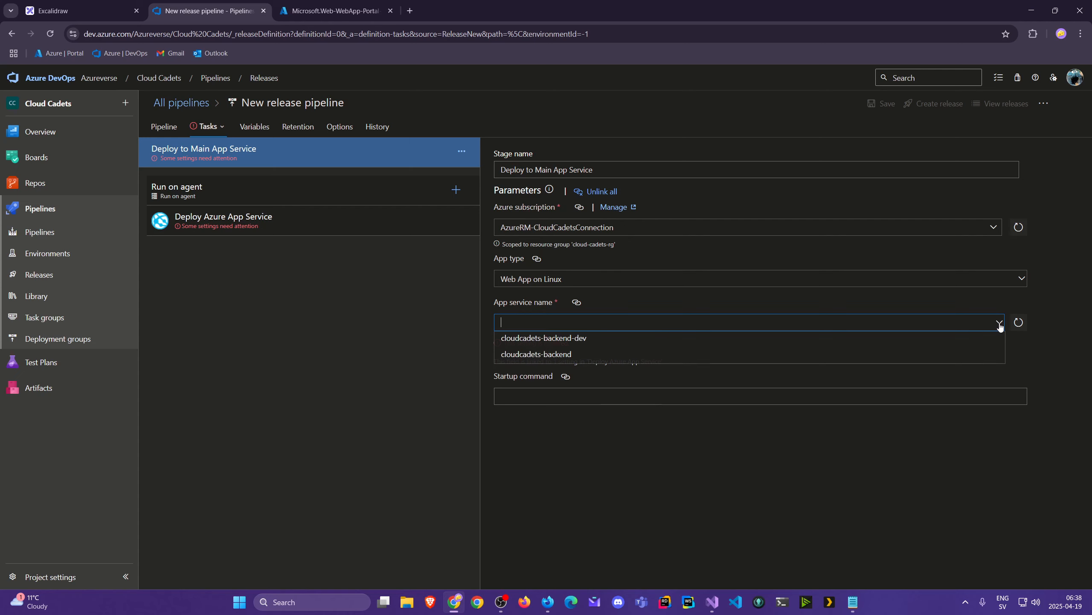
pyautogui.click(570, 358)
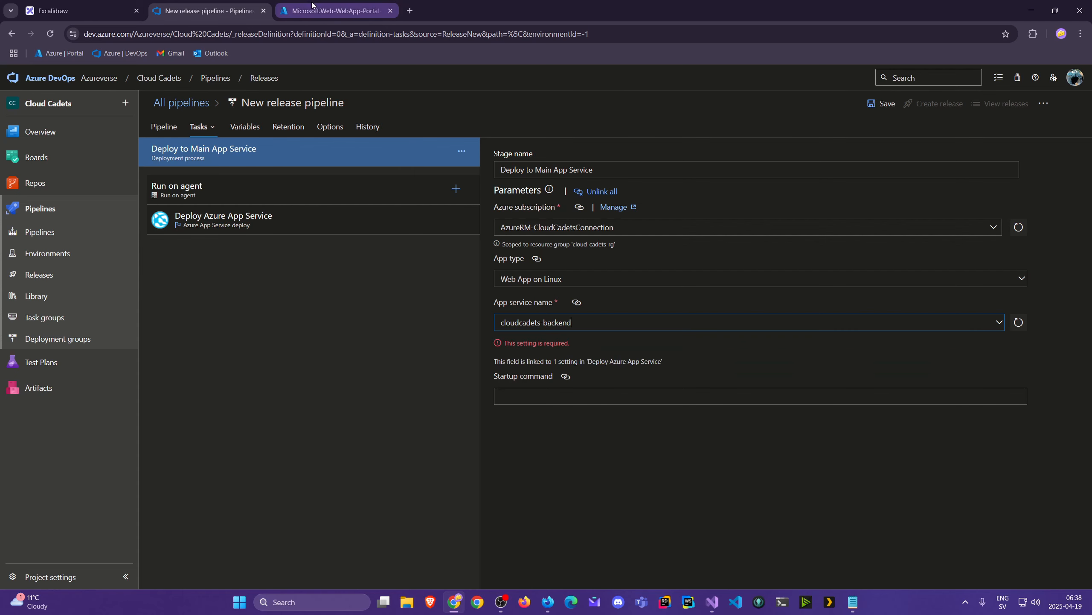
# - Switch to the Azure portal to check the cloudcadets-backend web app's overview, and return to the release pipeline in Azure DevOps
pyautogui.click(319, 11)
pyautogui.click(324, 288)
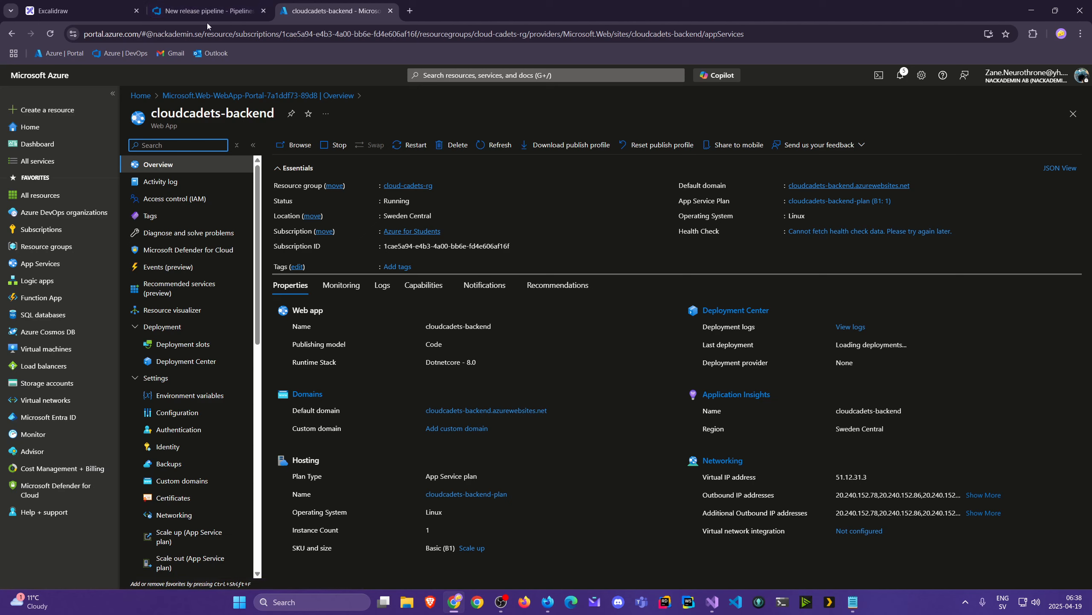
pyautogui.moveTo(199, 10)
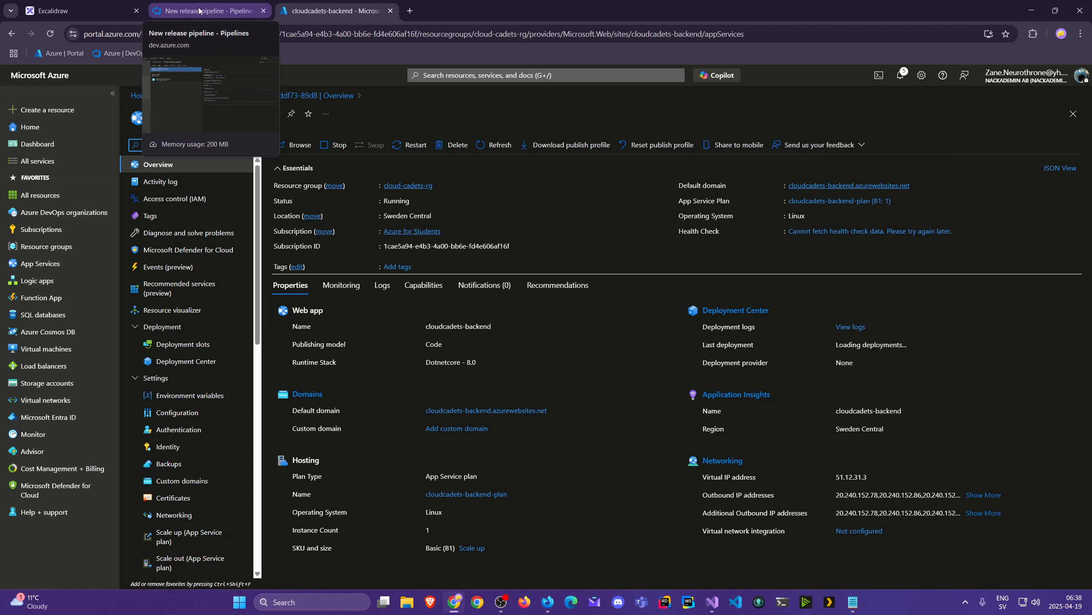
pyautogui.click(199, 10)
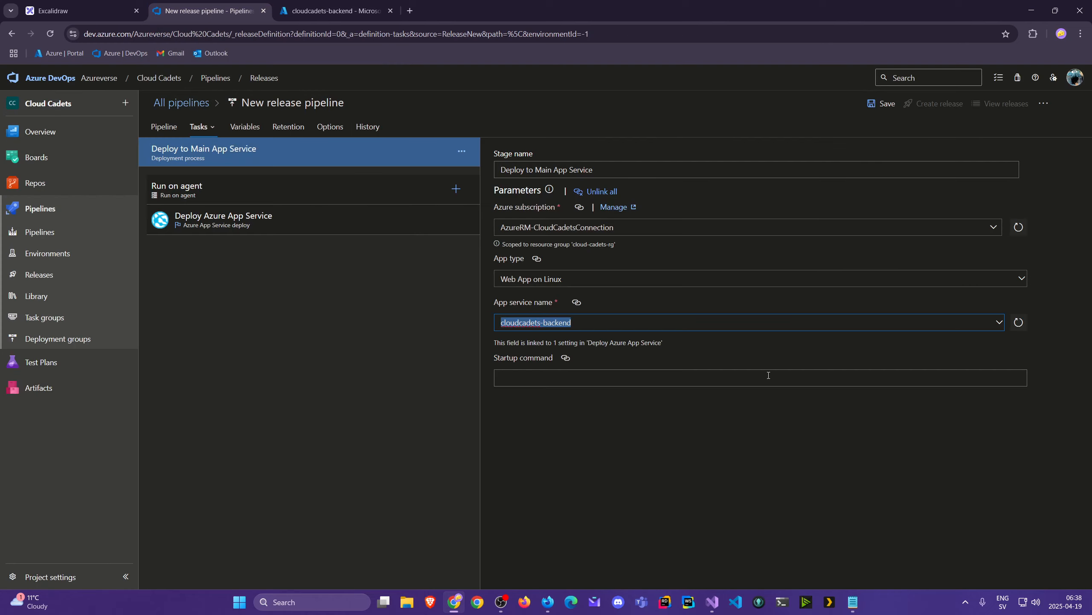
# - Set the Run on agent job to the Azure Pipelines pool with the ubuntu-latest agent specification
pyautogui.click(187, 194)
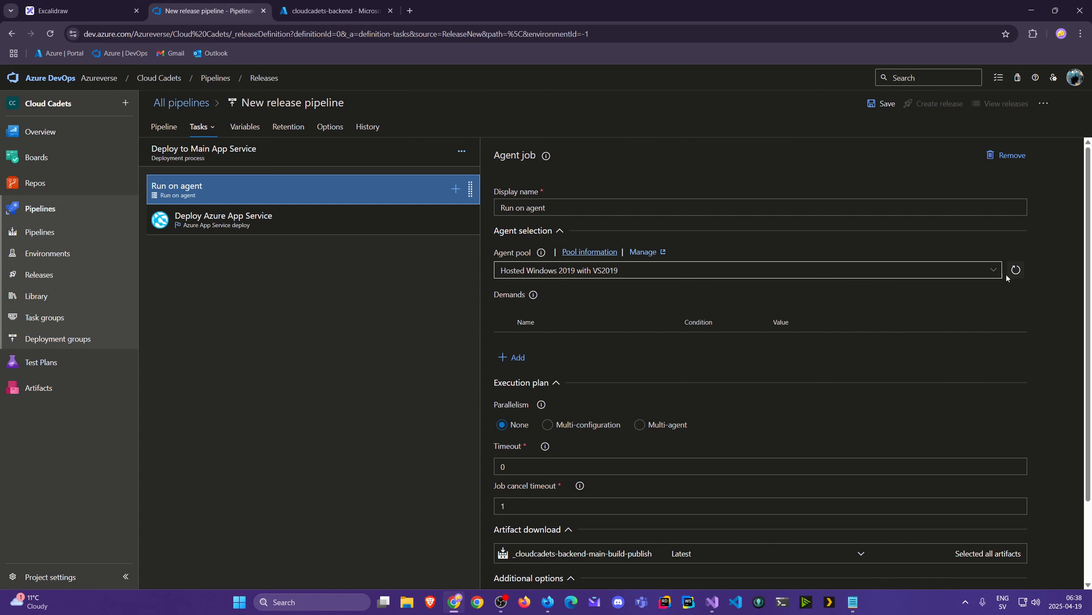
pyautogui.click(994, 270)
pyautogui.click(541, 304)
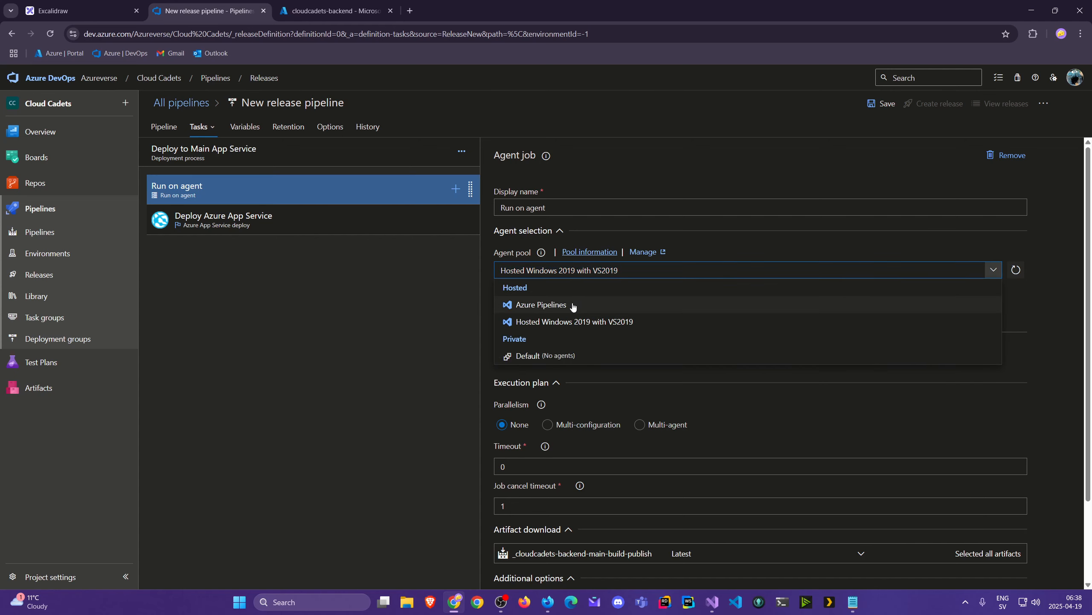
pyautogui.click(1018, 312)
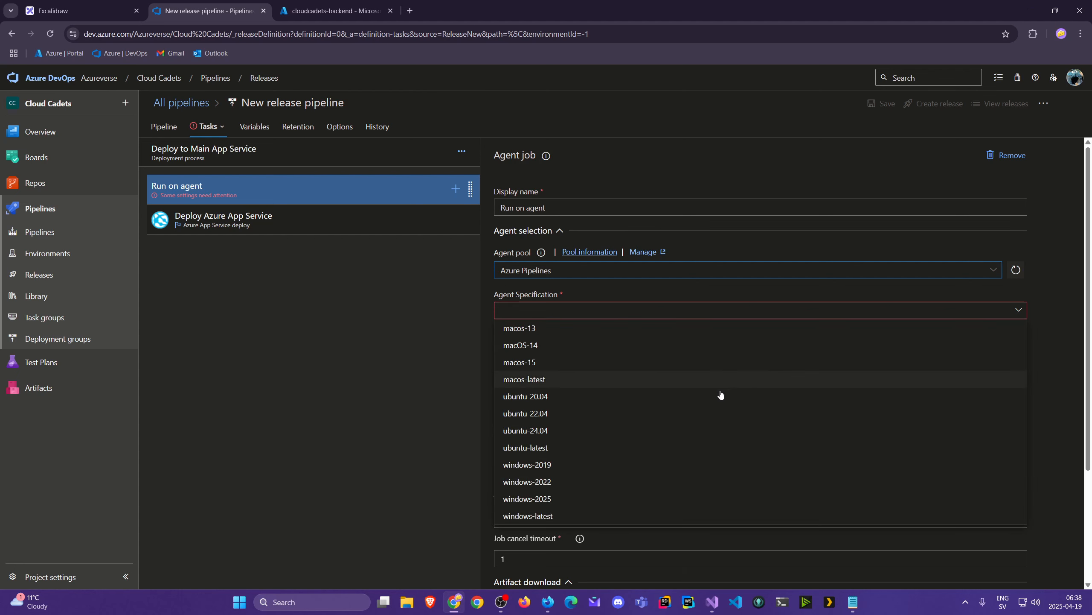
pyautogui.click(545, 448)
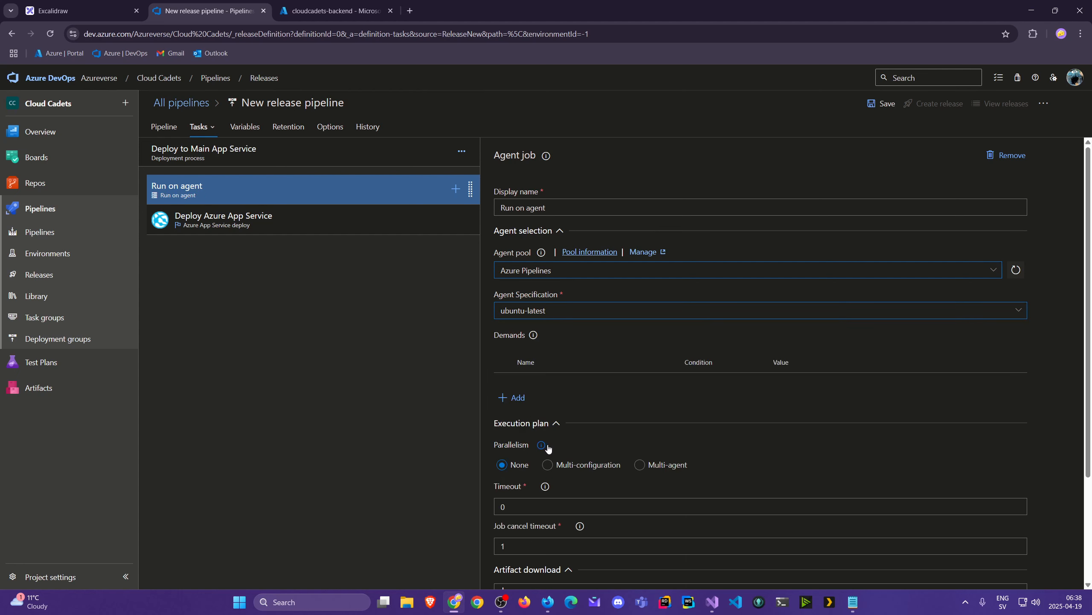
# - Name the release pipeline backend-main-release and save it
pyautogui.click(205, 228)
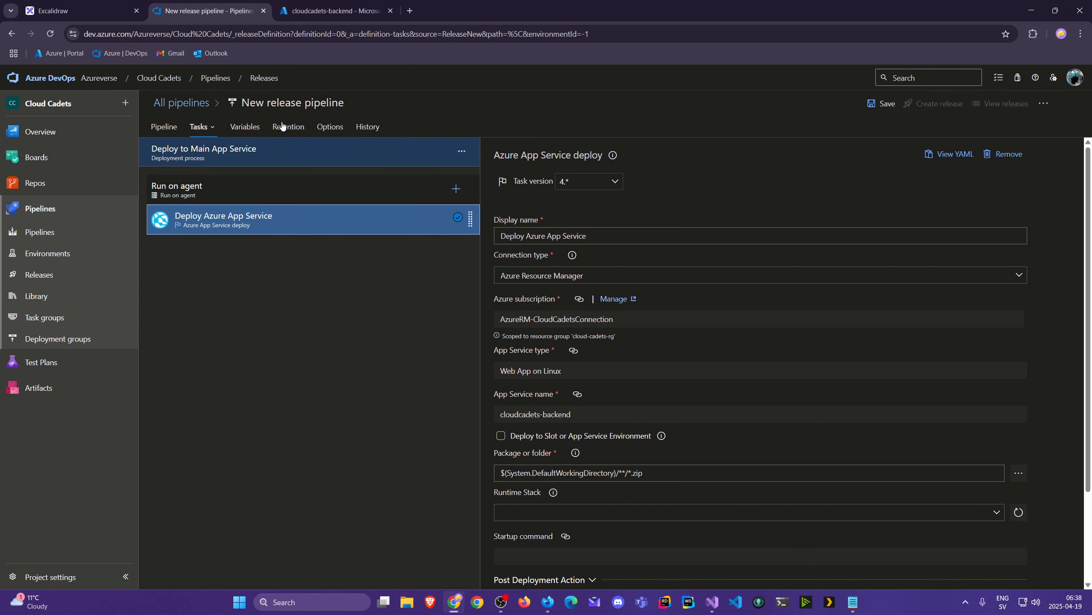
pyautogui.click(292, 104)
pyautogui.write('backend-dev-release')
pyautogui.doubleClick(295, 104)
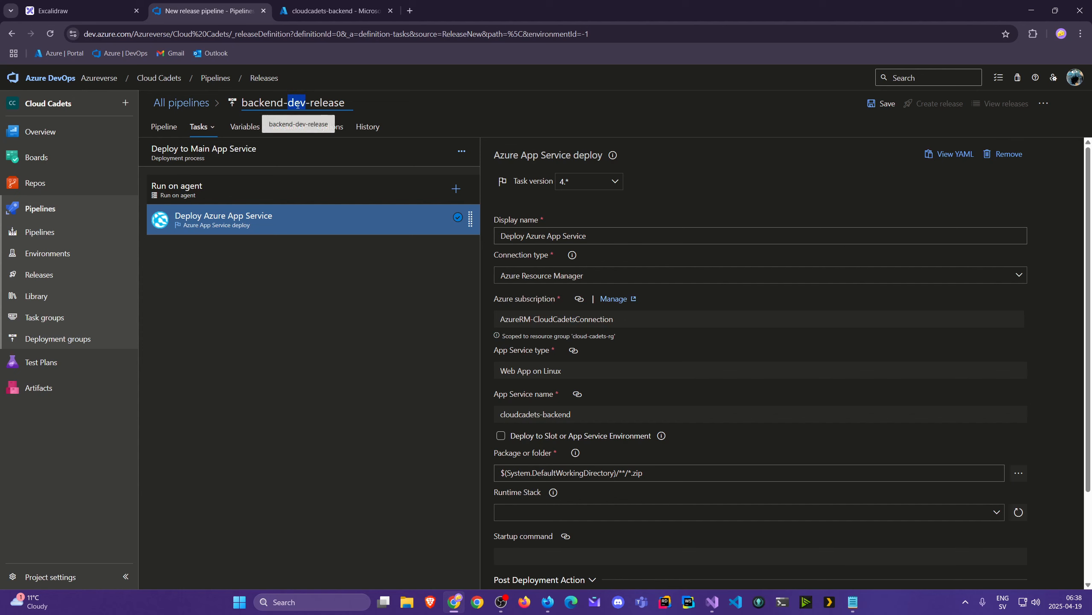
pyautogui.write('main')
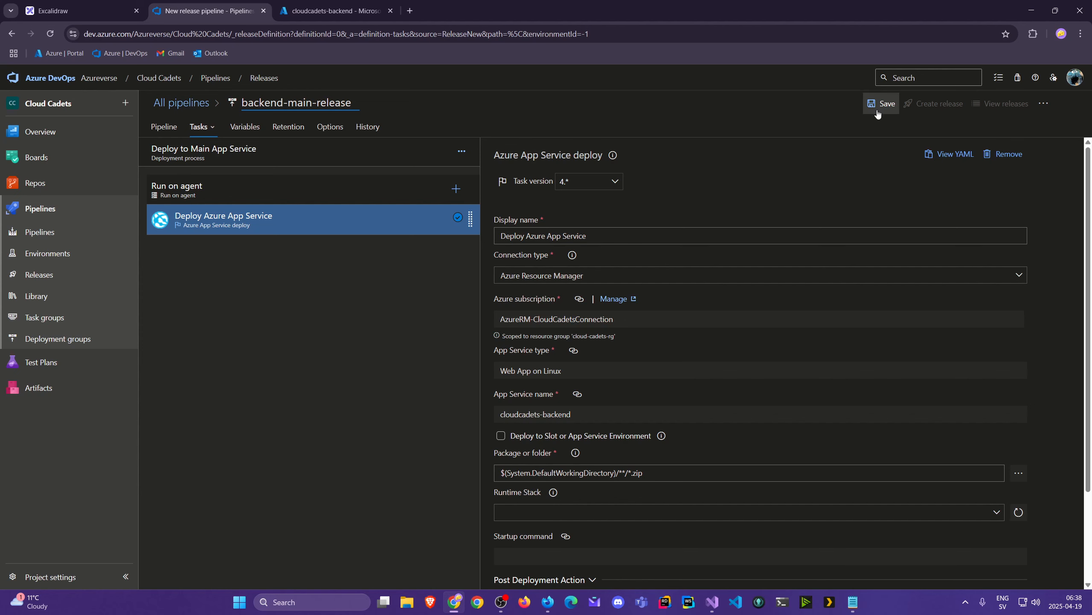
pyautogui.click(878, 113)
pyautogui.click(587, 392)
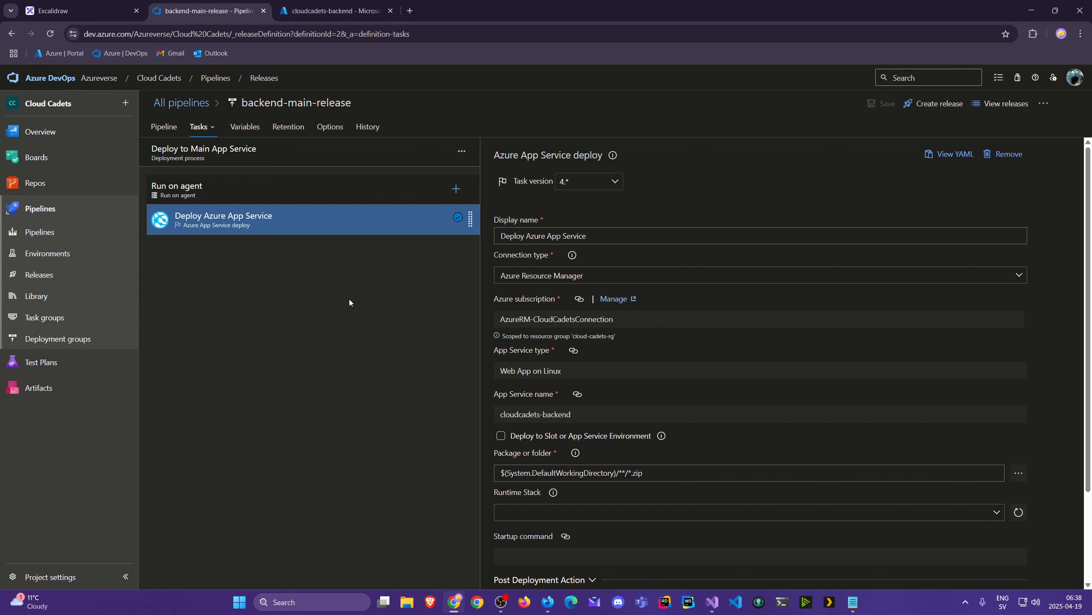
# - Review the project's releases list and the cloudcadets-backend web app's overview in the Azure portal, returning to Azure DevOps
pyautogui.click(59, 278)
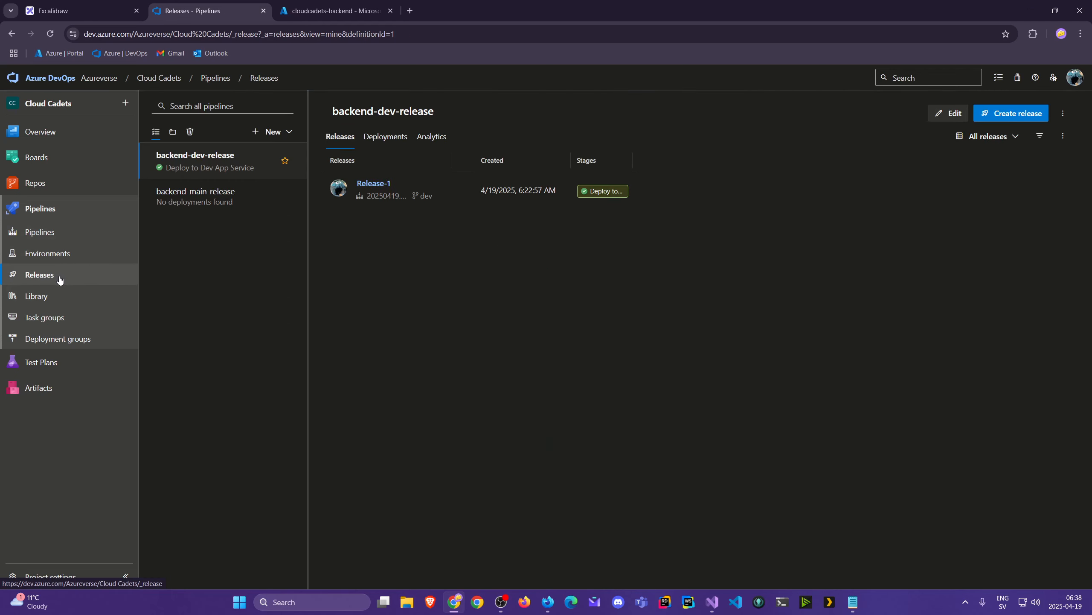
pyautogui.click(336, 13)
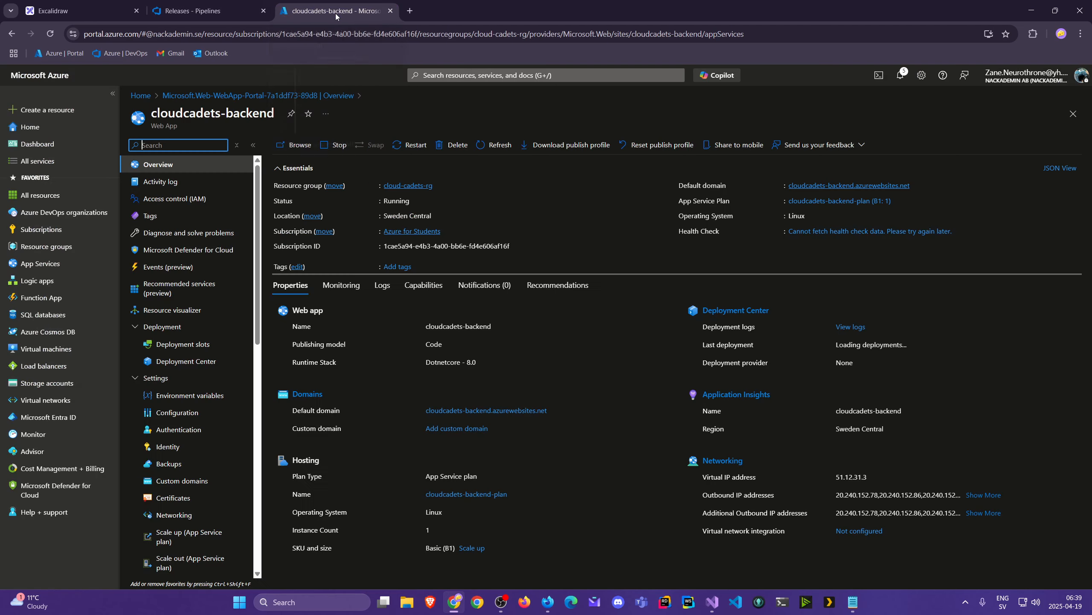
pyautogui.click(192, 13)
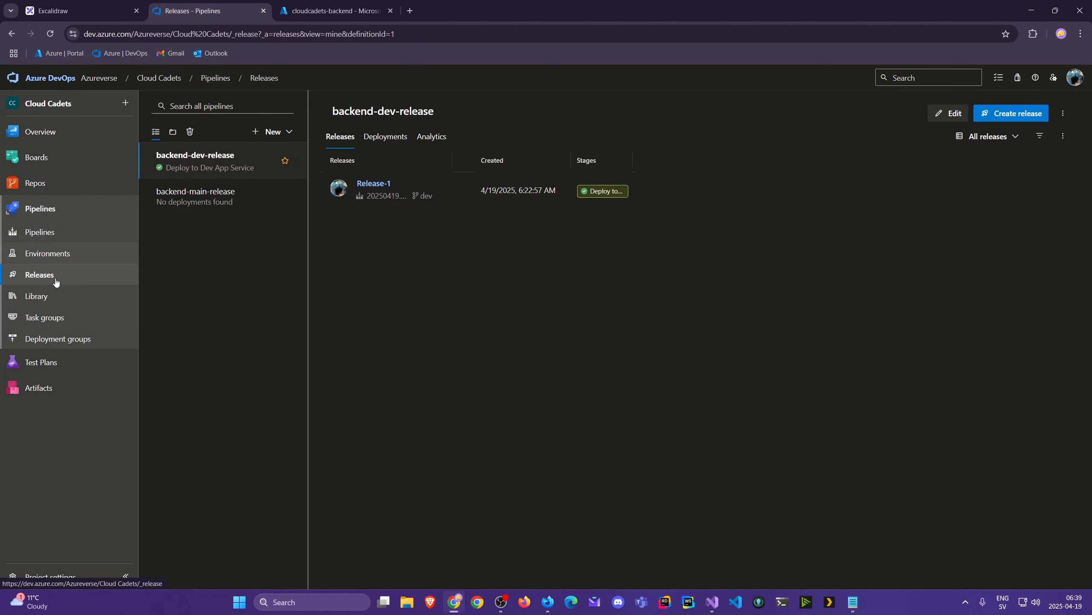
# - Check the cloudcadets-backend repository's branches and start a new pull request from dev into main
pyautogui.click(41, 185)
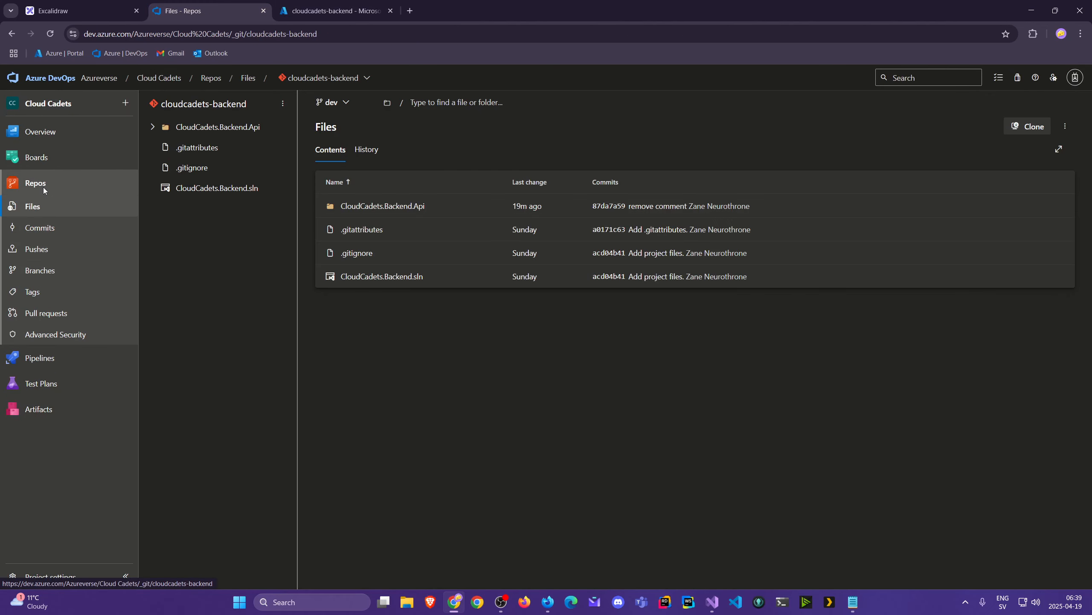
pyautogui.click(61, 270)
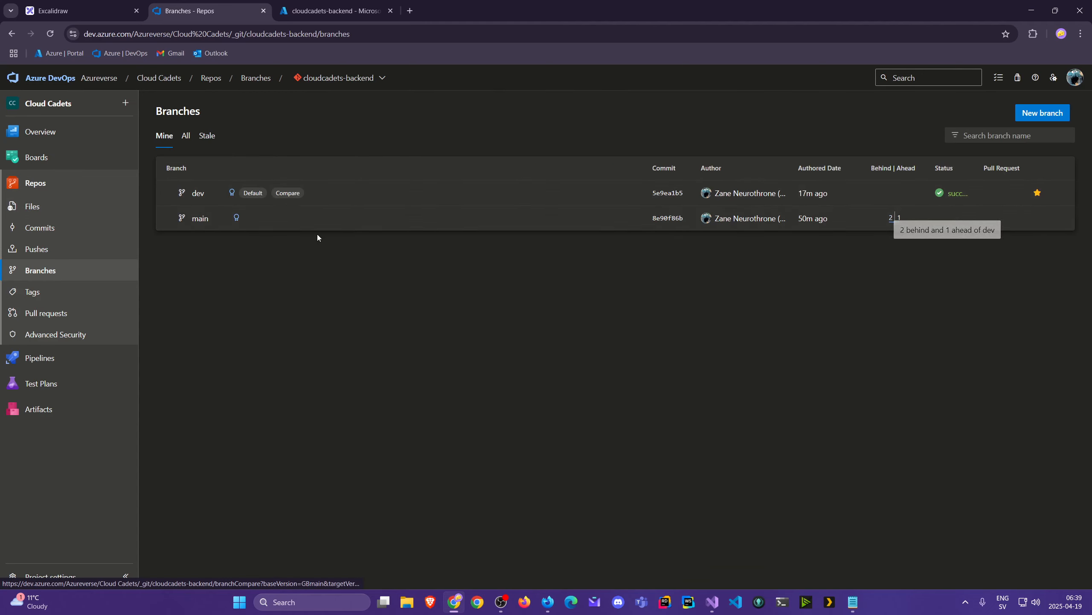
pyautogui.click(90, 320)
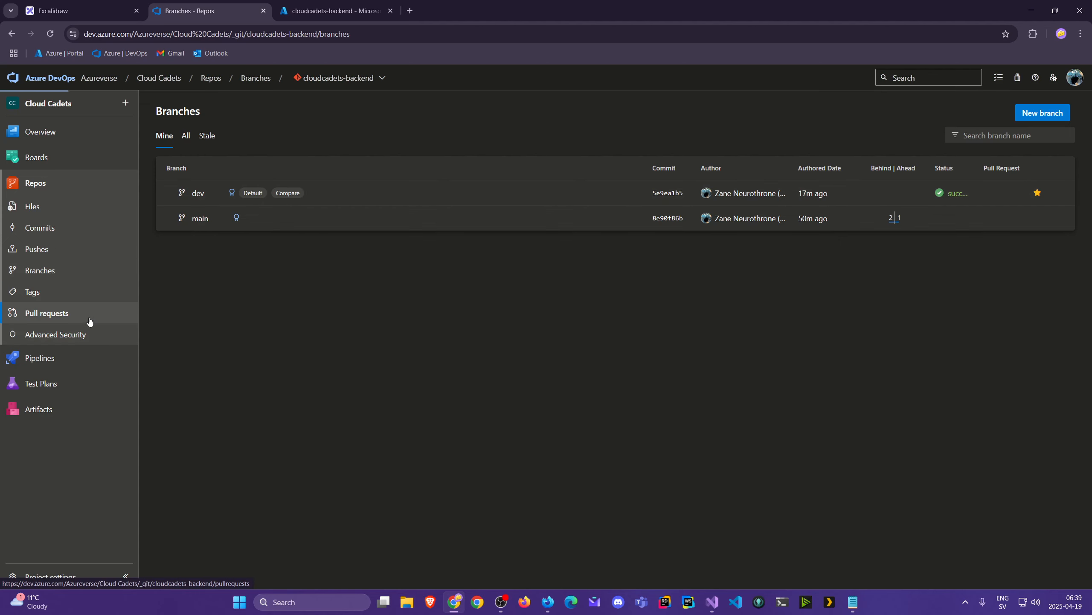
pyautogui.click(627, 354)
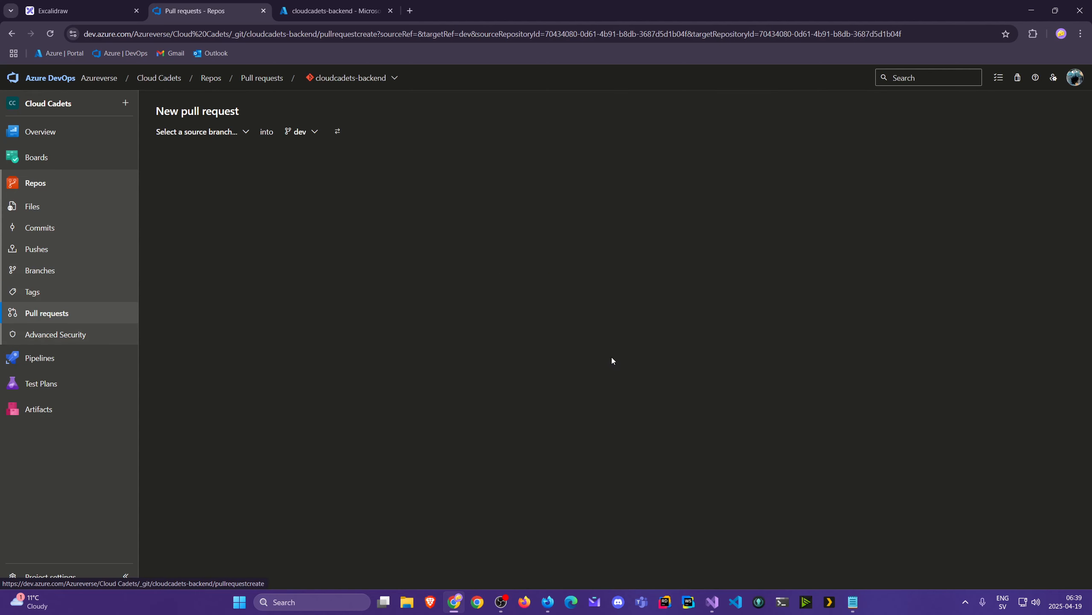
pyautogui.click(243, 133)
pyautogui.click(191, 188)
pyautogui.click(243, 132)
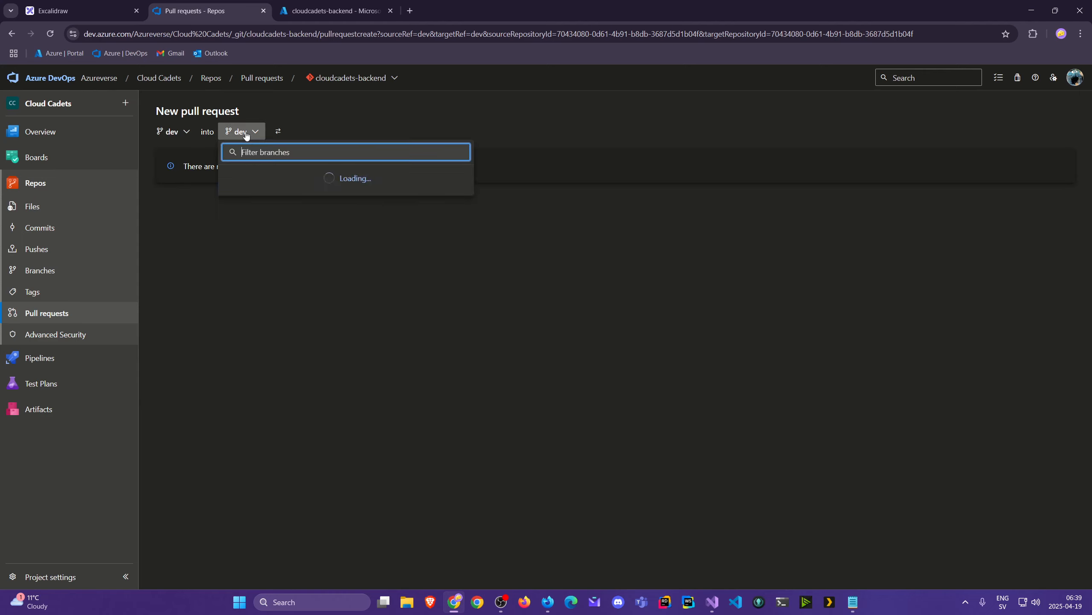
pyautogui.click(254, 209)
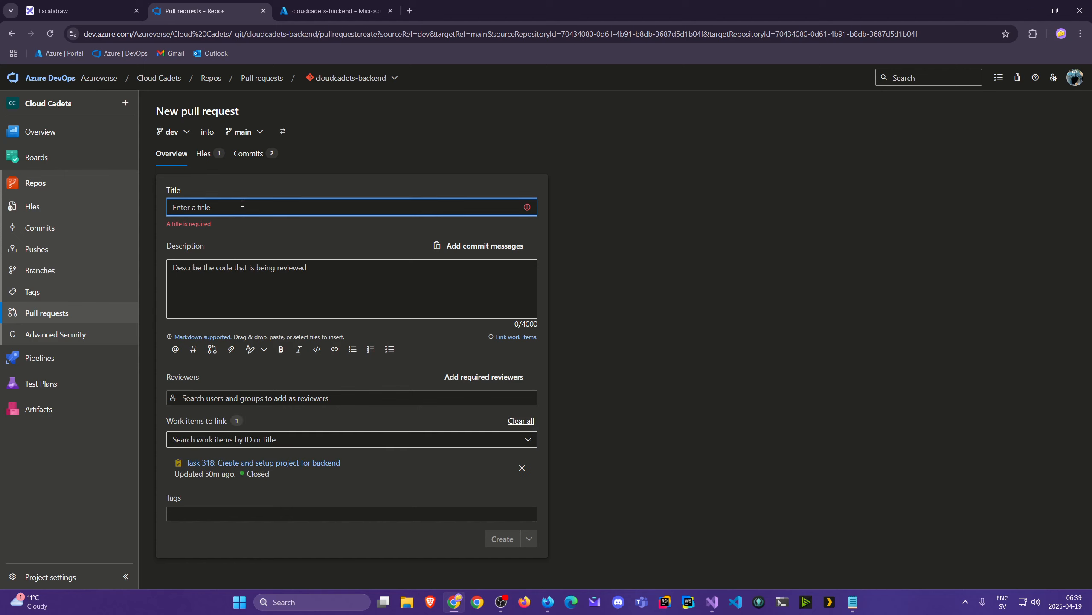
# - Create the pull request titled "add latest changes" with yourself as reviewer, and approve it
pyautogui.write('ad')
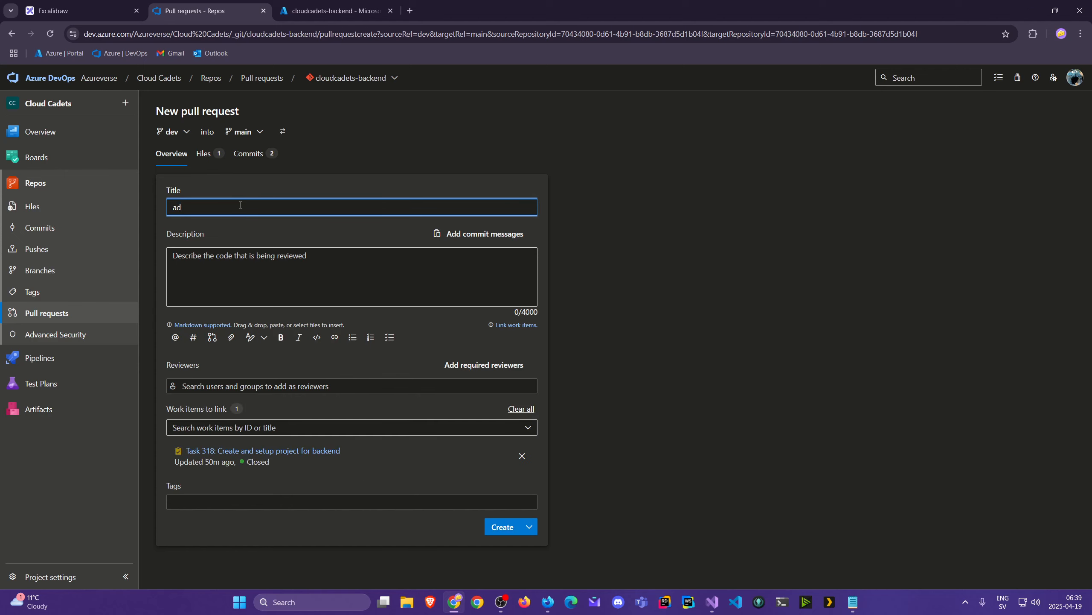
pyautogui.write('d latest changes')
pyautogui.click(267, 386)
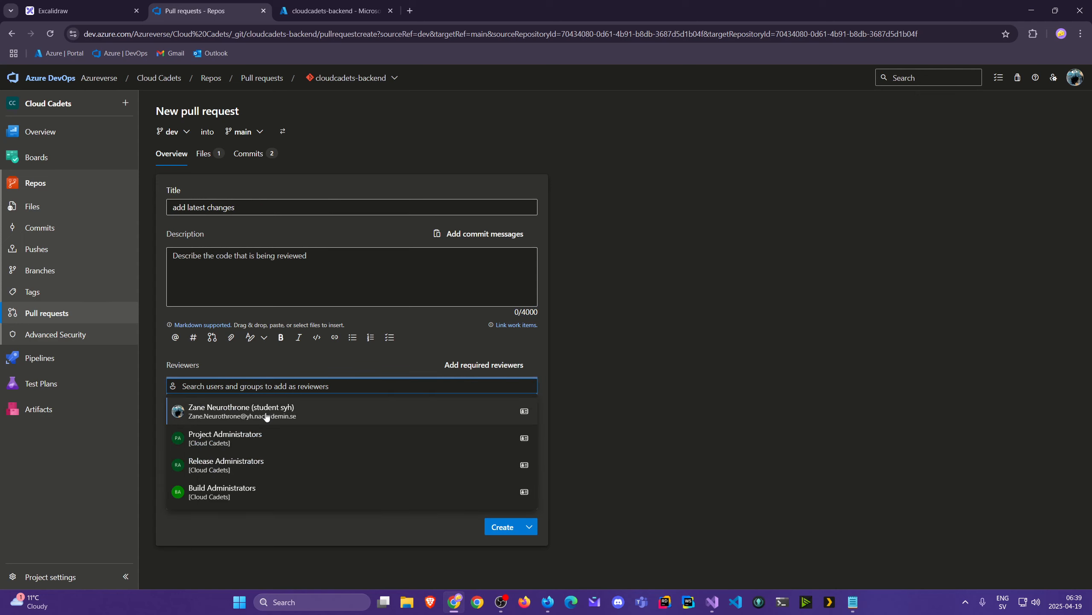
pyautogui.click(267, 413)
pyautogui.click(503, 527)
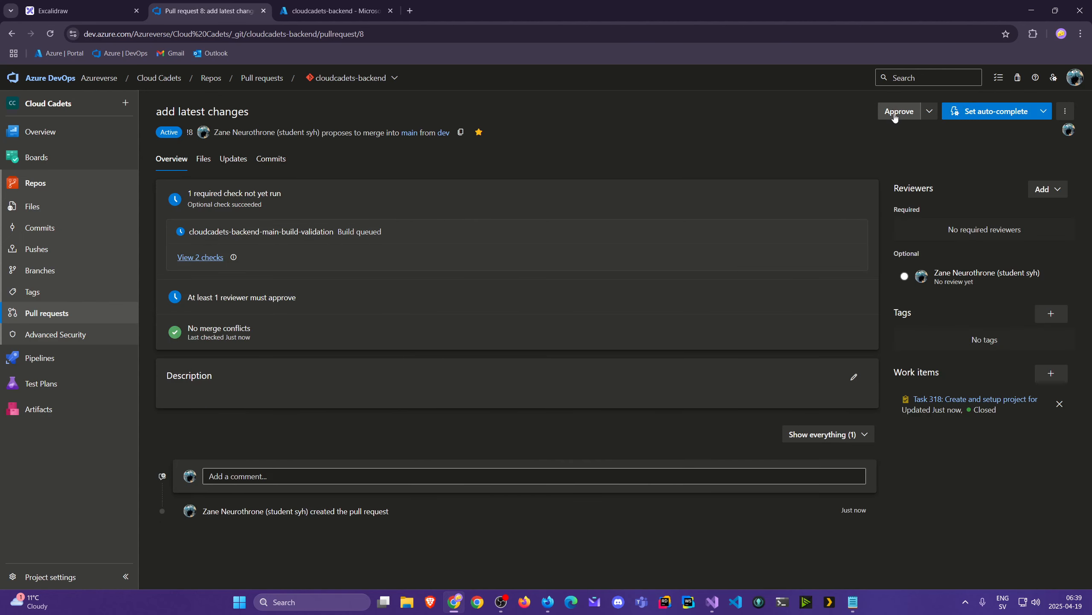
pyautogui.click(899, 111)
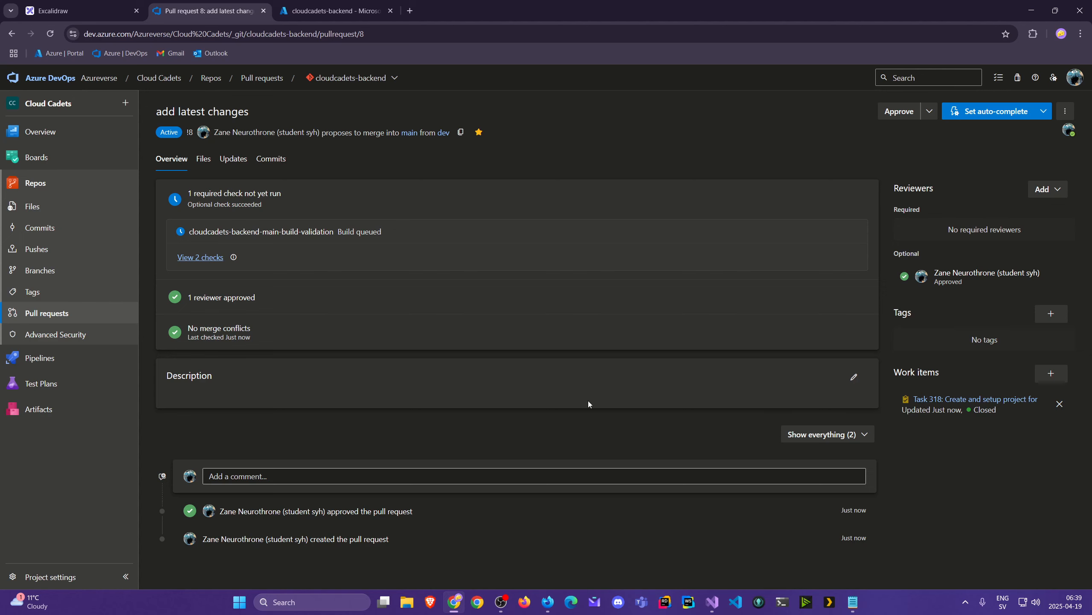
# - Switch to Visual Studio, remove the Supabase section and its preceding comma from appsettings.json, then save and close the file
pyautogui.click(712, 602)
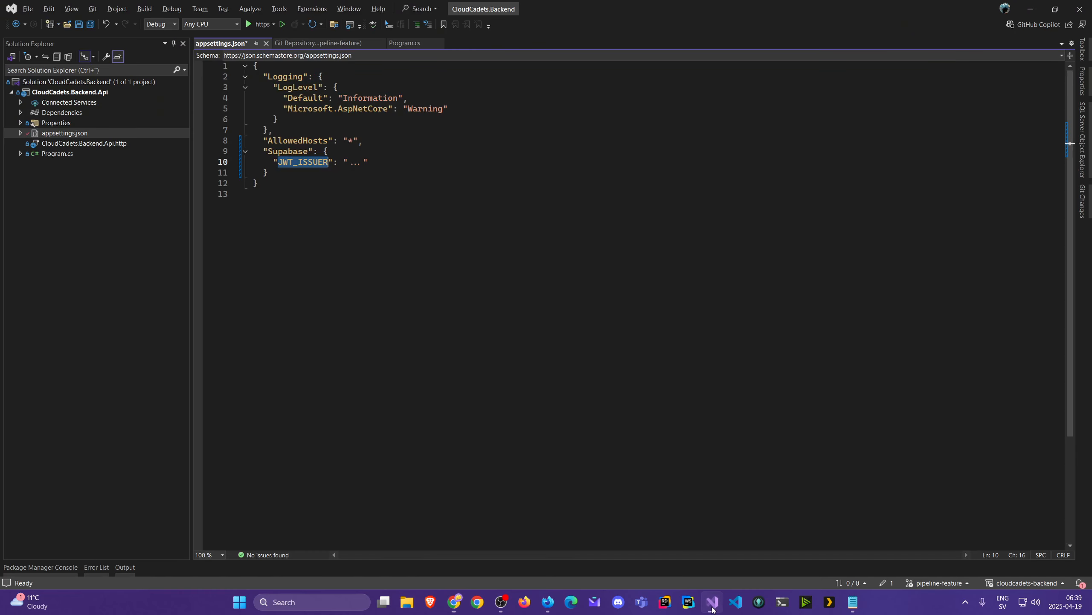
pyautogui.moveTo(275, 172); pyautogui.dragTo(253, 151)
pyautogui.press('BackSpace')
pyautogui.press('BackSpace')
pyautogui.press('BackSpace')
pyautogui.click(458, 233)
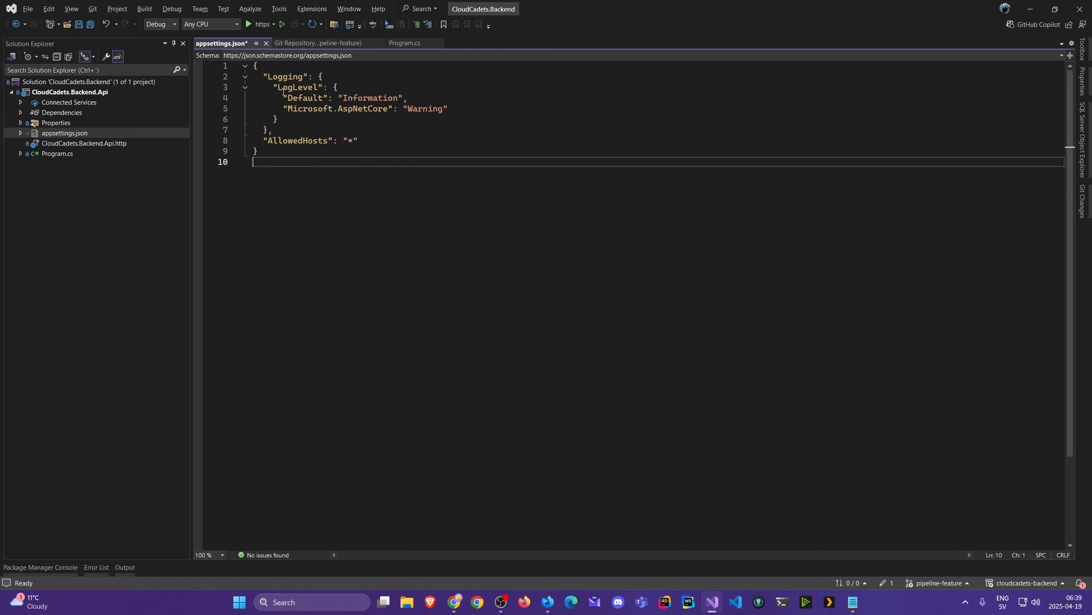
pyautogui.hotkey('ctrl', 's')
pyautogui.click(265, 43)
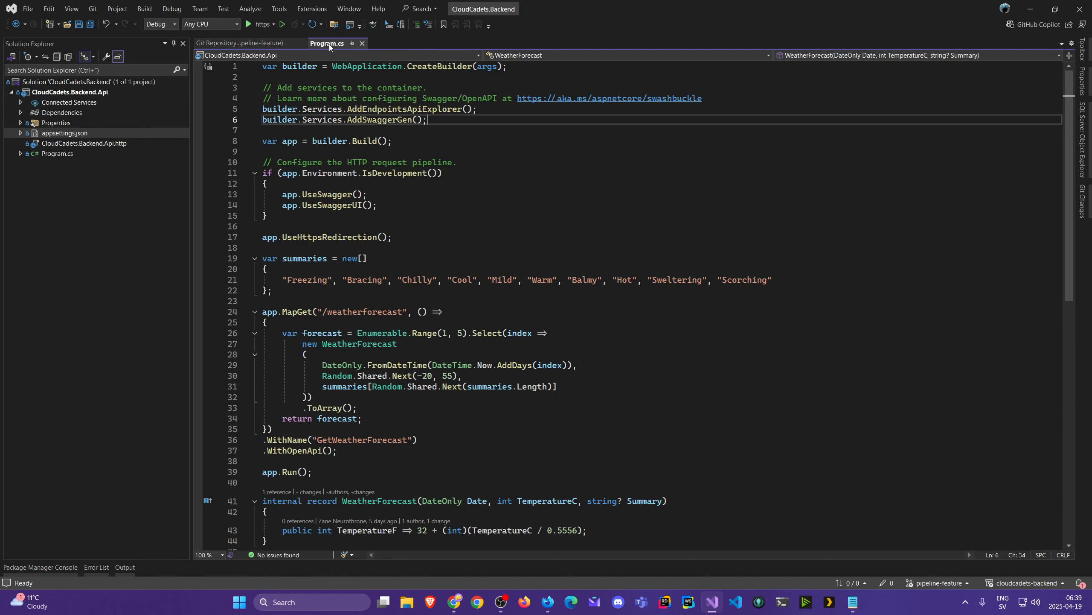
# - Check out the local main branch and delete the local pipeline-feature branch
pyautogui.click(93, 8)
pyautogui.click(130, 134)
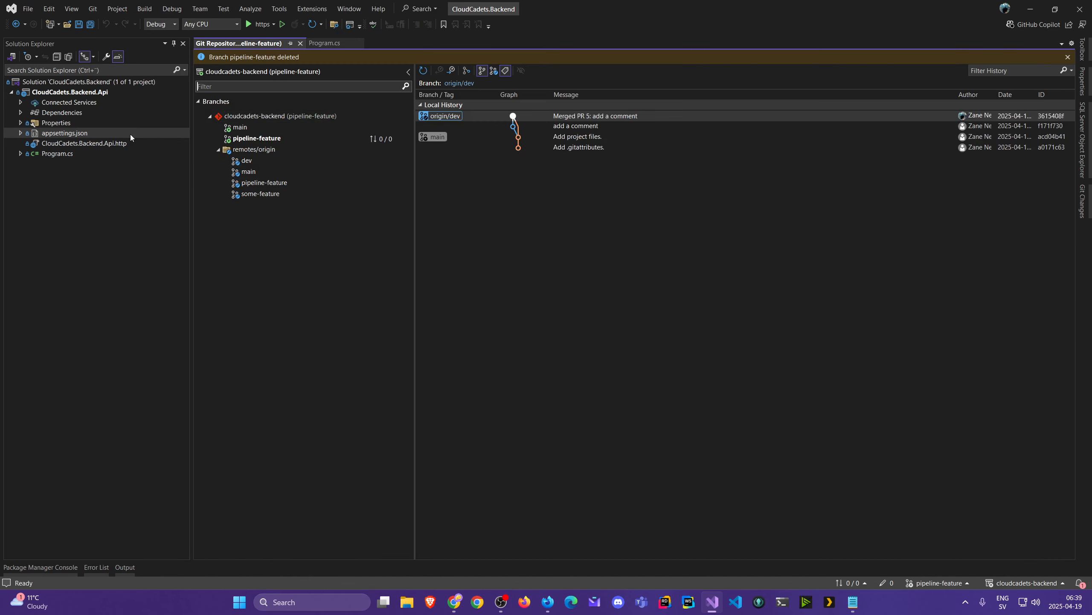
pyautogui.click(245, 127)
pyautogui.rightClick(248, 128)
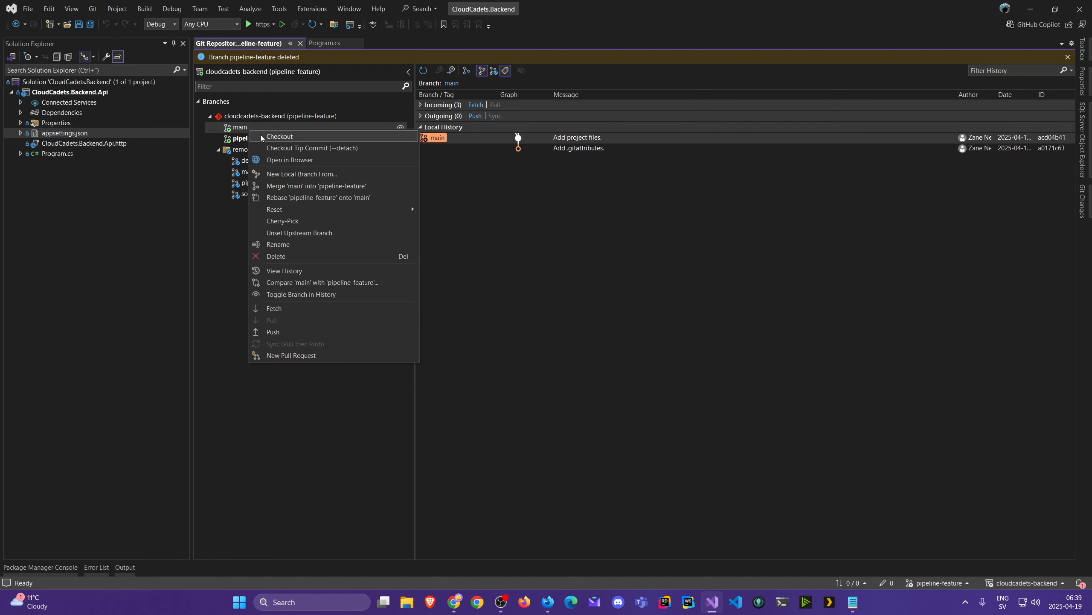
pyautogui.click(279, 136)
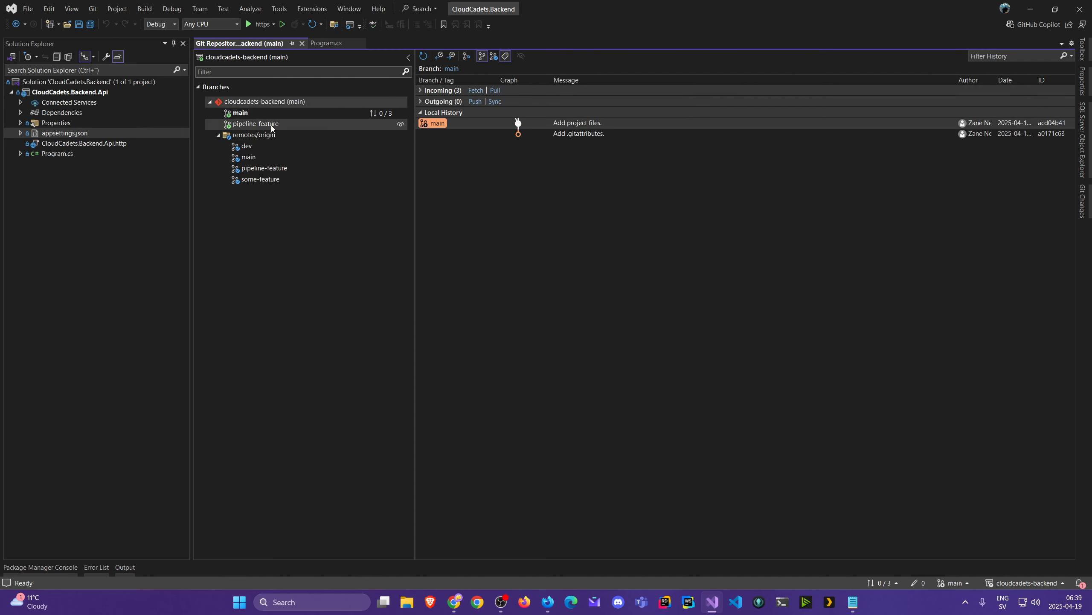
pyautogui.rightClick(271, 124)
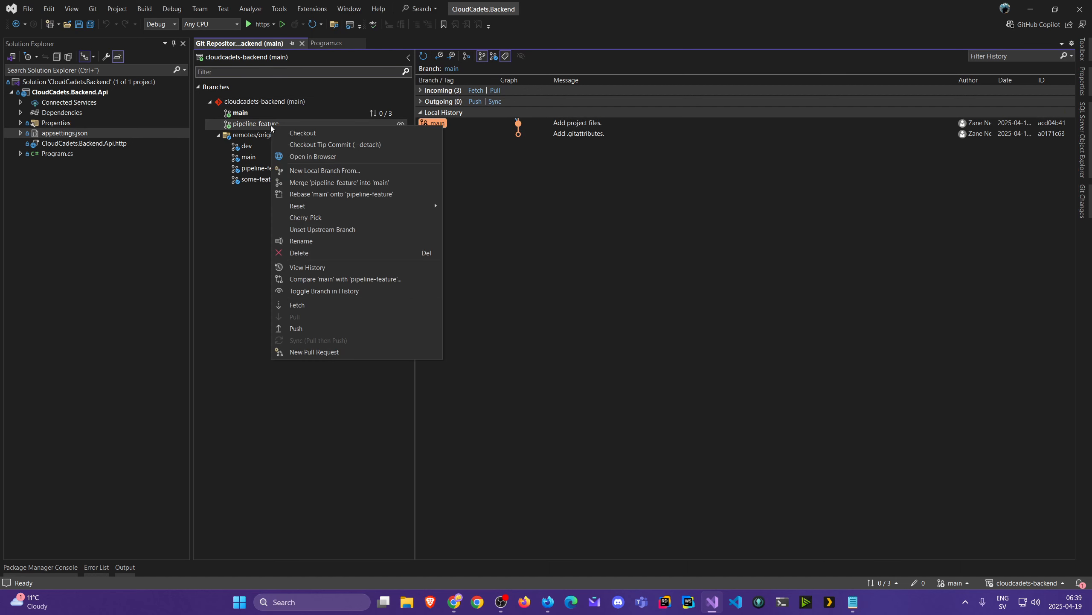
pyautogui.click(327, 253)
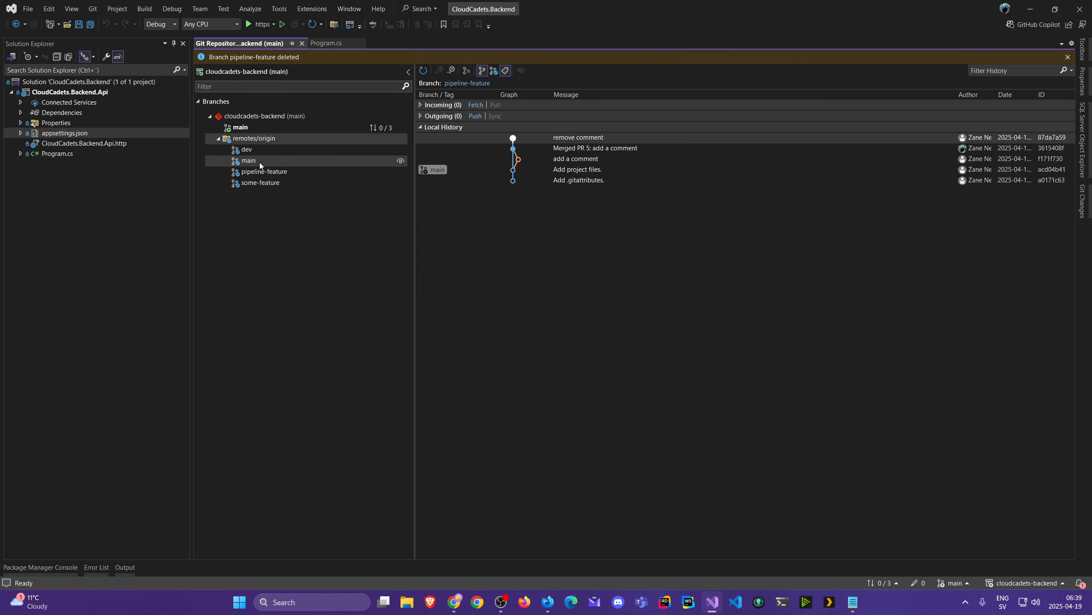
pyautogui.rightClick(259, 139)
pyautogui.click(286, 201)
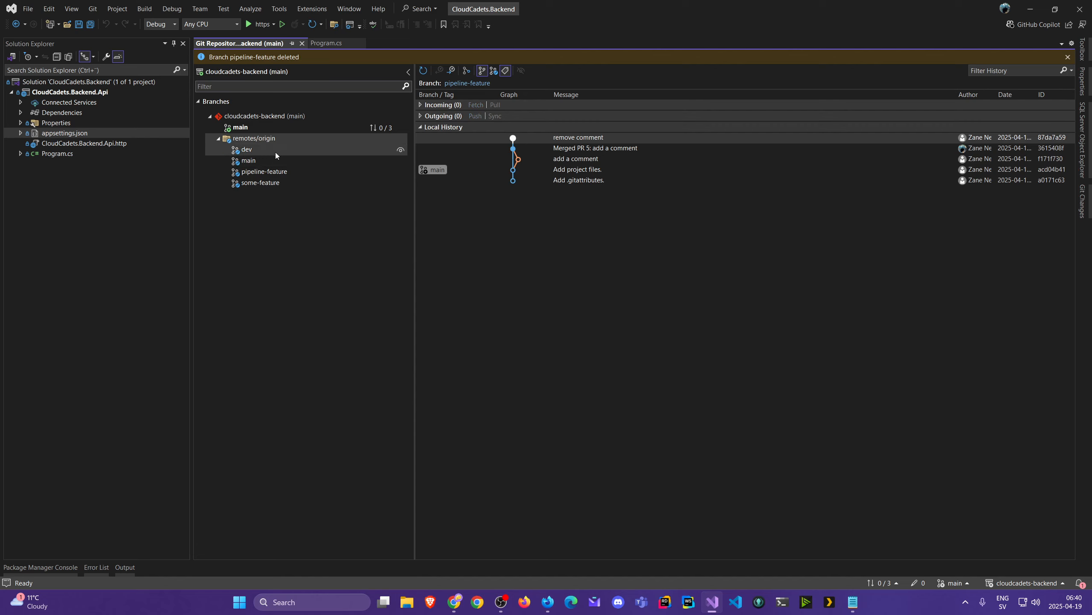
pyautogui.click(354, 13)
pyautogui.click(354, 13)
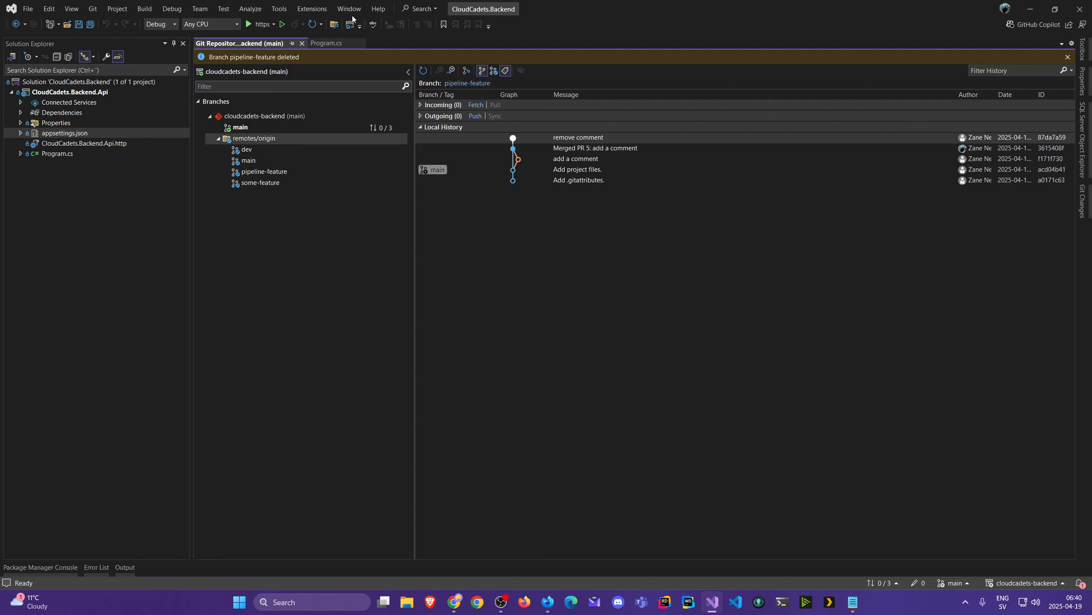
# - Switch back to Azure DevOps and complete the "add latest changes" pull request with the Merge (no fast forward) type
pyautogui.click(461, 600)
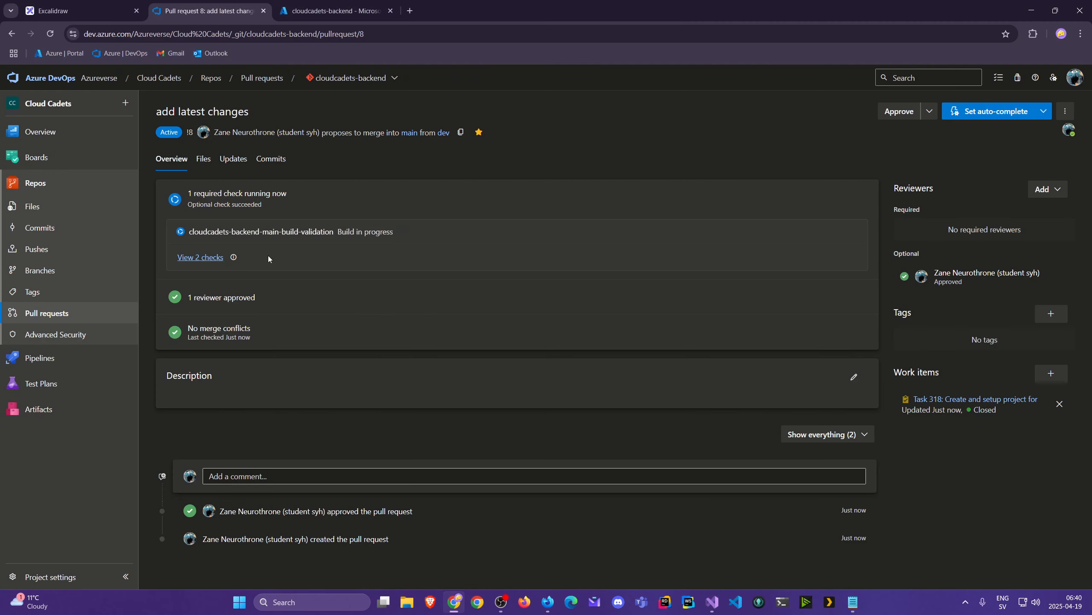
pyautogui.click(1007, 111)
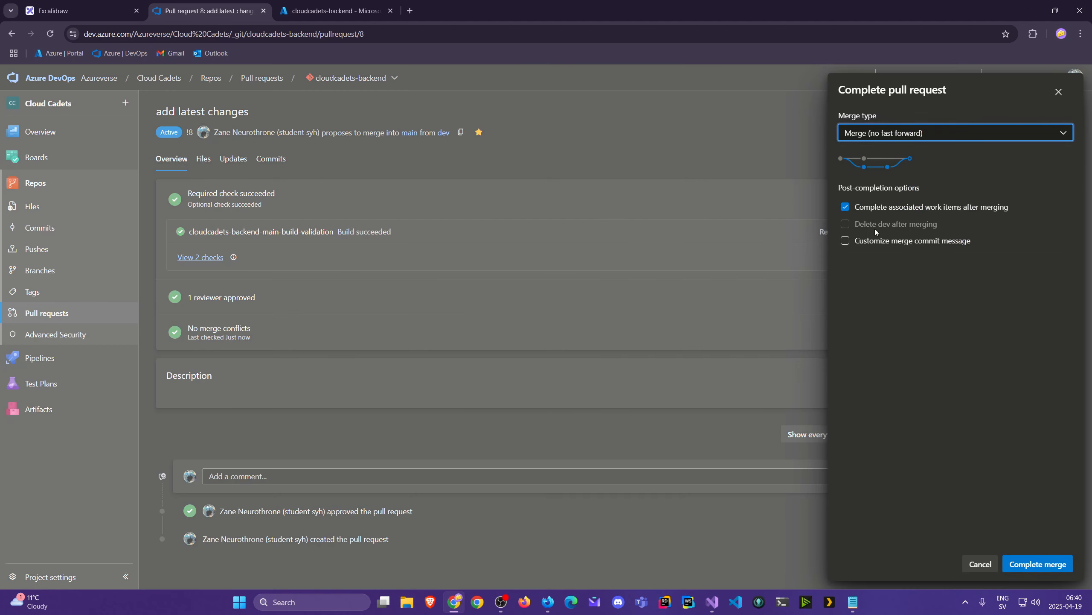
pyautogui.moveTo(880, 224)
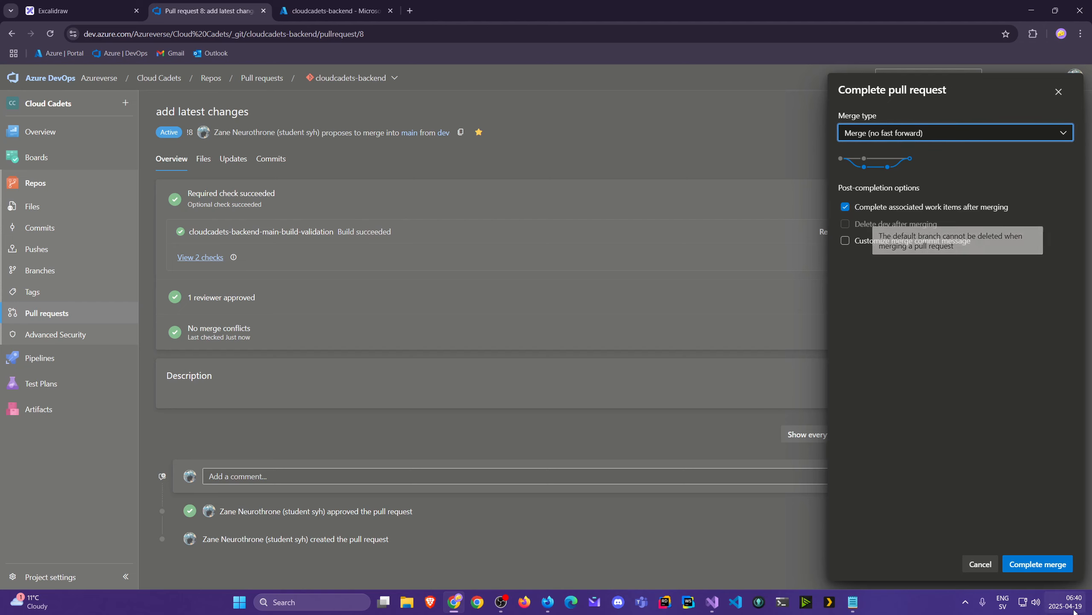
pyautogui.click(1017, 561)
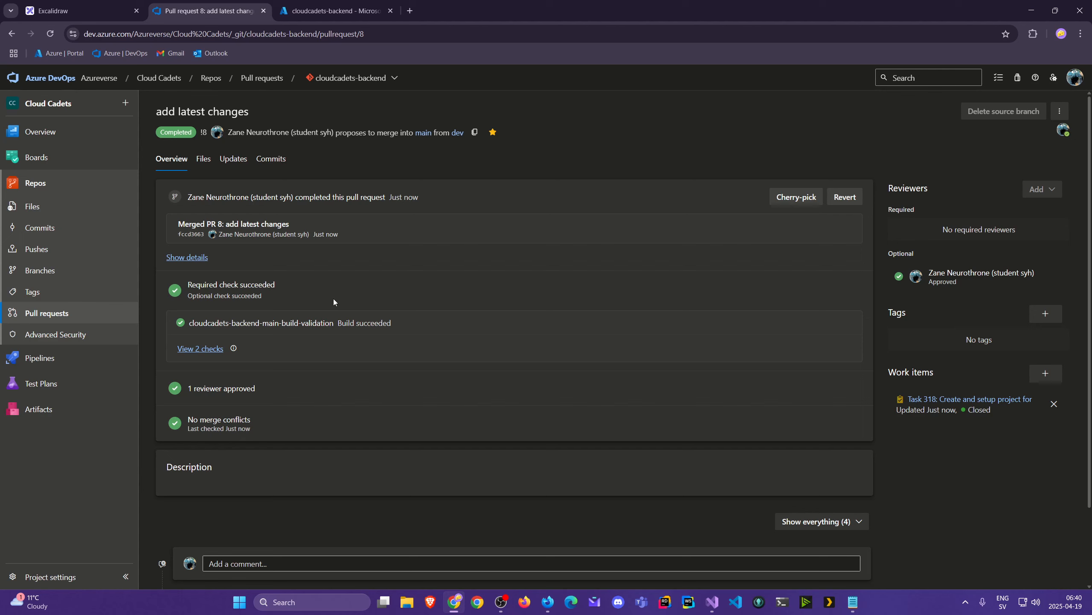
# - View the recent pipeline runs, and switch to Visual Studio to open a Developer Command Prompt for the repository
pyautogui.click(64, 358)
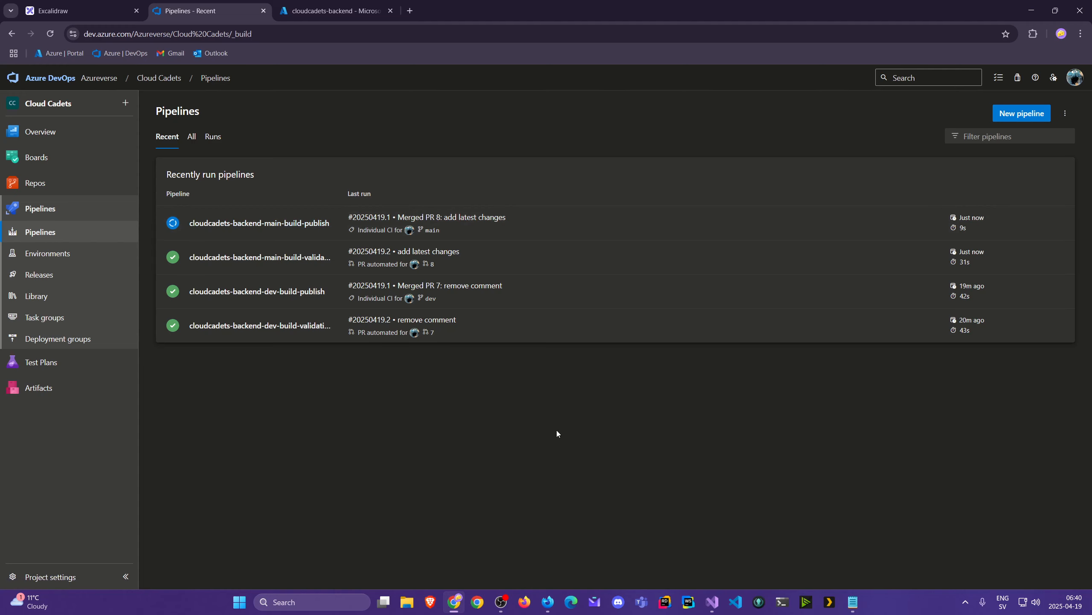
pyautogui.click(712, 601)
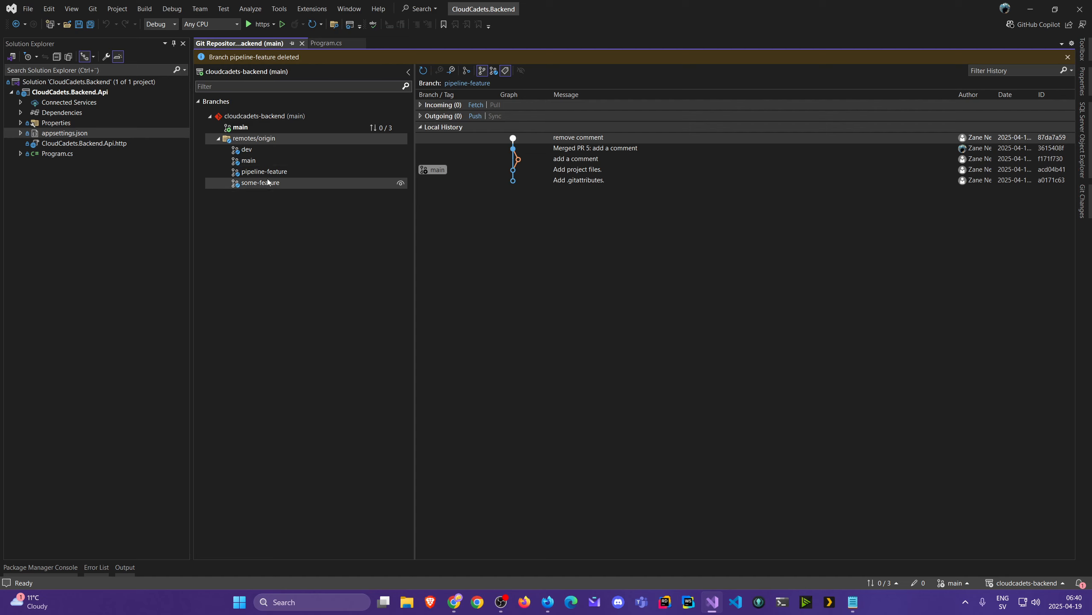
pyautogui.click(346, 10)
pyautogui.click(303, 13)
pyautogui.click(275, 13)
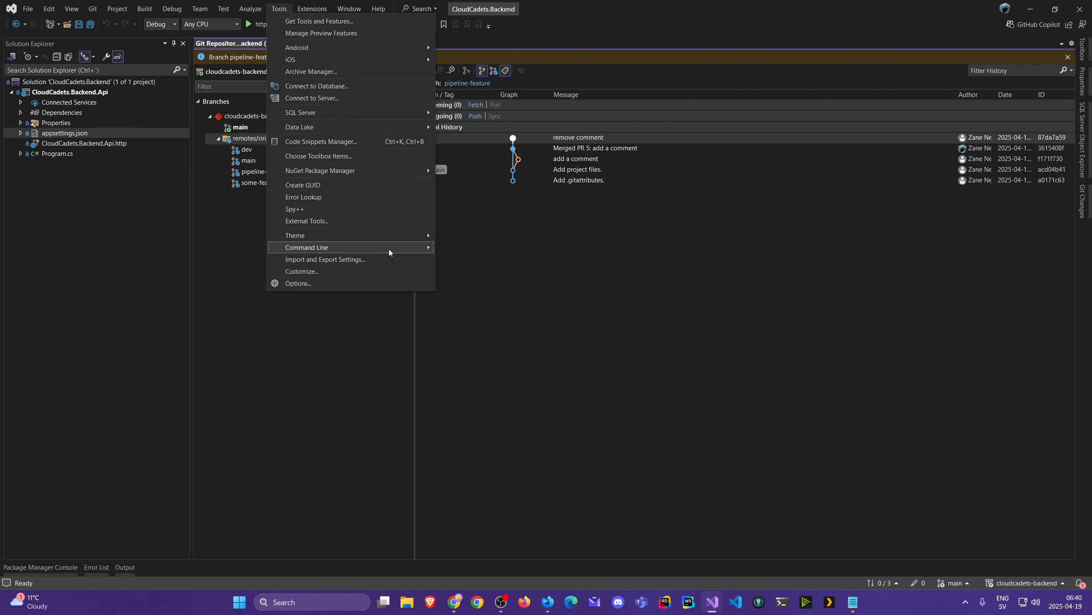
pyautogui.moveTo(389, 248)
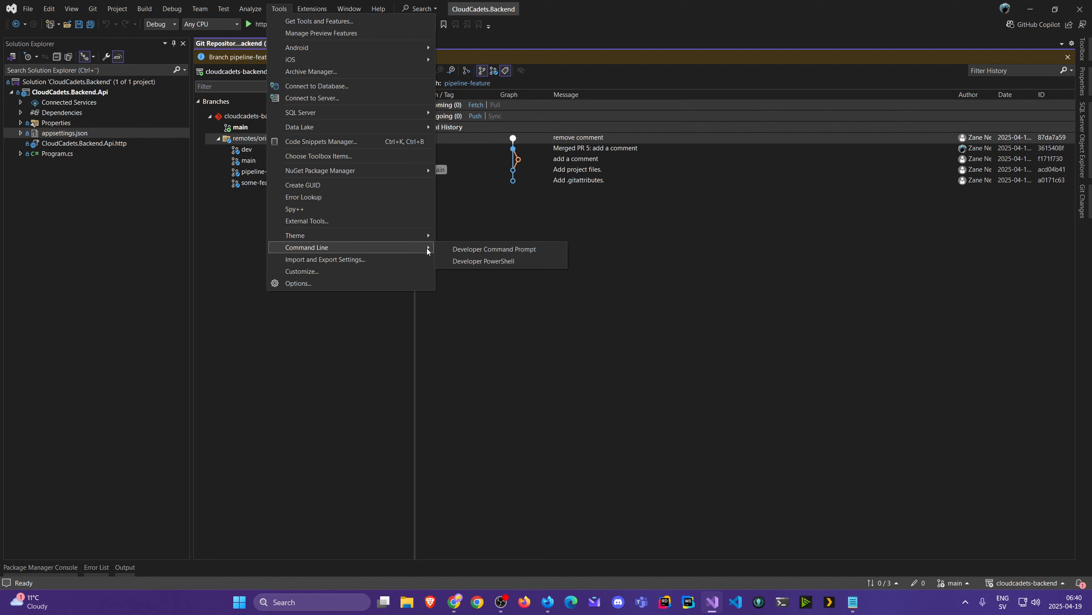
pyautogui.click(466, 249)
# - Run git fetch --prune to remove stale remote branch references, and check the remote branches in Visual Studio
pyautogui.moveTo(349, 34); pyautogui.dragTo(732, 224)
pyautogui.write('git pru')
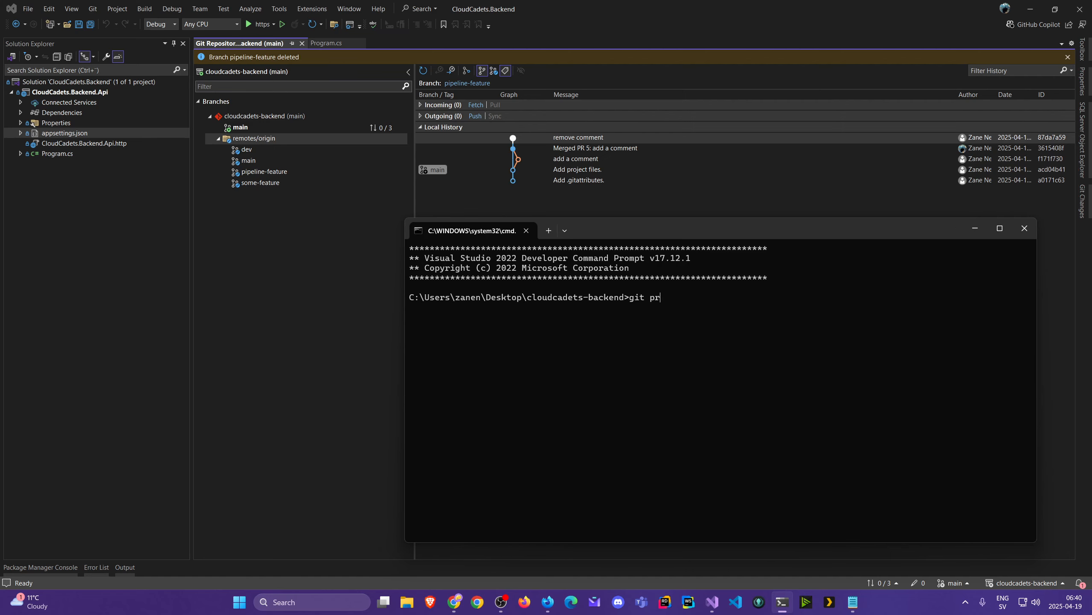
pyautogui.press('BackSpace')
pyautogui.press('BackSpace')
pyautogui.write('fetch --prune')
pyautogui.press('Return')
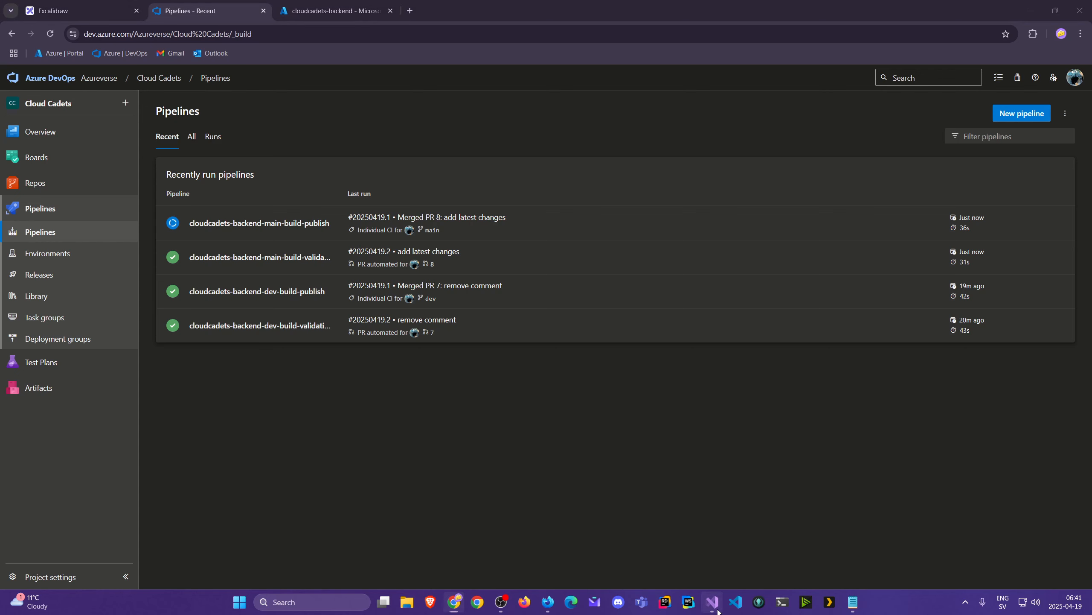
pyautogui.click(717, 609)
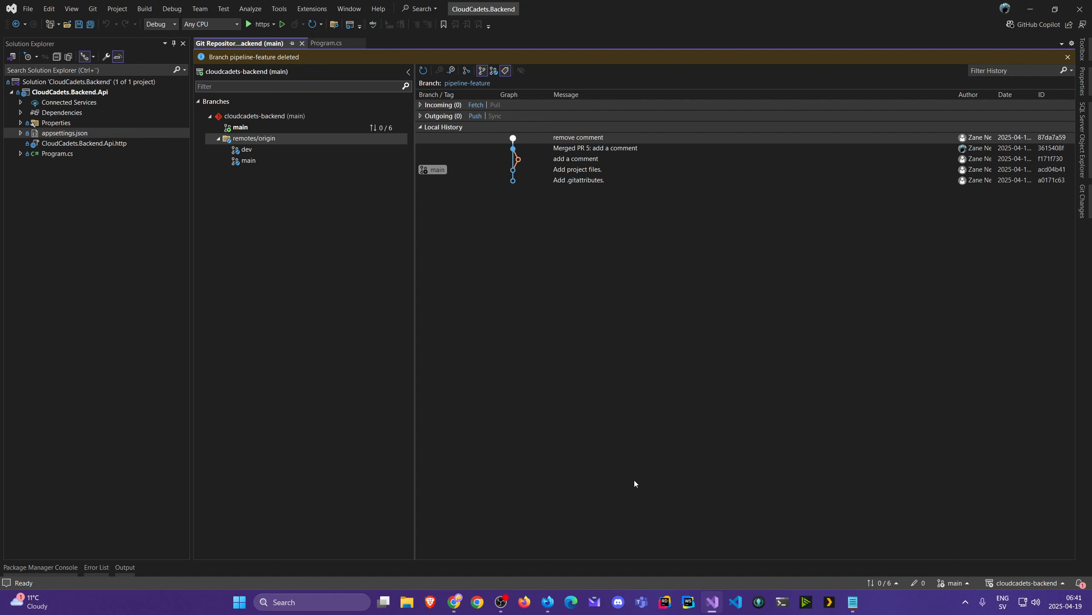
# - Switch back to Azure DevOps and open the backend-main-release release pipeline for editing
pyautogui.click(454, 601)
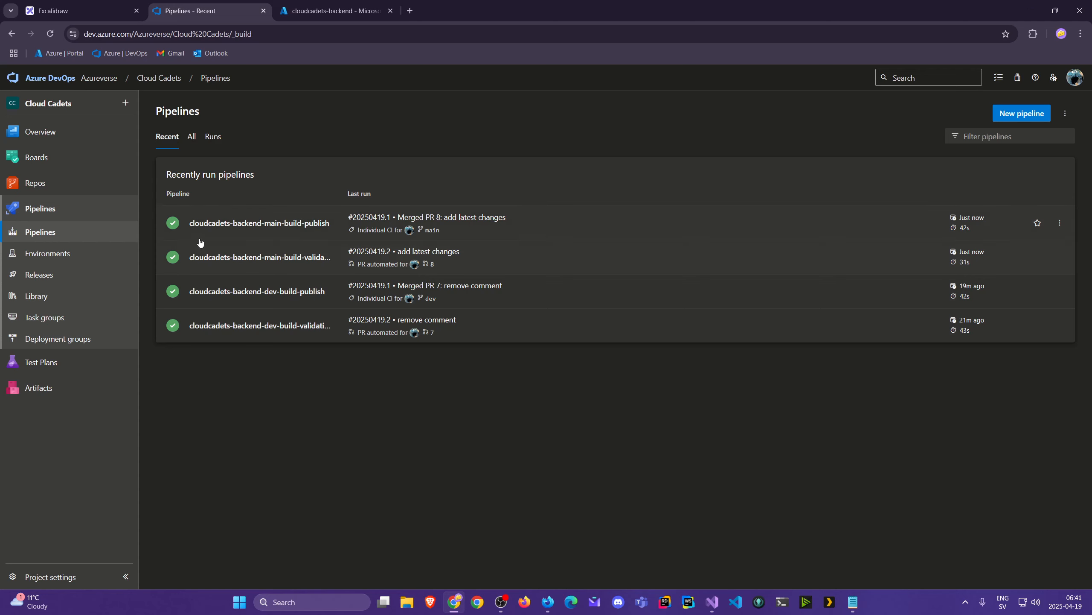
pyautogui.click(50, 279)
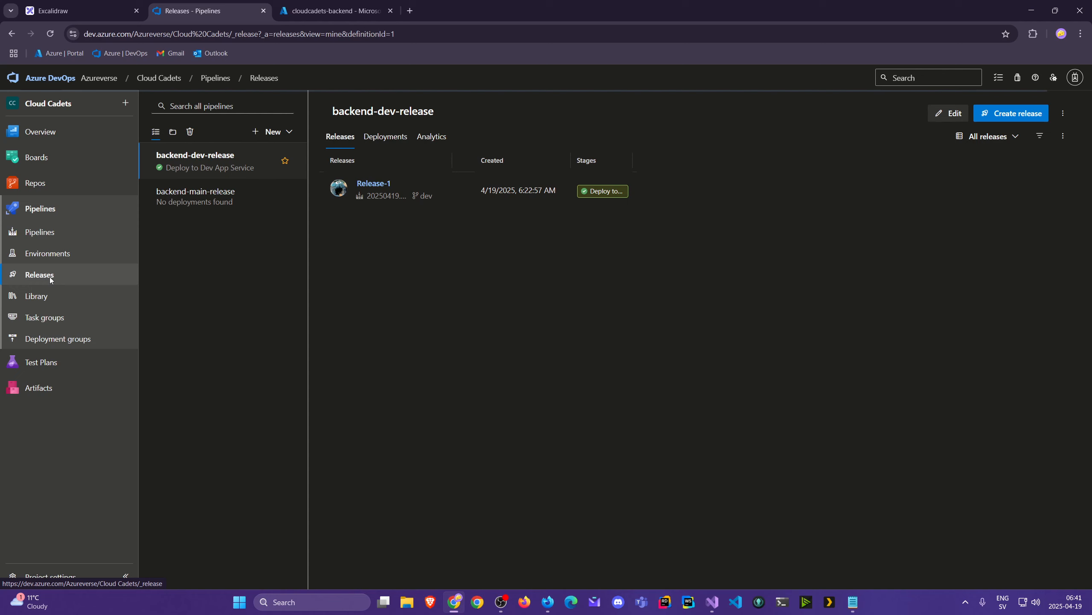
pyautogui.click(219, 198)
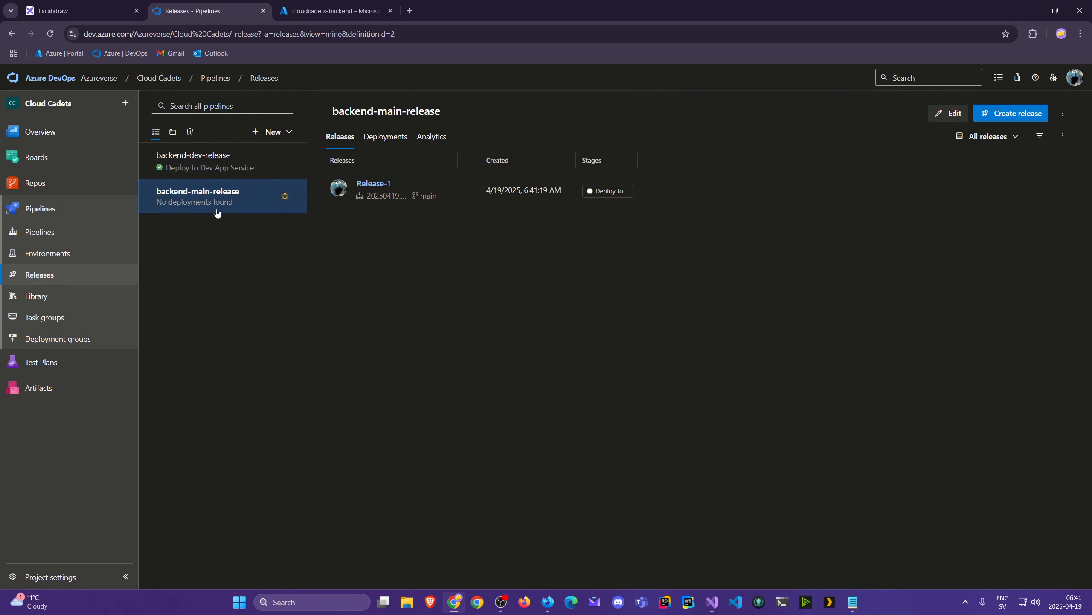
pyautogui.click(949, 114)
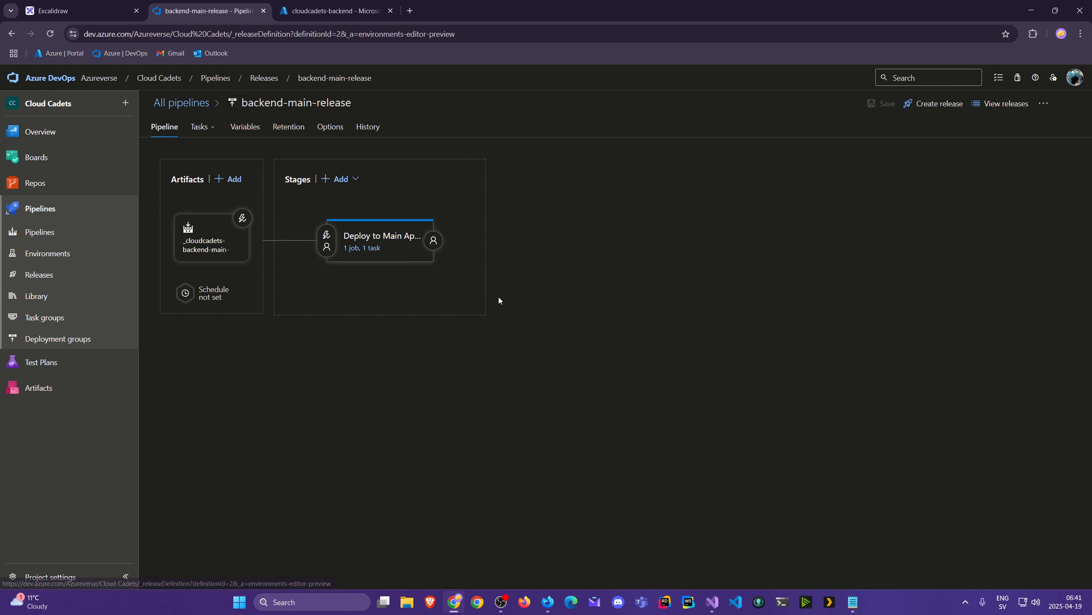
# - Review the artifact's continuous deployment trigger and the scheduled release trigger of backend-main-release without changing them
pyautogui.click(242, 217)
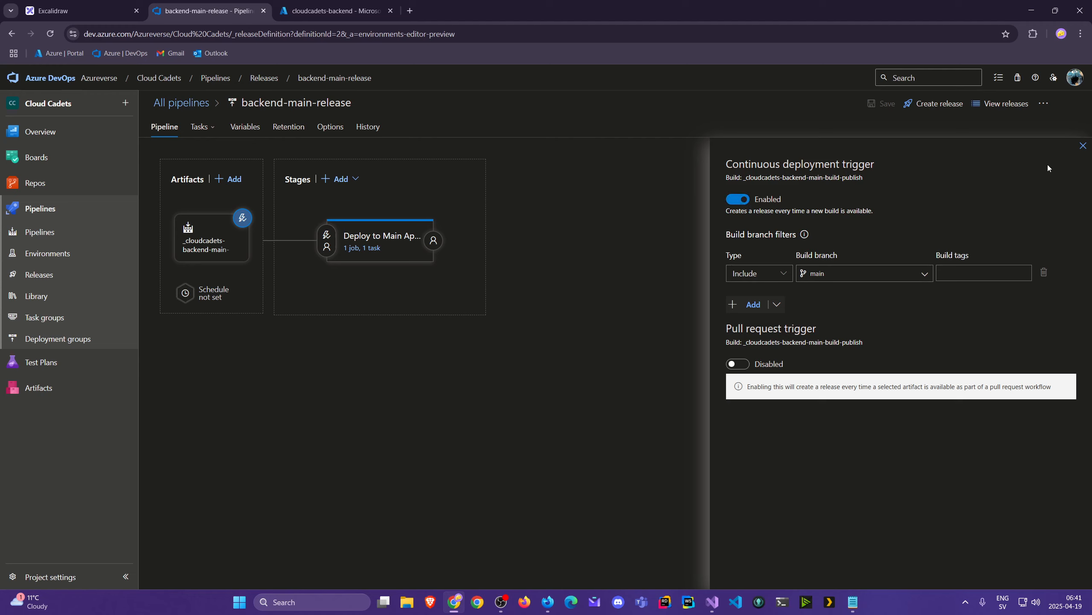
pyautogui.click(1083, 146)
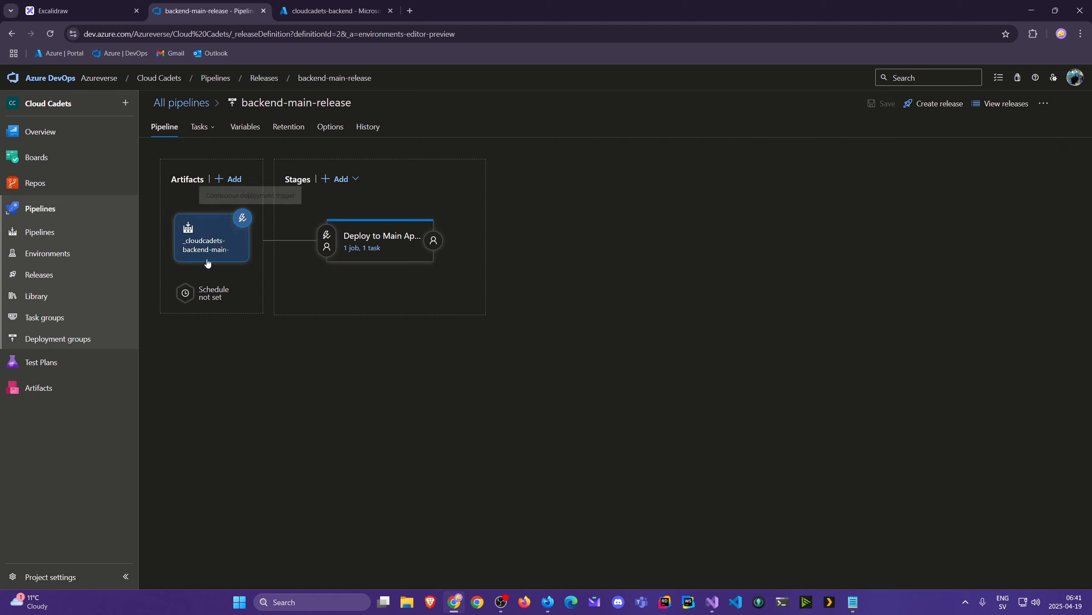
pyautogui.click(243, 218)
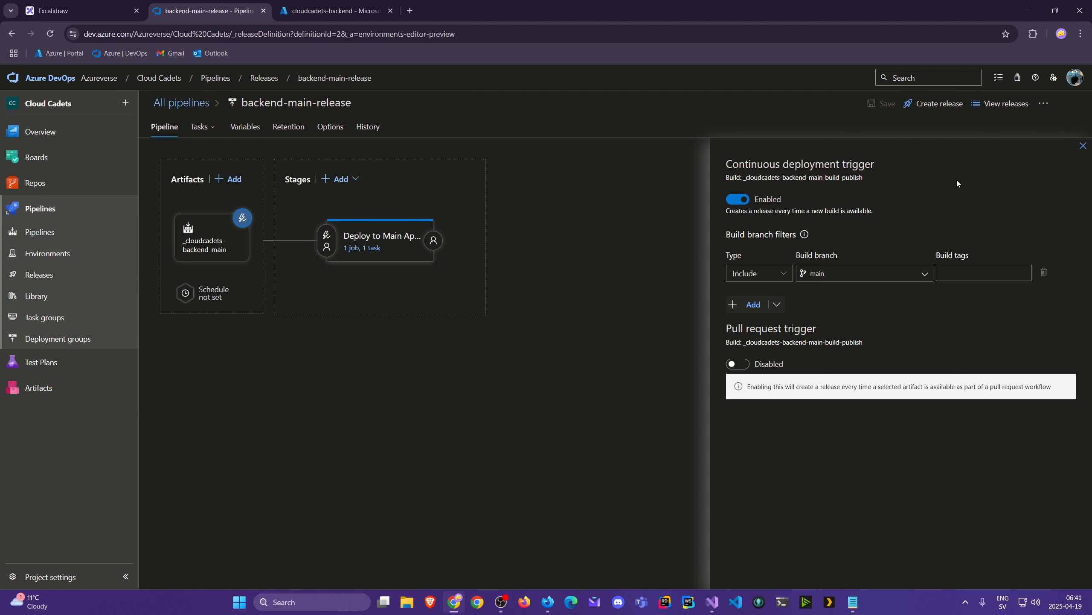
pyautogui.click(1083, 146)
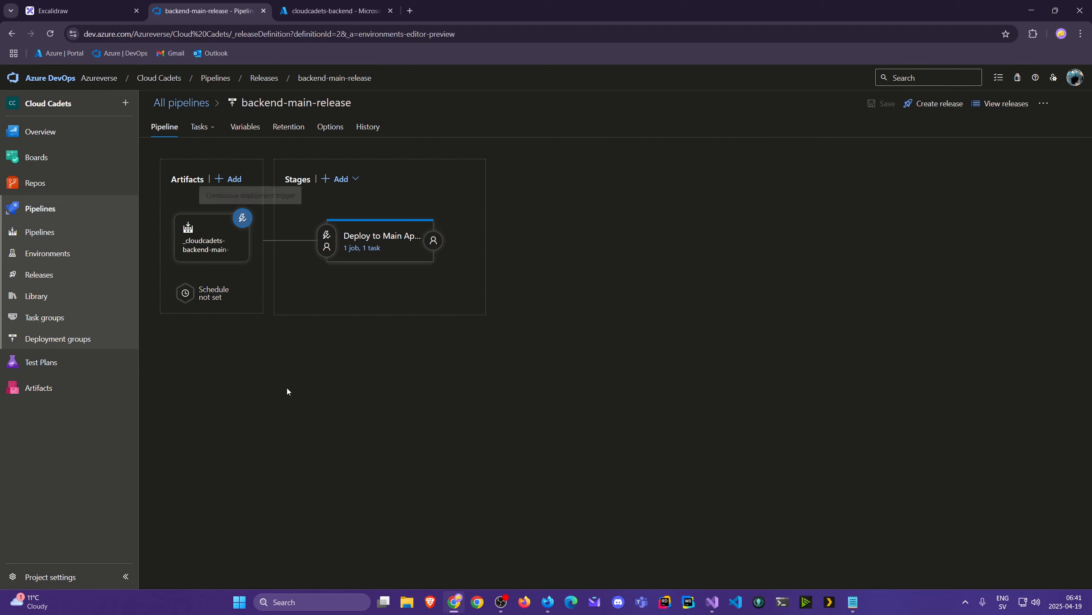
pyautogui.click(187, 294)
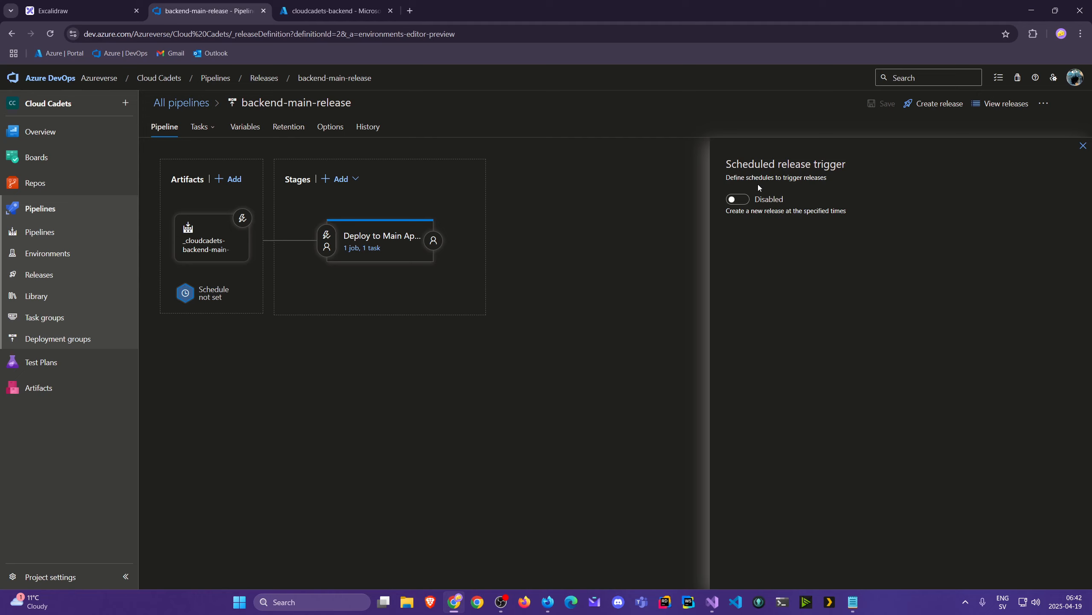
pyautogui.click(1082, 146)
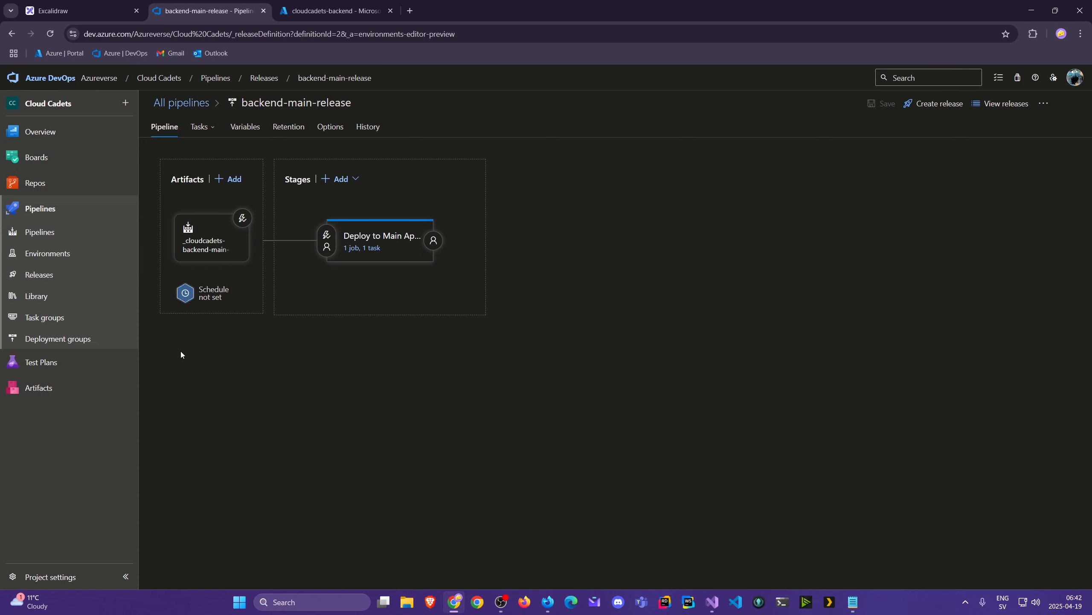
pyautogui.click(186, 293)
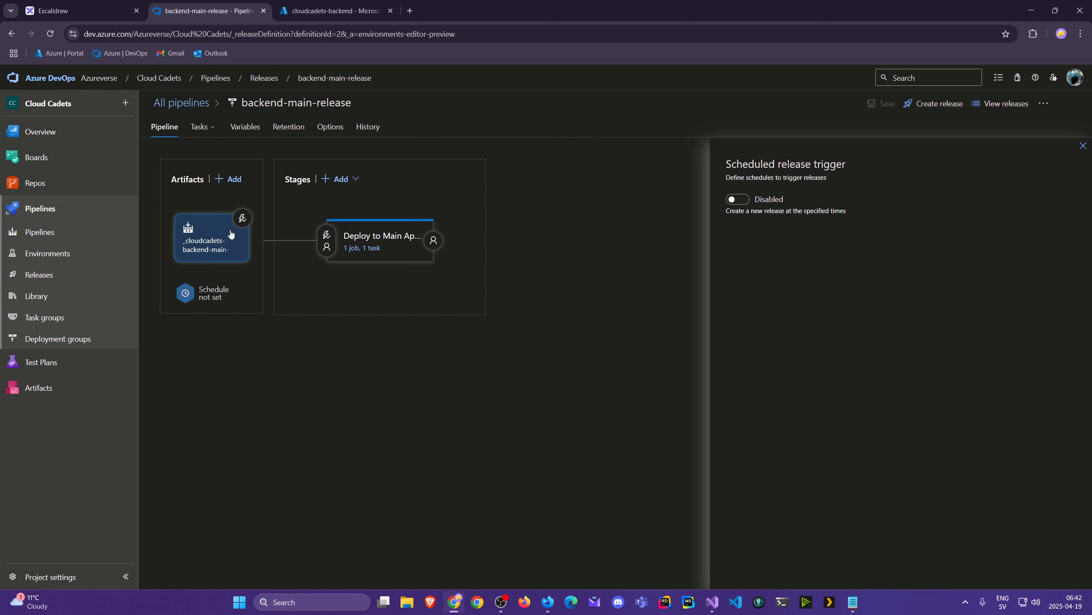
pyautogui.click(1082, 147)
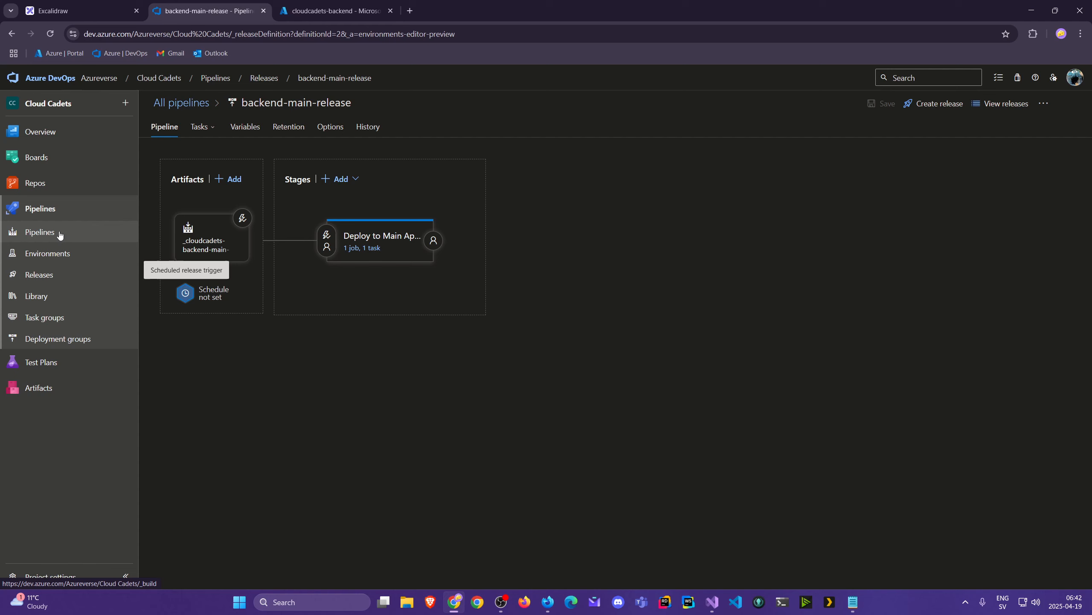
# - Open the Deploy to Main App Service logs of backend-main-release's Release-1, and glance at the cloudcadets-backend web app in the Azure portal
pyautogui.click(61, 275)
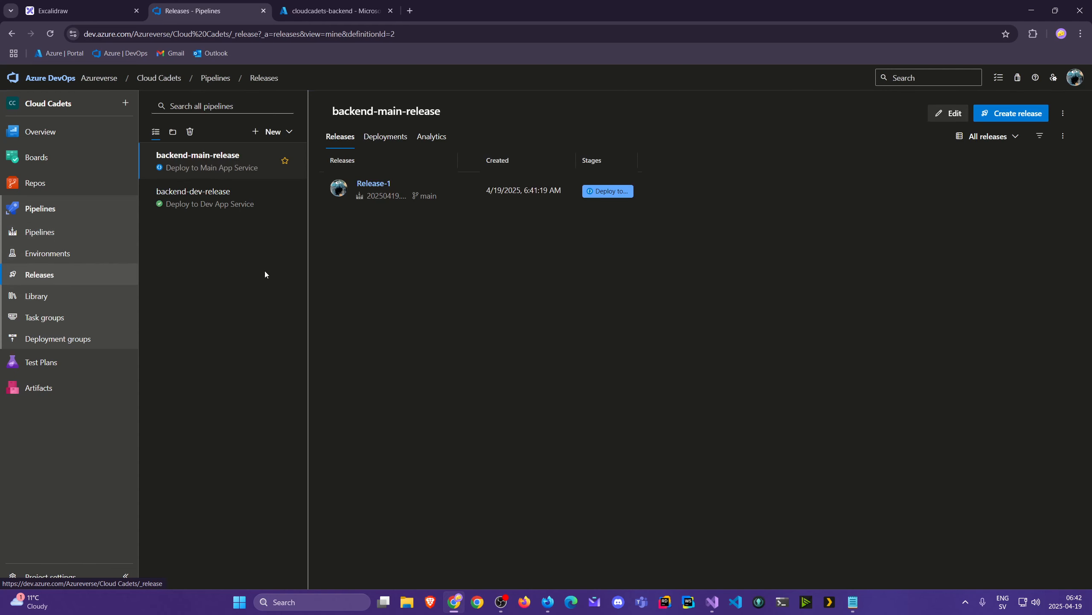
pyautogui.click(219, 161)
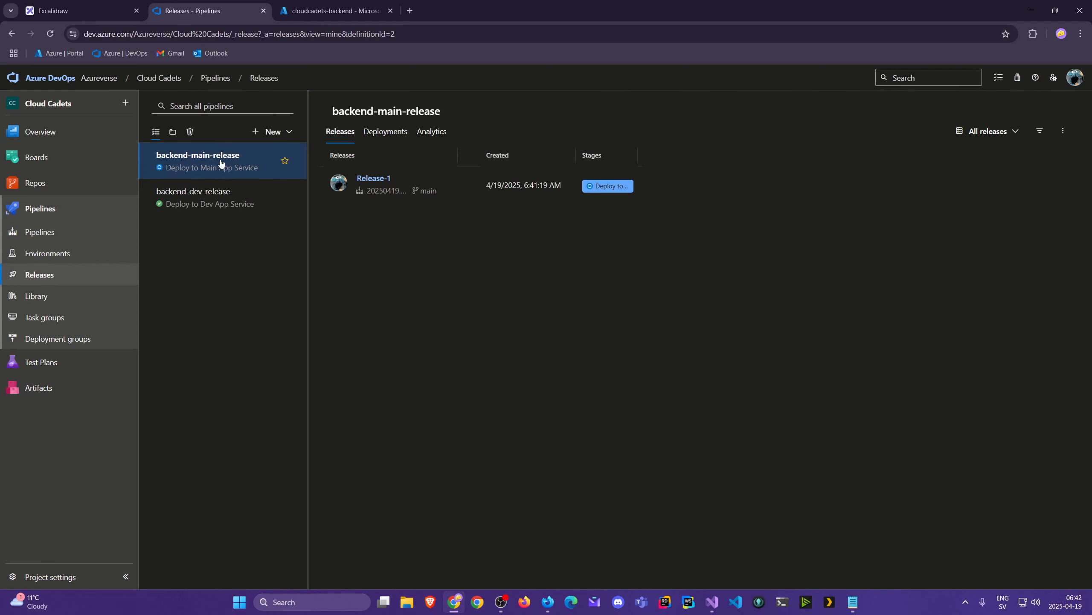
pyautogui.click(602, 191)
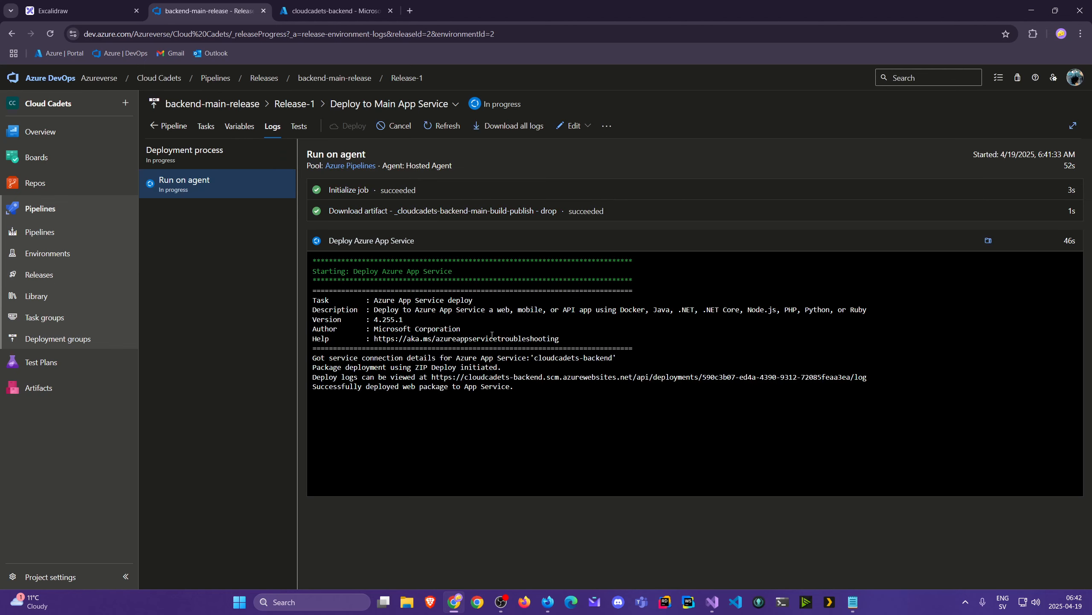
pyautogui.click(328, 15)
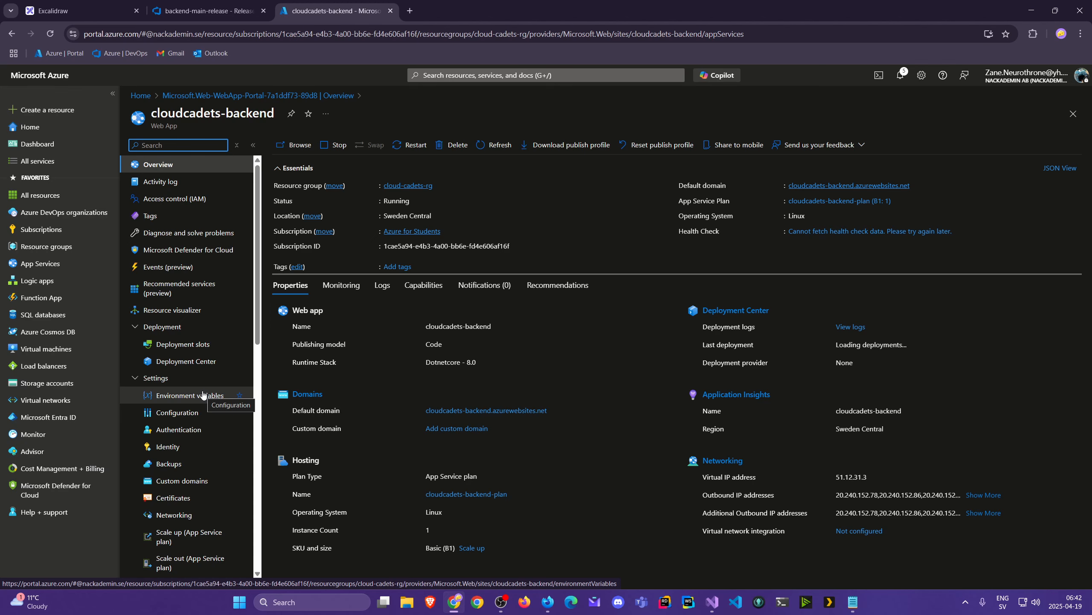
pyautogui.click(220, 9)
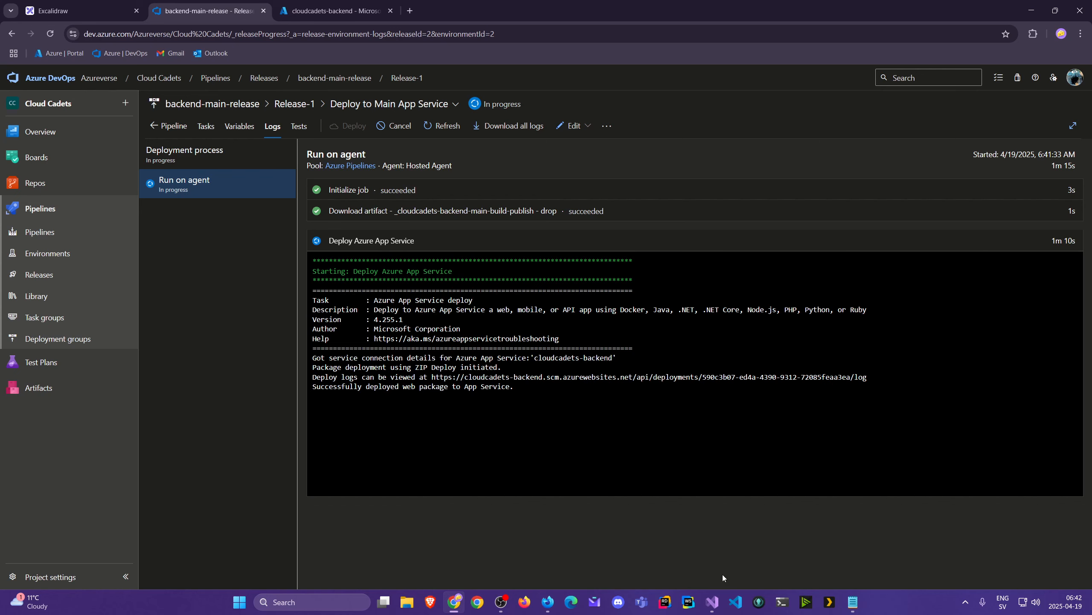
# - Switch to Visual Studio and close it
pyautogui.click(712, 602)
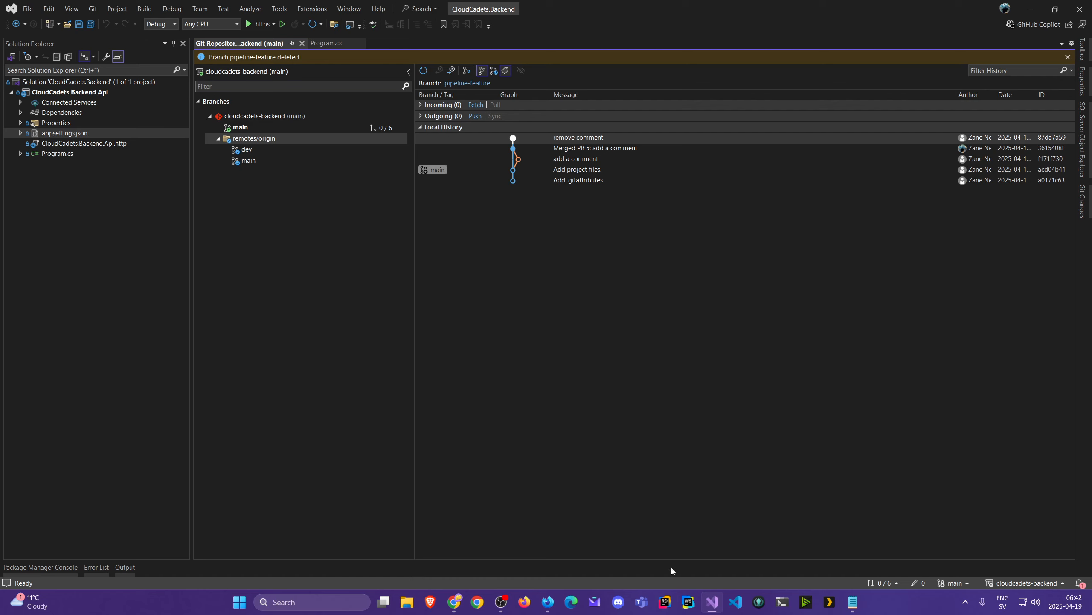
pyautogui.click(1081, 10)
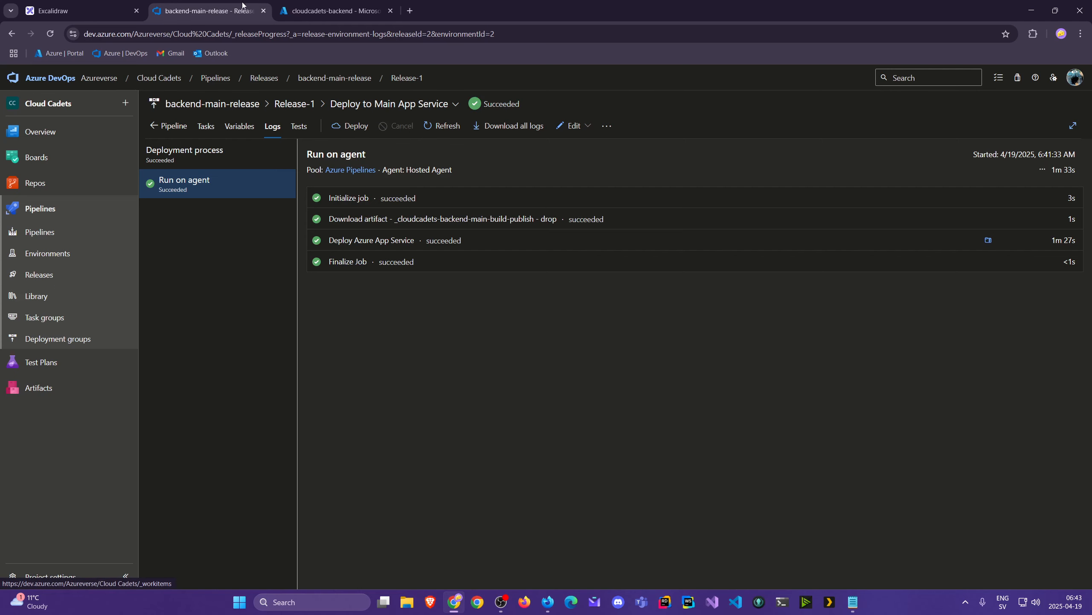
# - Switch to the cloudcadets-backend web app in the Azure portal and open its default domain in a new tab at /weatherforecast
pyautogui.click(290, 8)
pyautogui.scroll(-5, 209, 524)
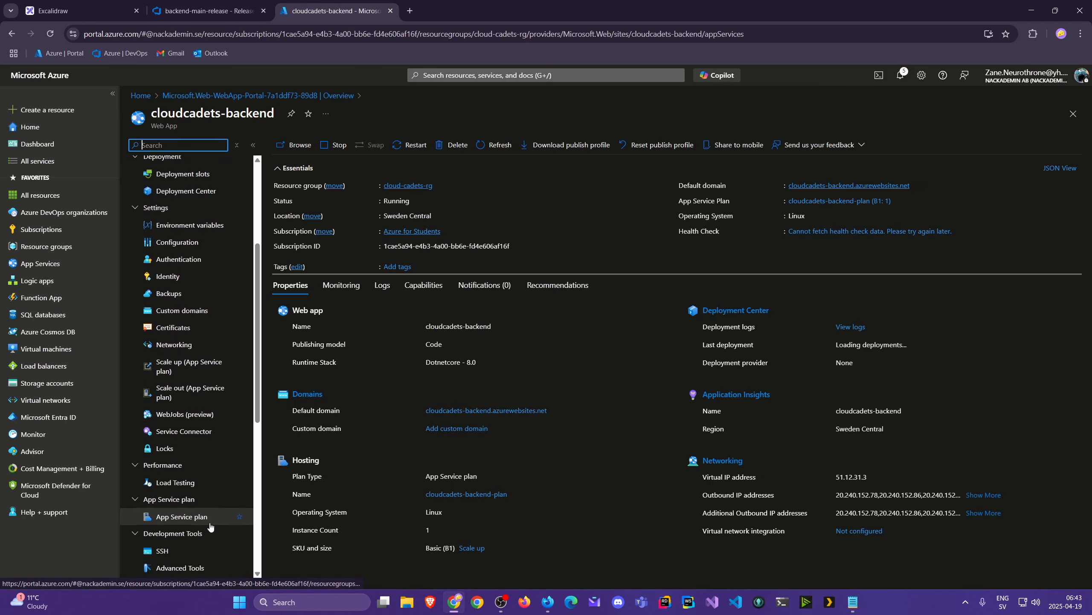
pyautogui.scroll(-4, 209, 524)
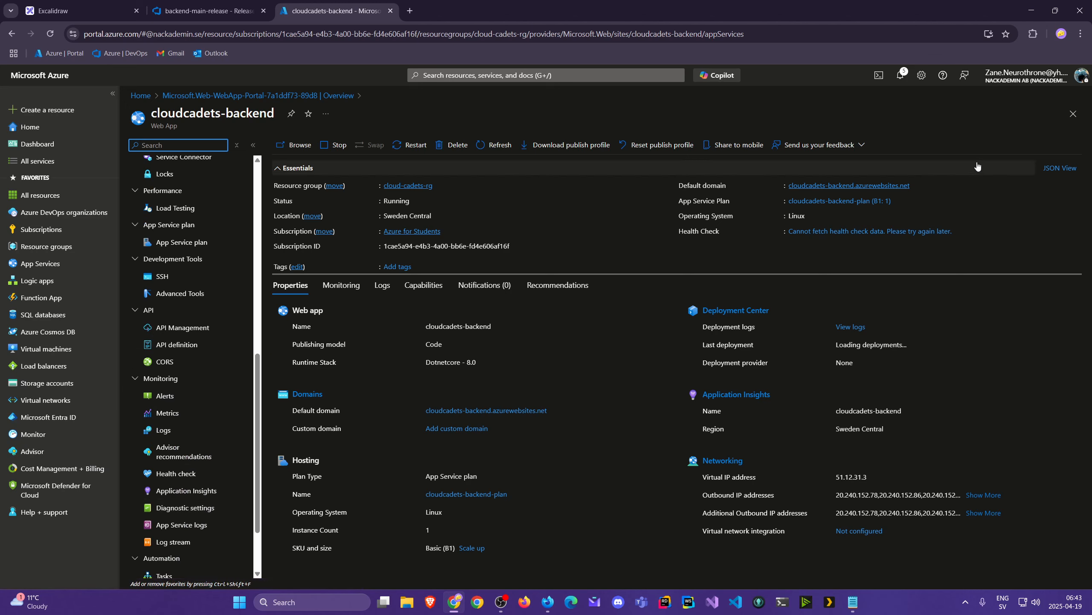
pyautogui.middleClick(876, 186)
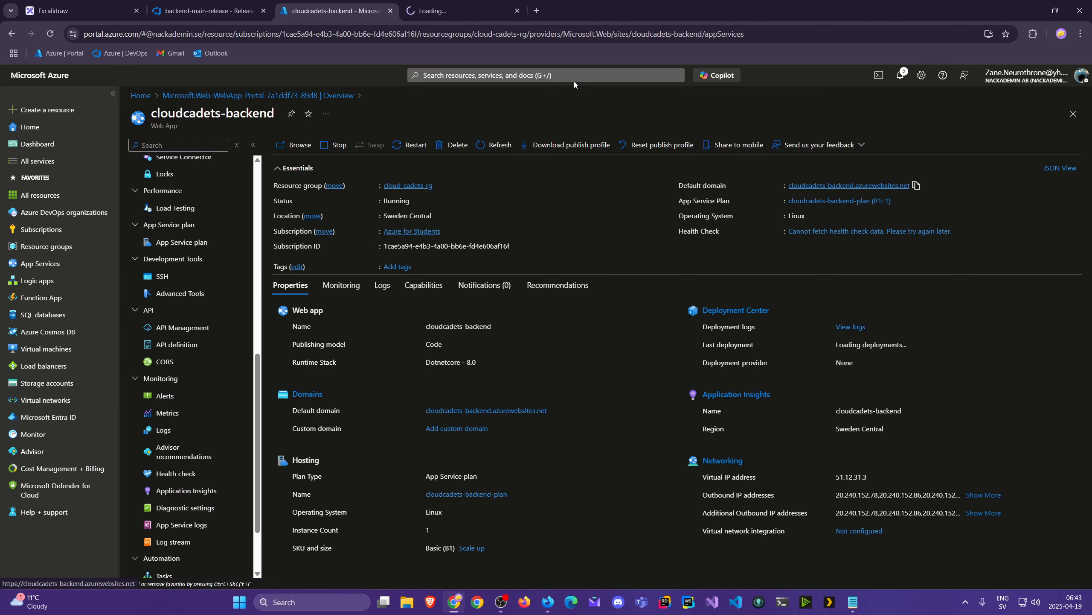
pyautogui.click(459, 15)
pyautogui.click(299, 34)
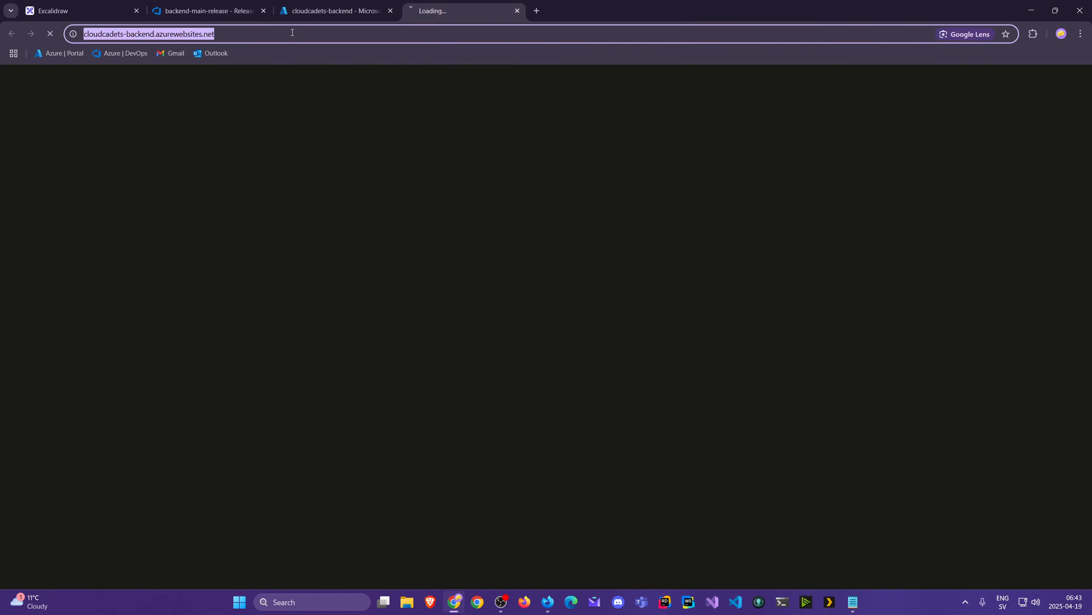
pyautogui.click(302, 35)
pyautogui.write('/wea')
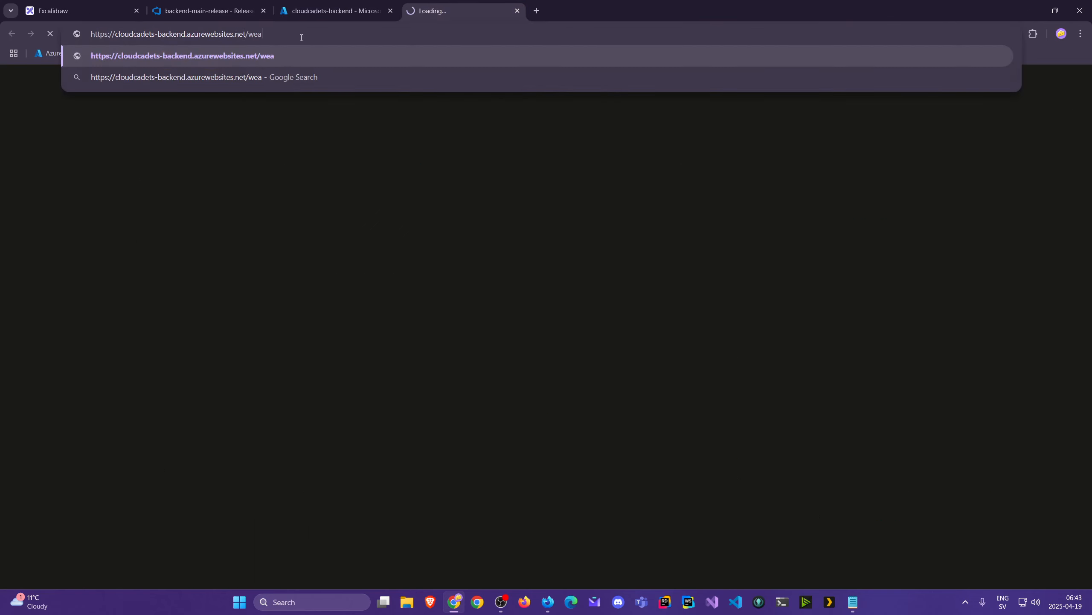
pyautogui.write('therforecast')
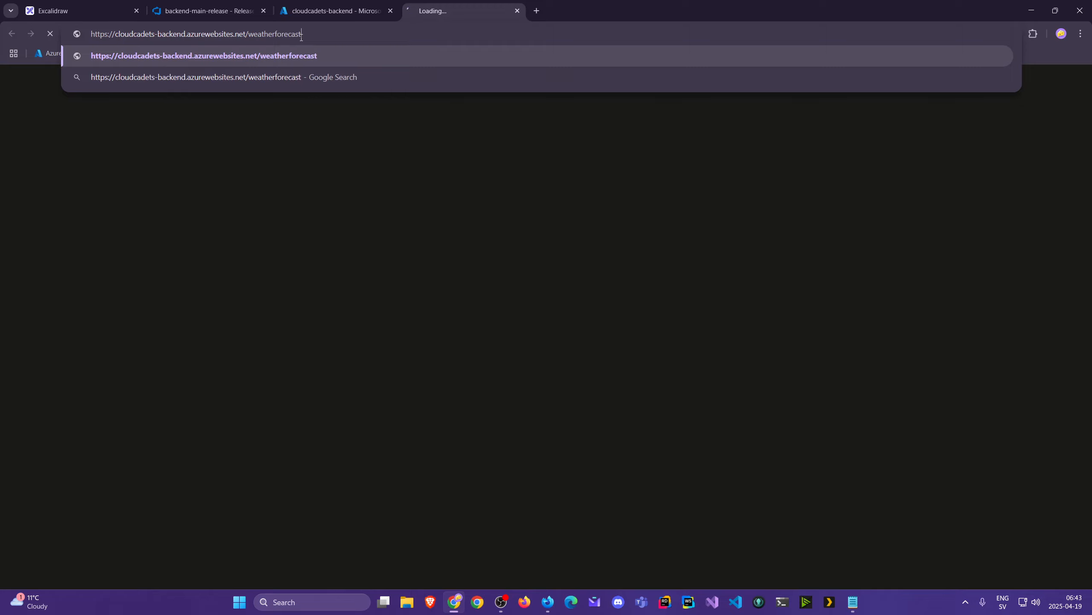
pyautogui.press('Return')
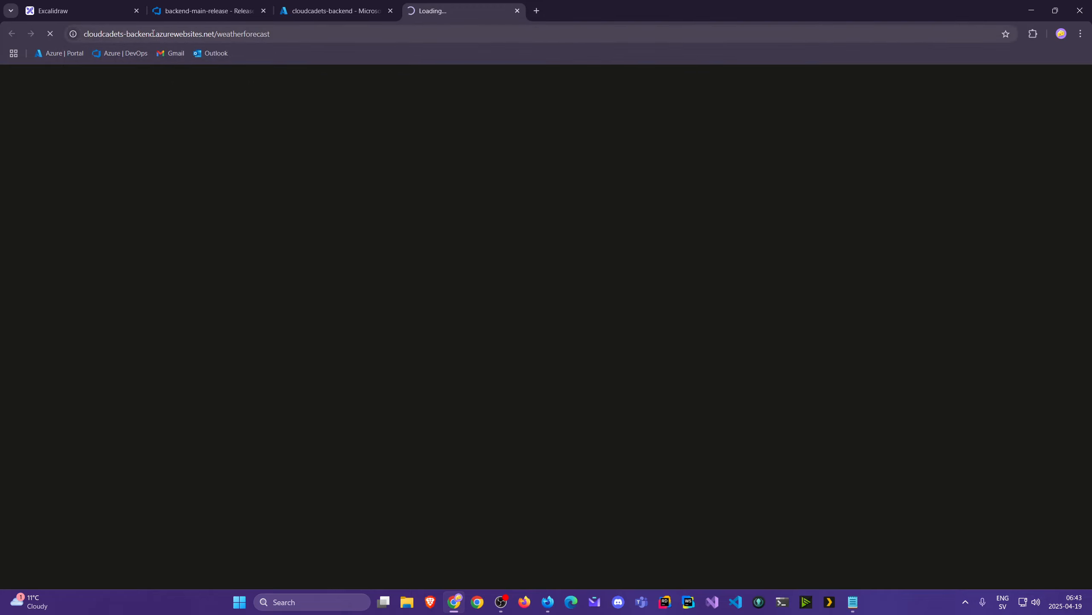
# - Return to the cloudcadets-backend web app in the Azure portal and open its Log stream in a new tab
pyautogui.click(312, 15)
pyautogui.scroll(-2, 189, 495)
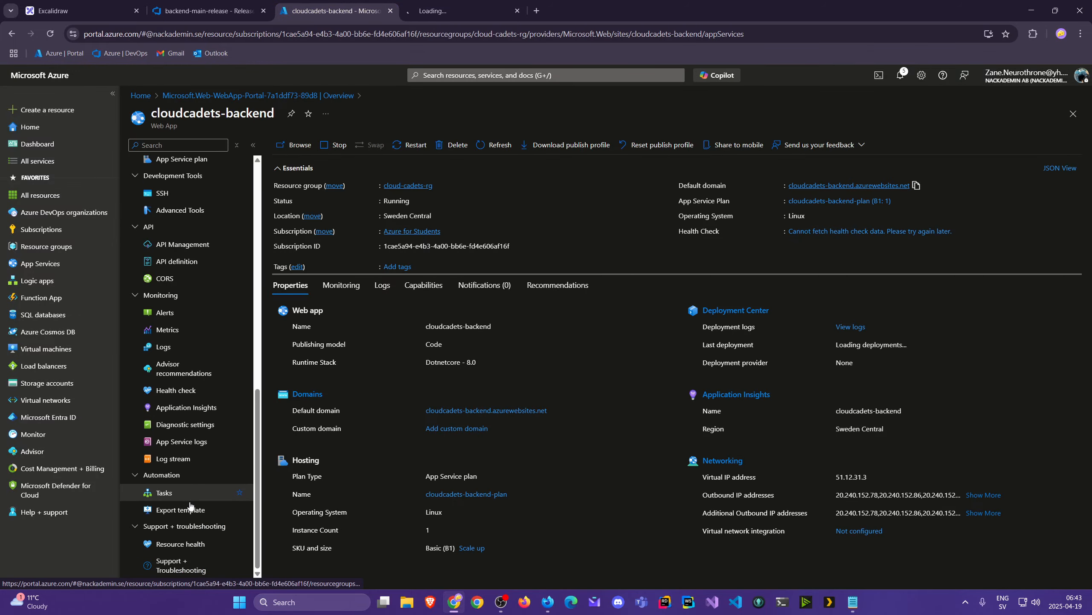
pyautogui.middleClick(188, 459)
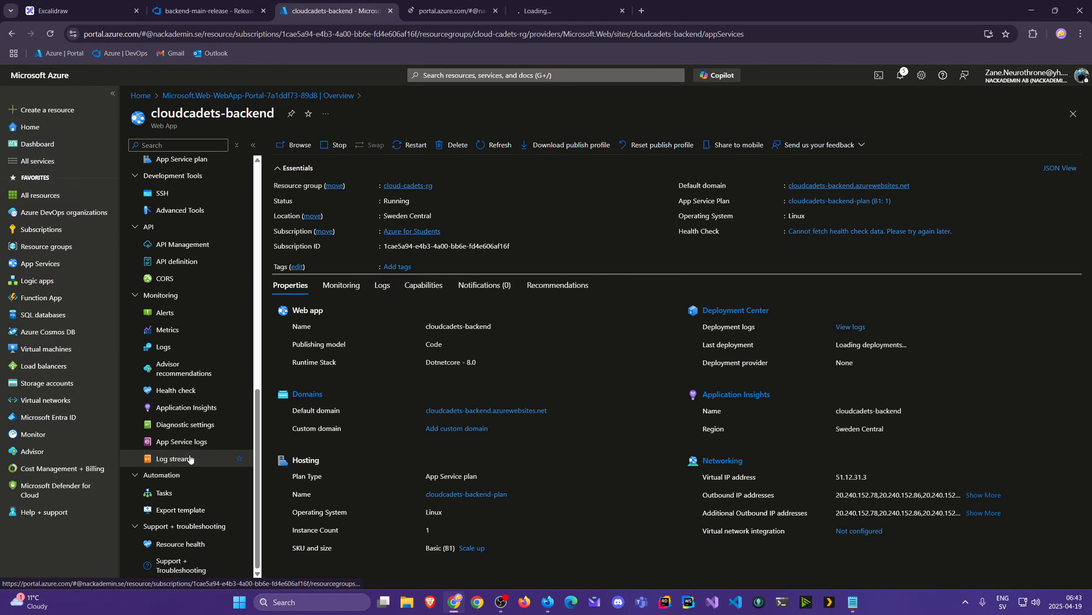
# - Check the cloudcadets-backend Log stream, and open the cloud-cadets-rg resource group in the other Azure portal tab
pyautogui.click(453, 9)
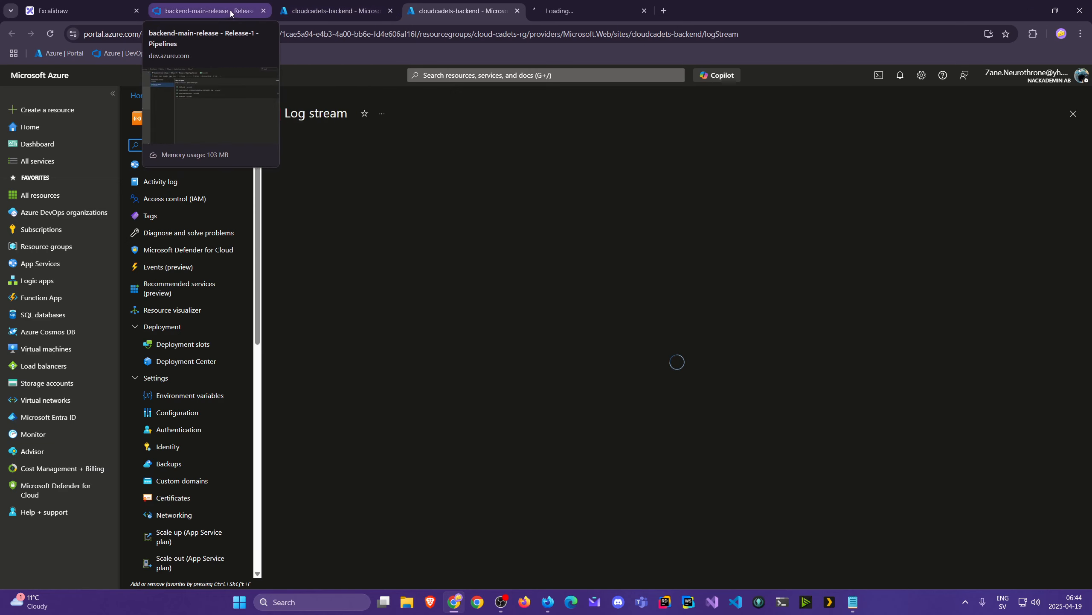
pyautogui.click(327, 4)
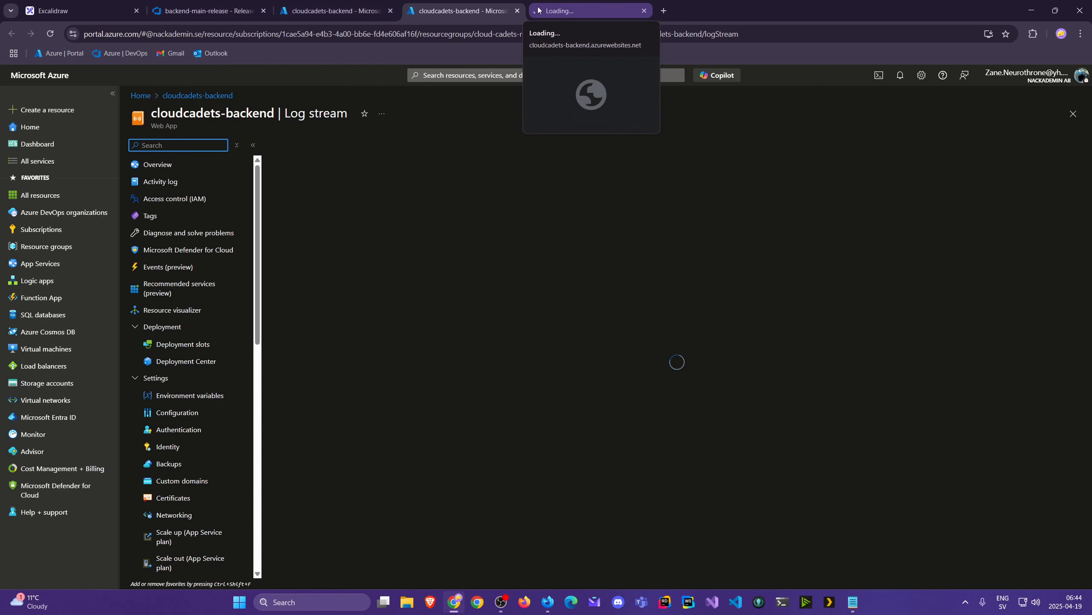
pyautogui.click(323, 13)
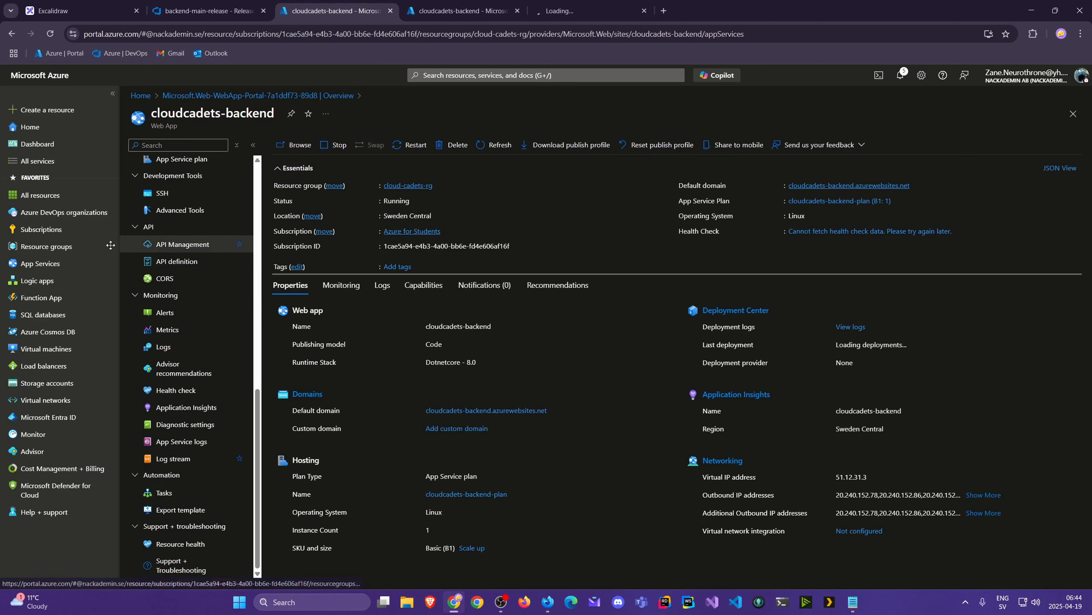
pyautogui.click(67, 251)
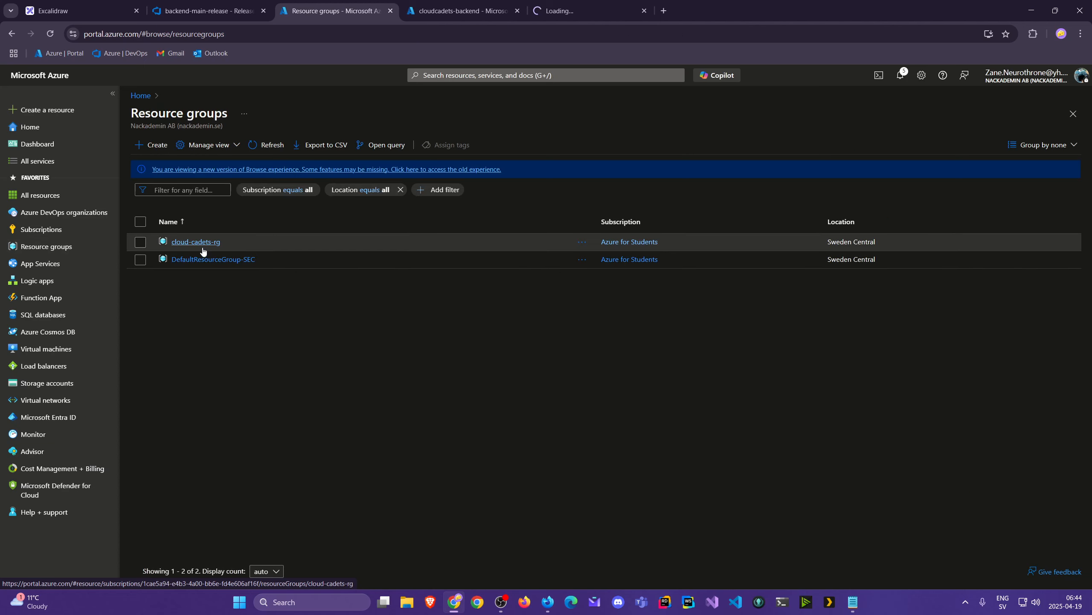
pyautogui.click(201, 244)
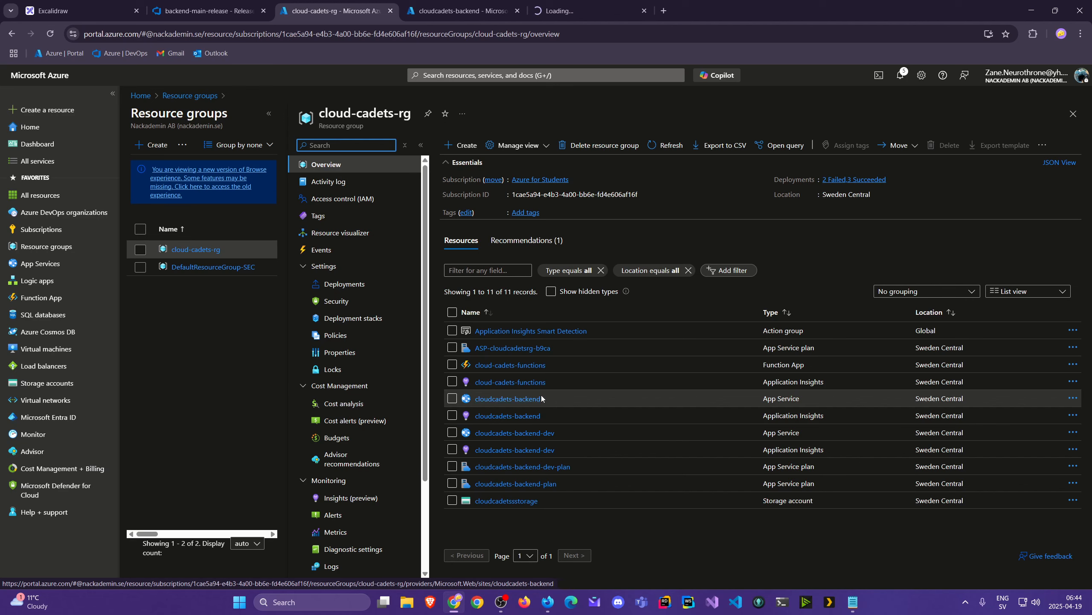
# - Monitor the cloudcadets-backend Log stream while the /weatherforecast page loads, and pretty-print the page's JSON response
pyautogui.click(451, 10)
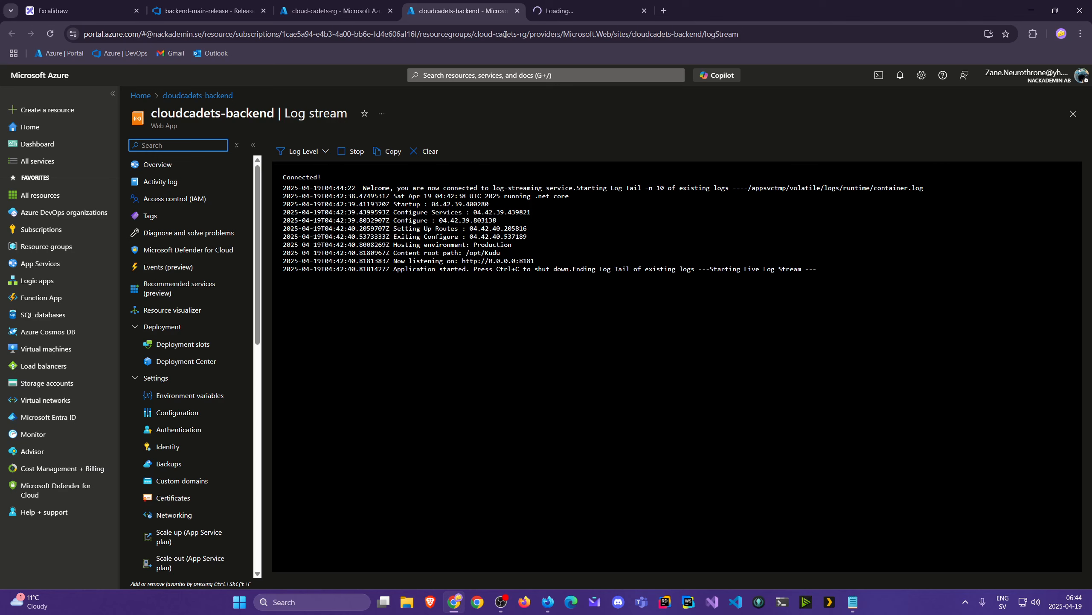
pyautogui.click(553, 16)
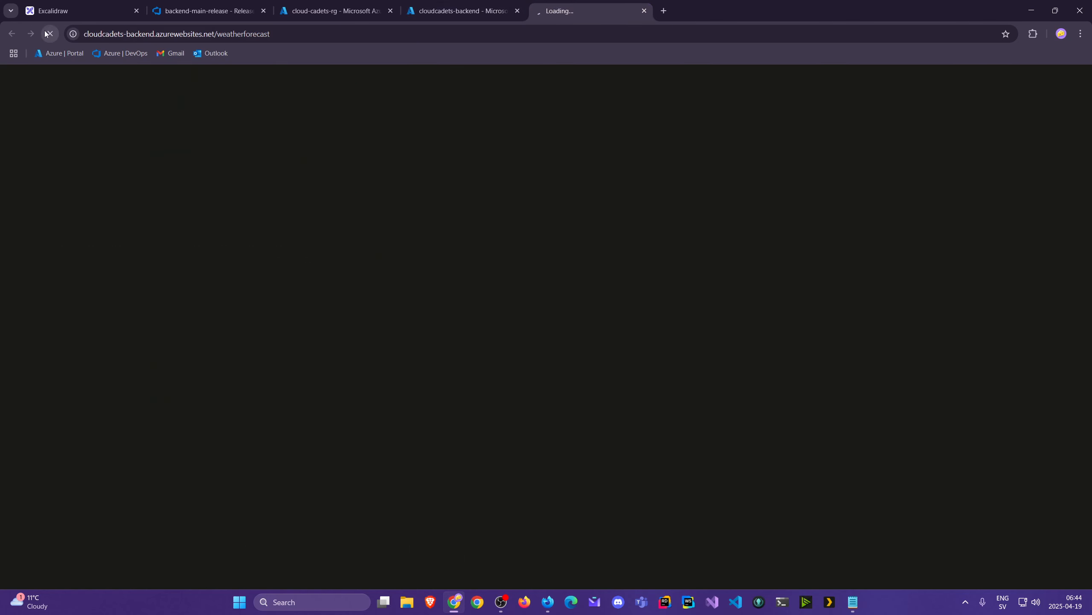
pyautogui.click(439, 10)
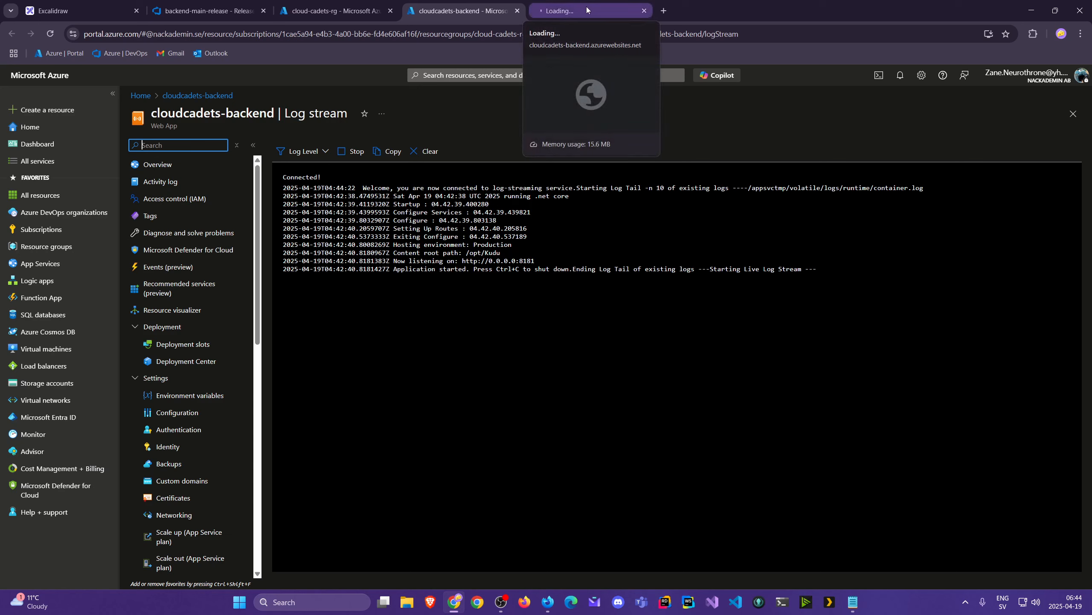
pyautogui.click(566, 17)
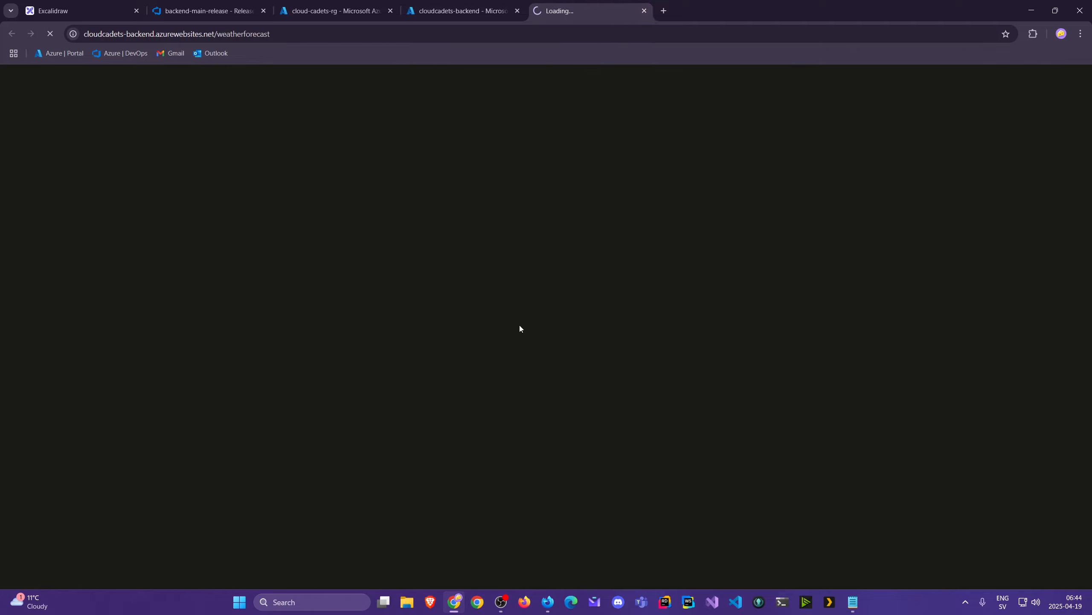
pyautogui.click(277, 34)
pyautogui.click(476, 14)
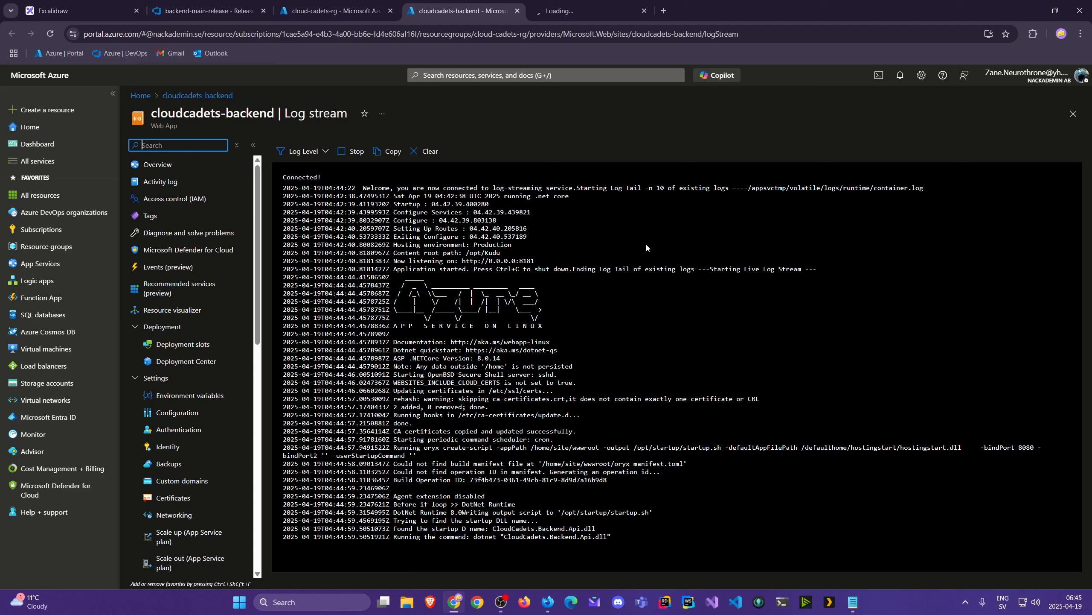
pyautogui.click(586, 14)
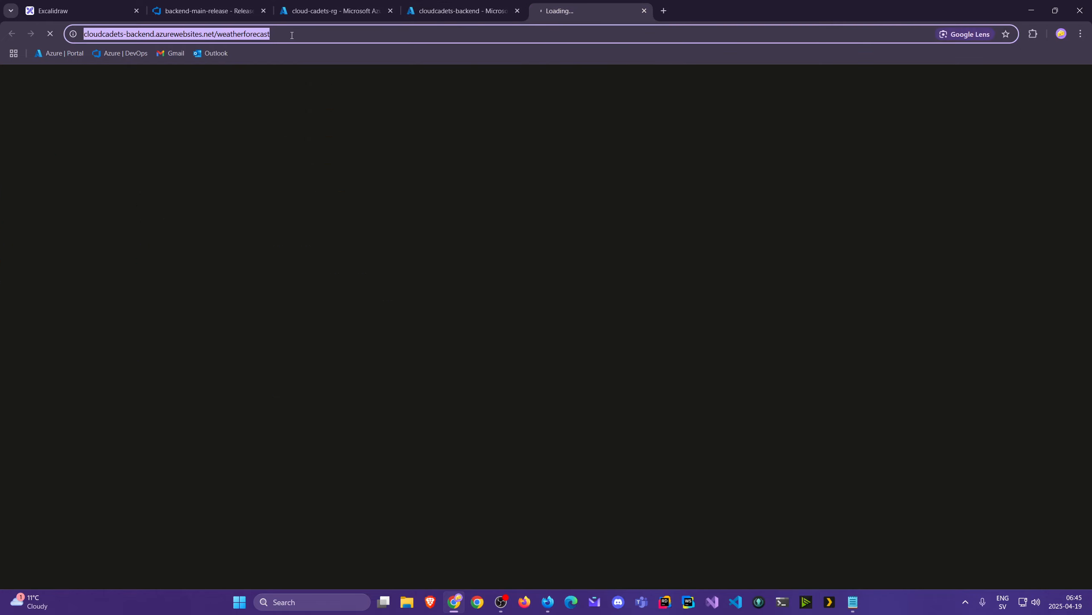
pyautogui.click(477, 14)
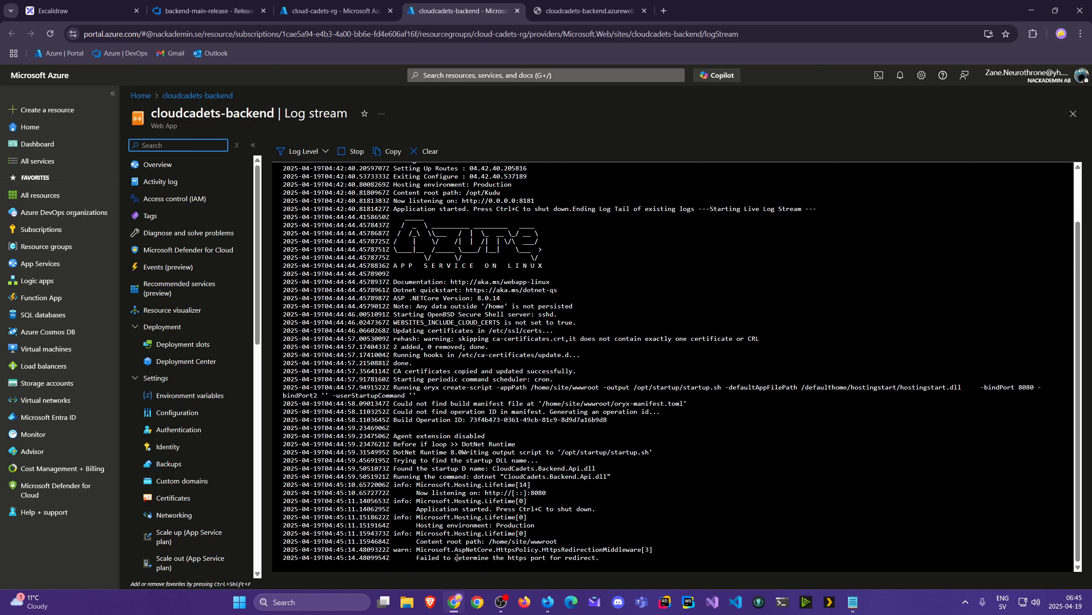
pyautogui.click(571, 13)
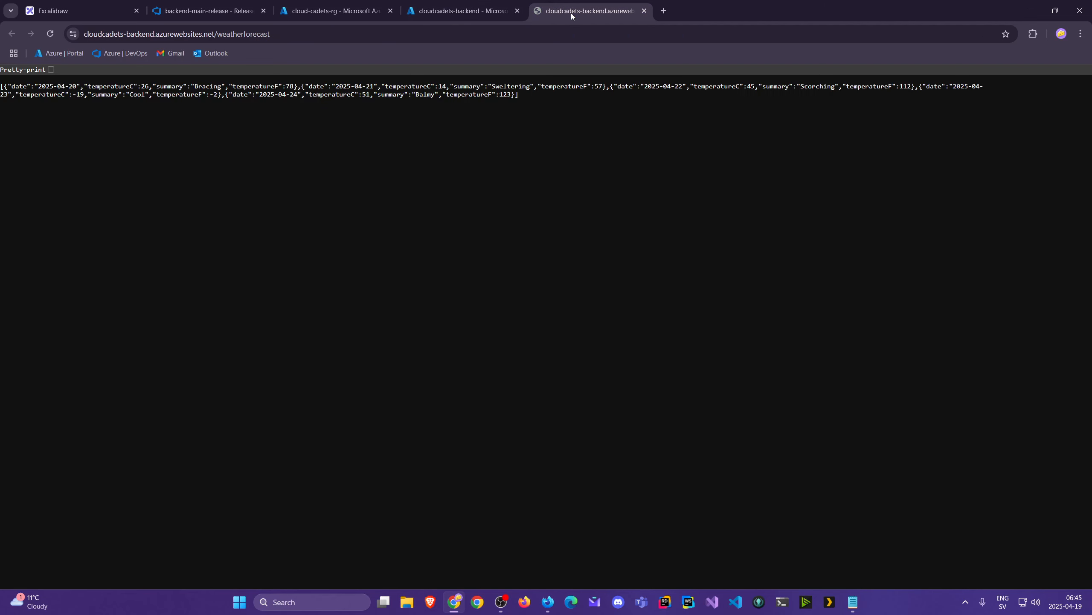
pyautogui.click(50, 70)
# - Load /swagger/index.html on the cloudcadets-backend domain in place of /weatherforecast
pyautogui.click(291, 34)
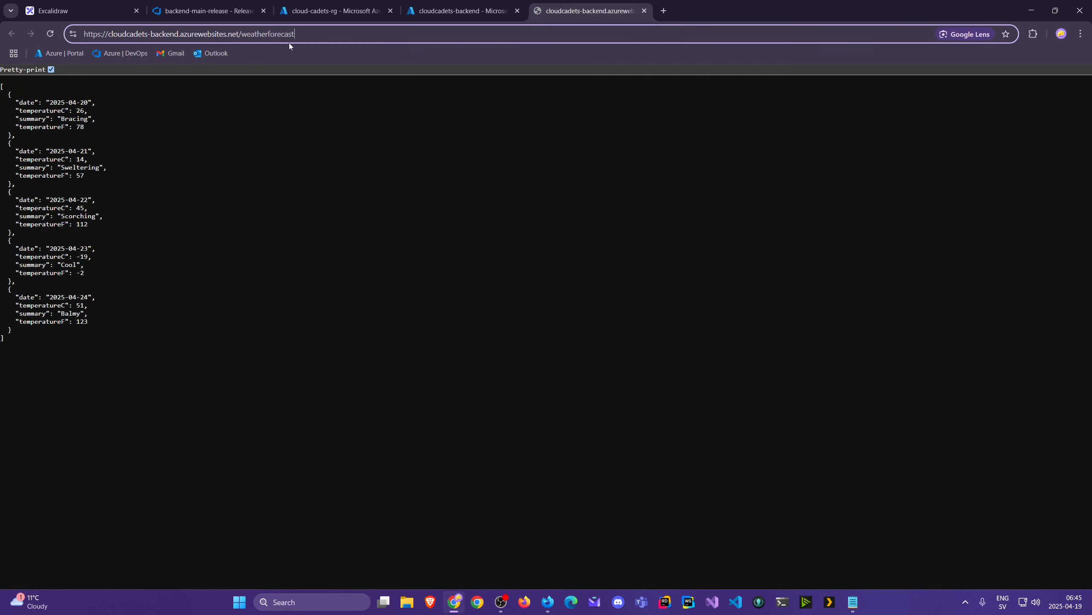
pyautogui.hotkey('ctrl', 'BackSpace')
pyautogui.write('swagger/')
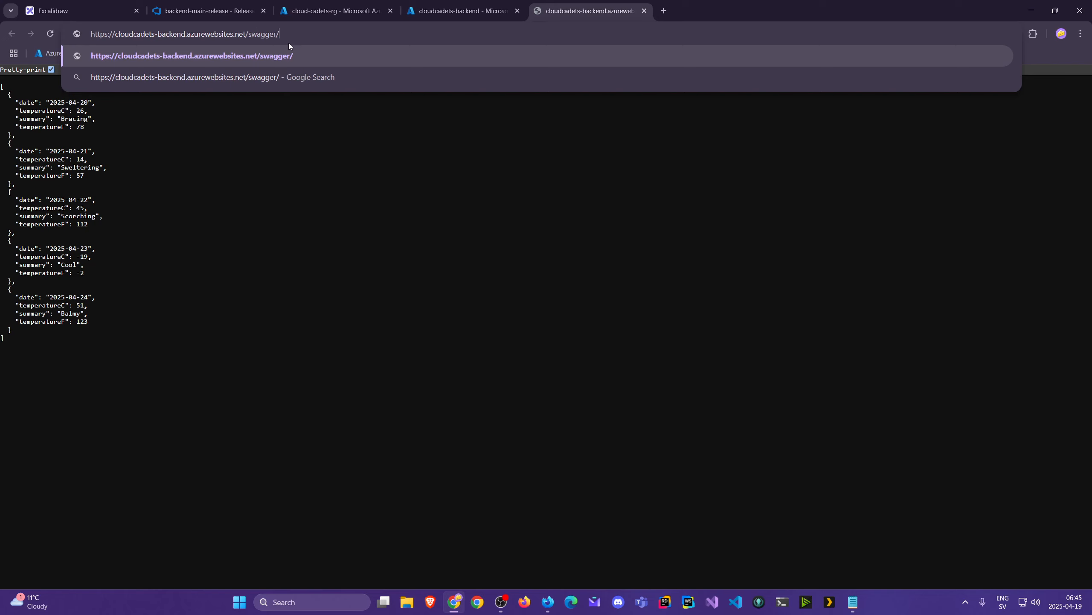
pyautogui.write('index.html')
pyautogui.press('Return')
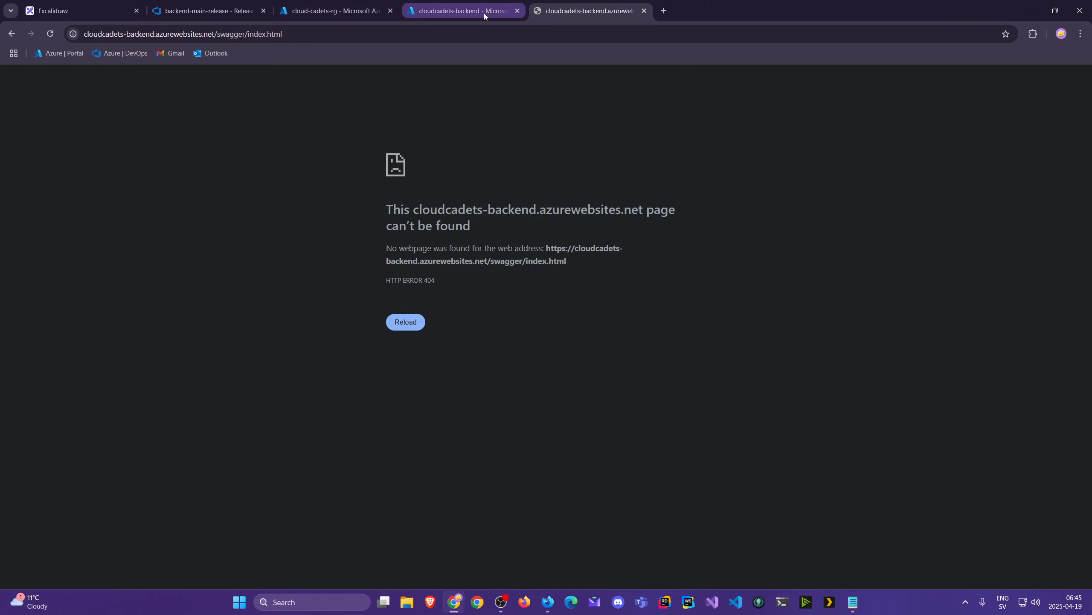
# - Return to the Cloud Cadets project in Azure DevOps and open its release pipelines overview
pyautogui.click(324, 10)
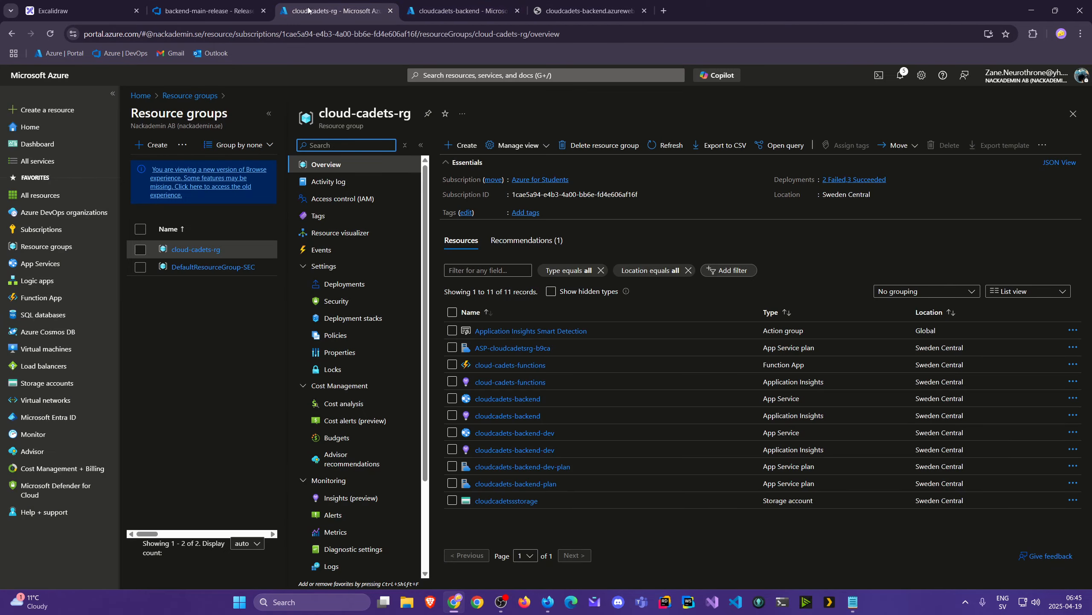
pyautogui.click(207, 10)
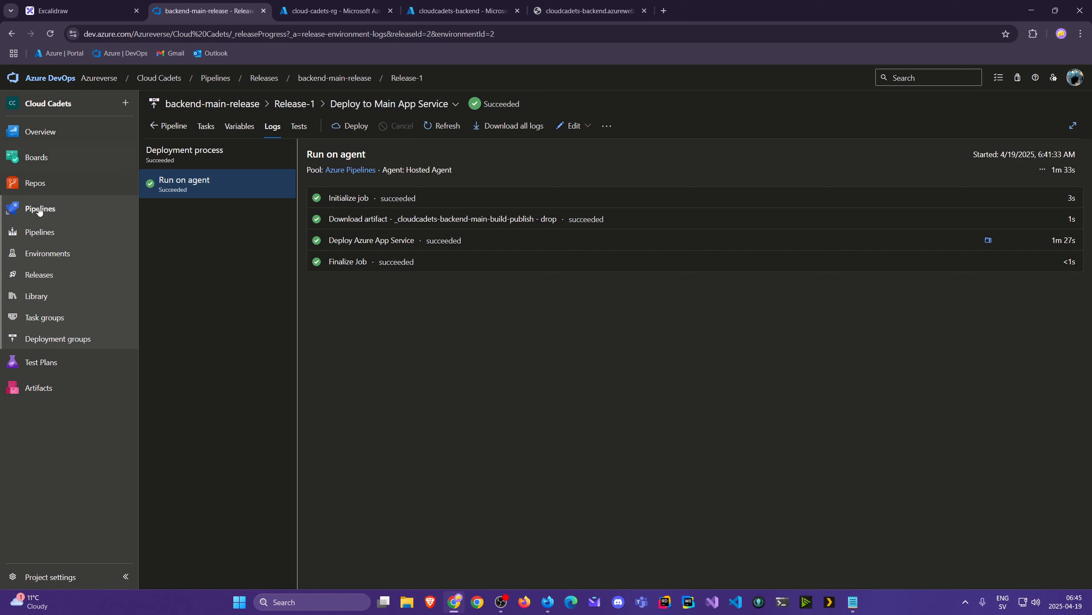
pyautogui.click(56, 280)
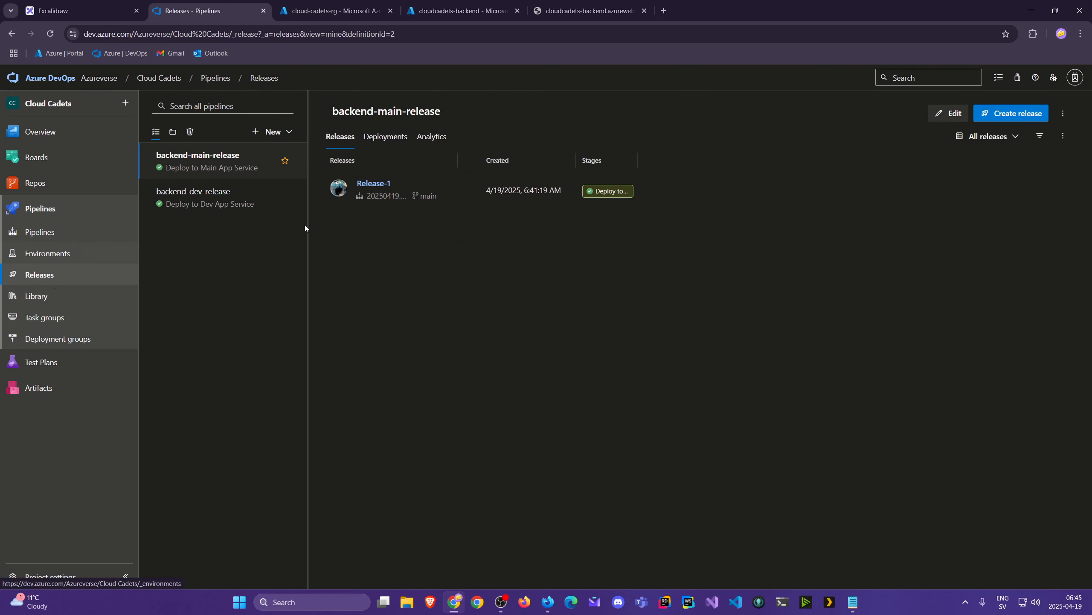